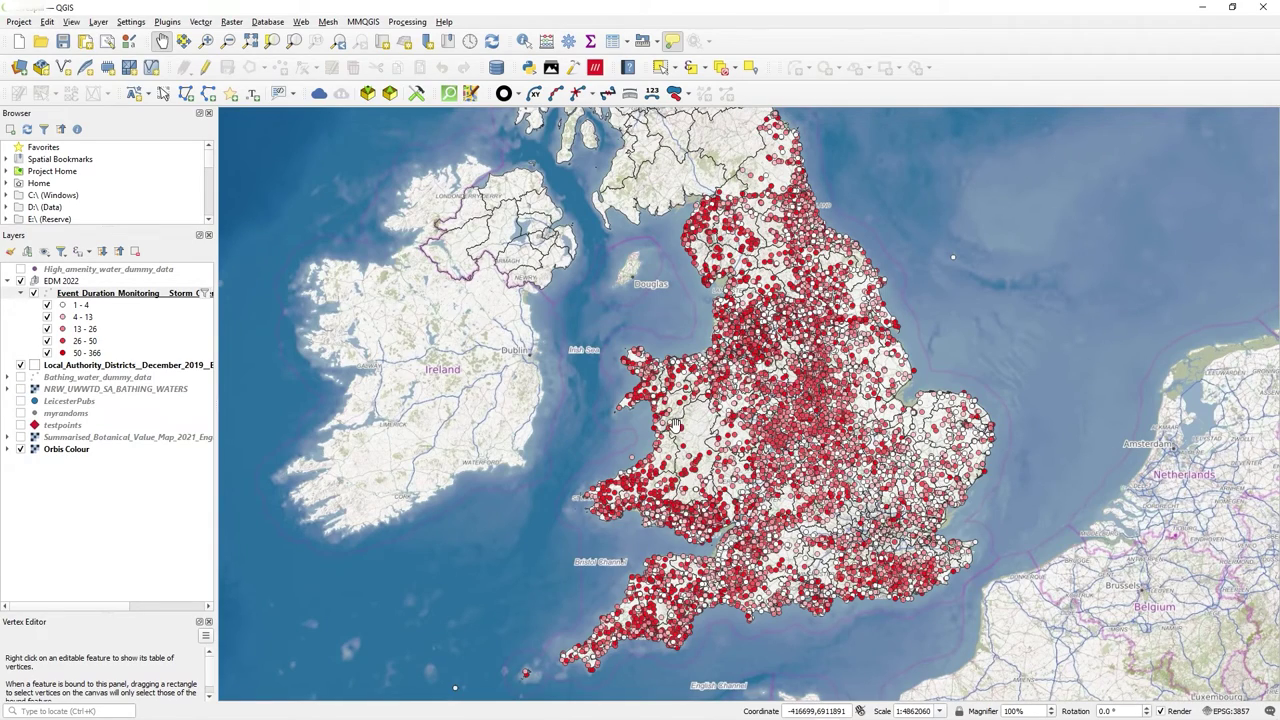
- Zoom in on Norfolk and select the Local_Authority_Districts layer
{"action": "scroll", "coordinate": [703, 437], "scroll_direction": "up", "scroll_amount": 1}
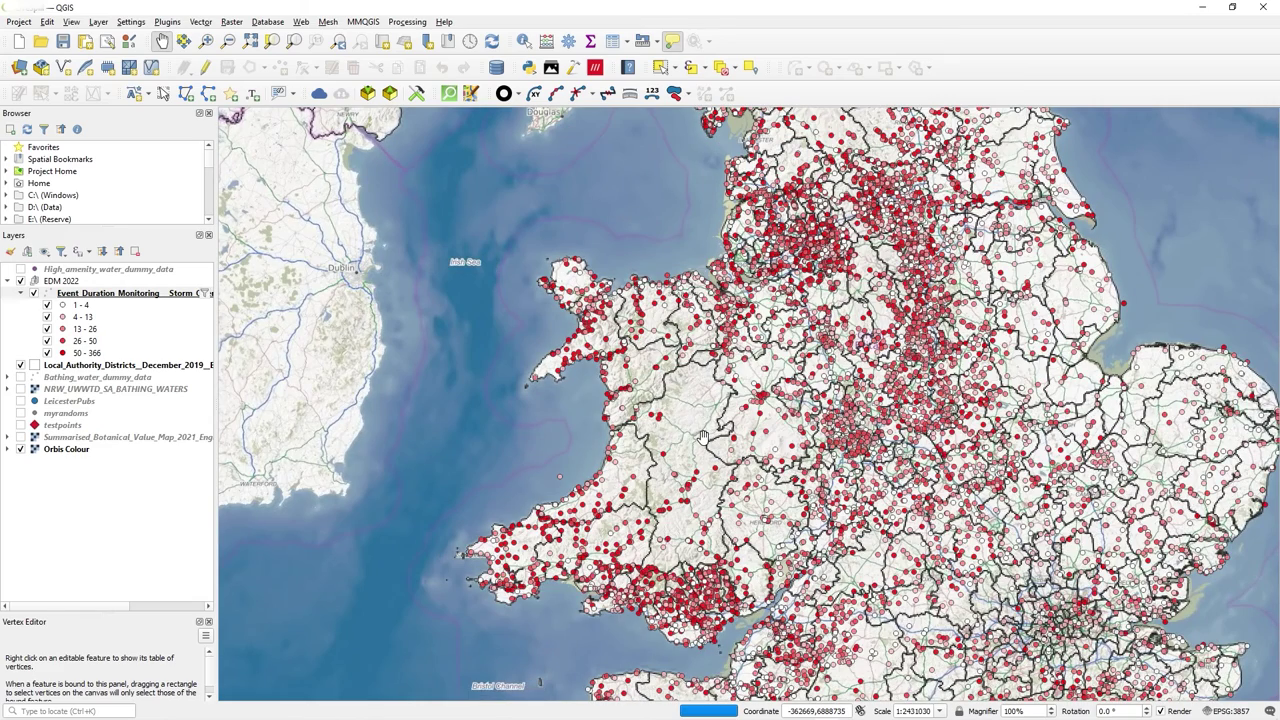
{"action": "left_click_drag", "start_coordinate": [703, 437], "coordinate": [598, 337]}
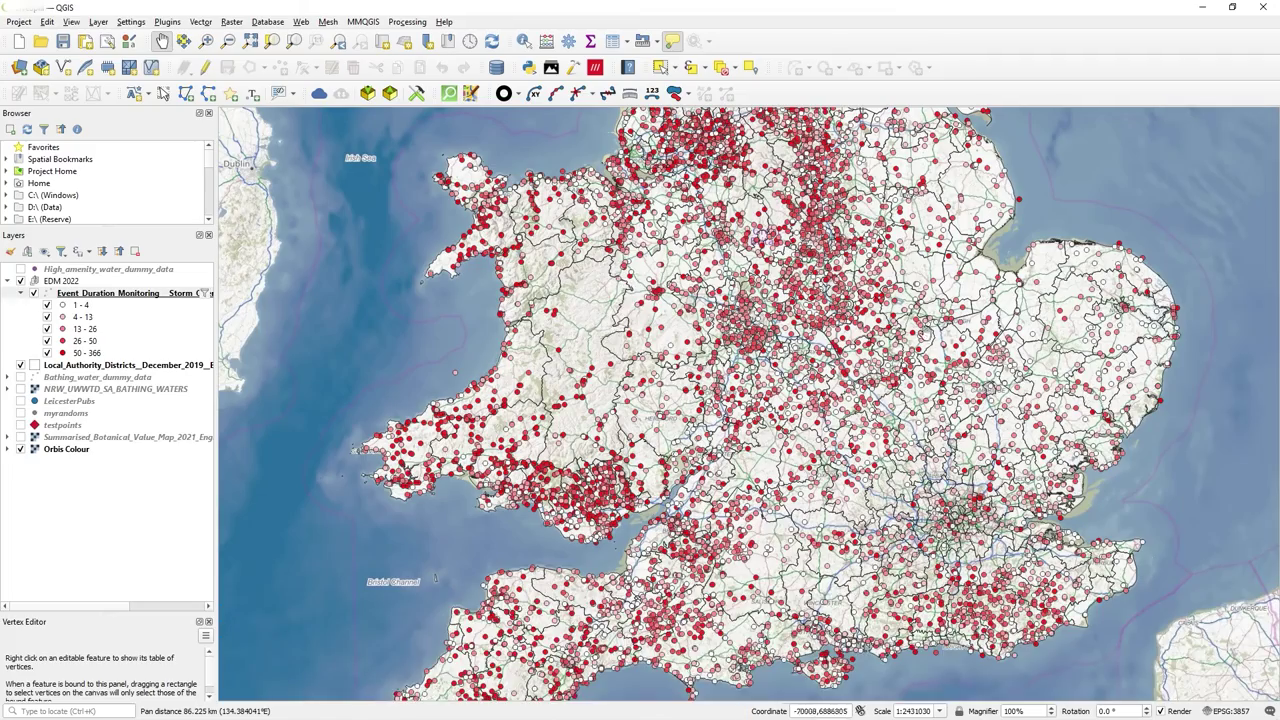
{"action": "scroll", "coordinate": [995, 358], "scroll_direction": "up", "scroll_amount": 3}
{"action": "left_click_drag", "start_coordinate": [1092, 305], "coordinate": [857, 310]}
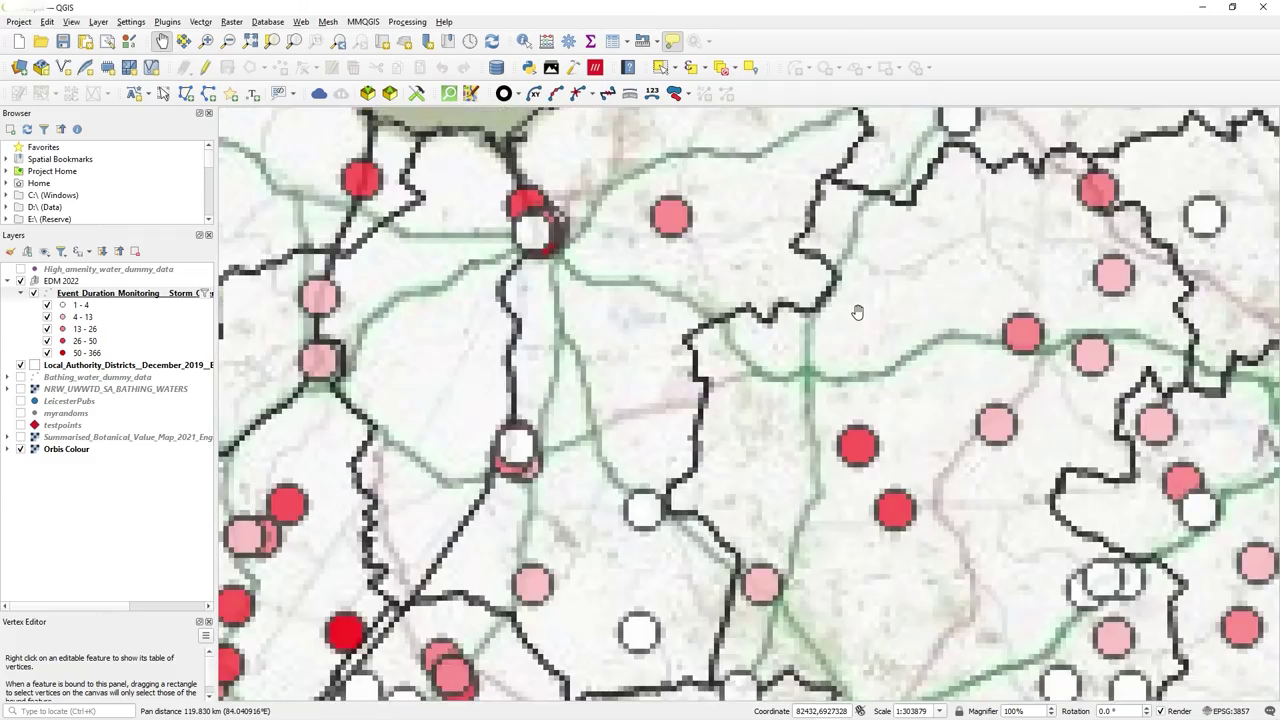
{"action": "scroll", "coordinate": [740, 318], "scroll_direction": "down", "scroll_amount": 1}
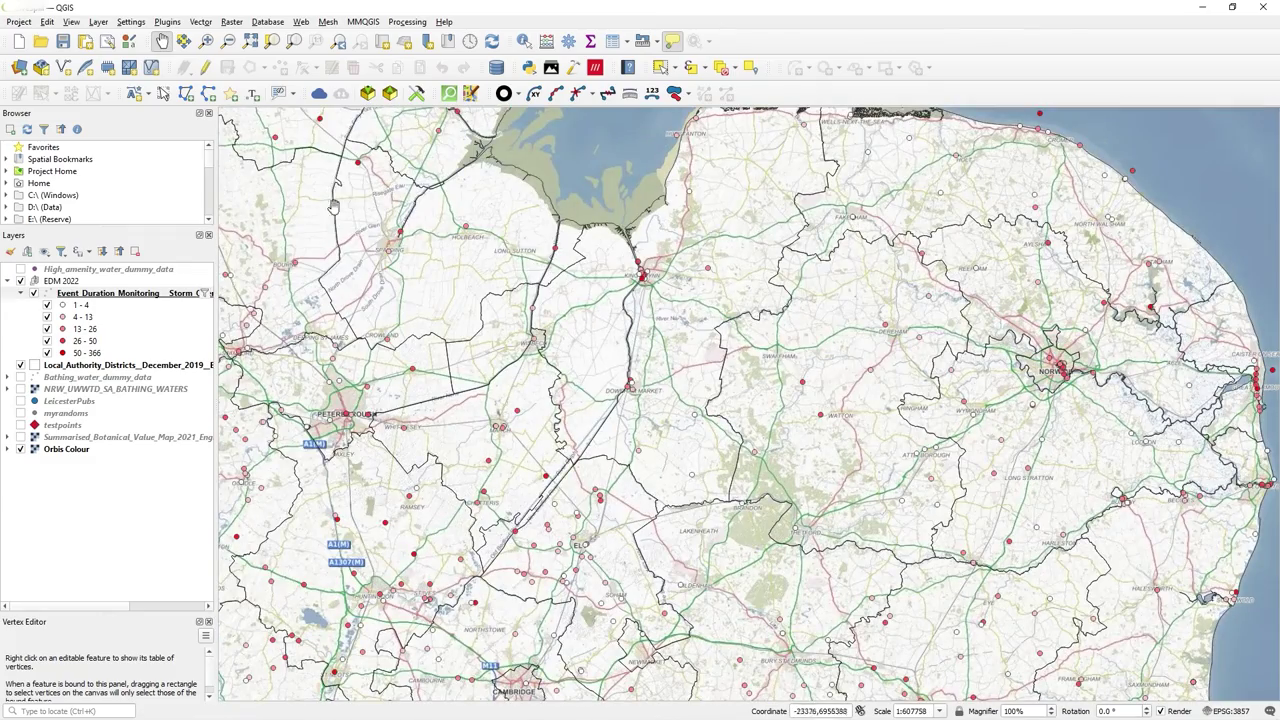
{"action": "left_click", "coordinate": [123, 368]}
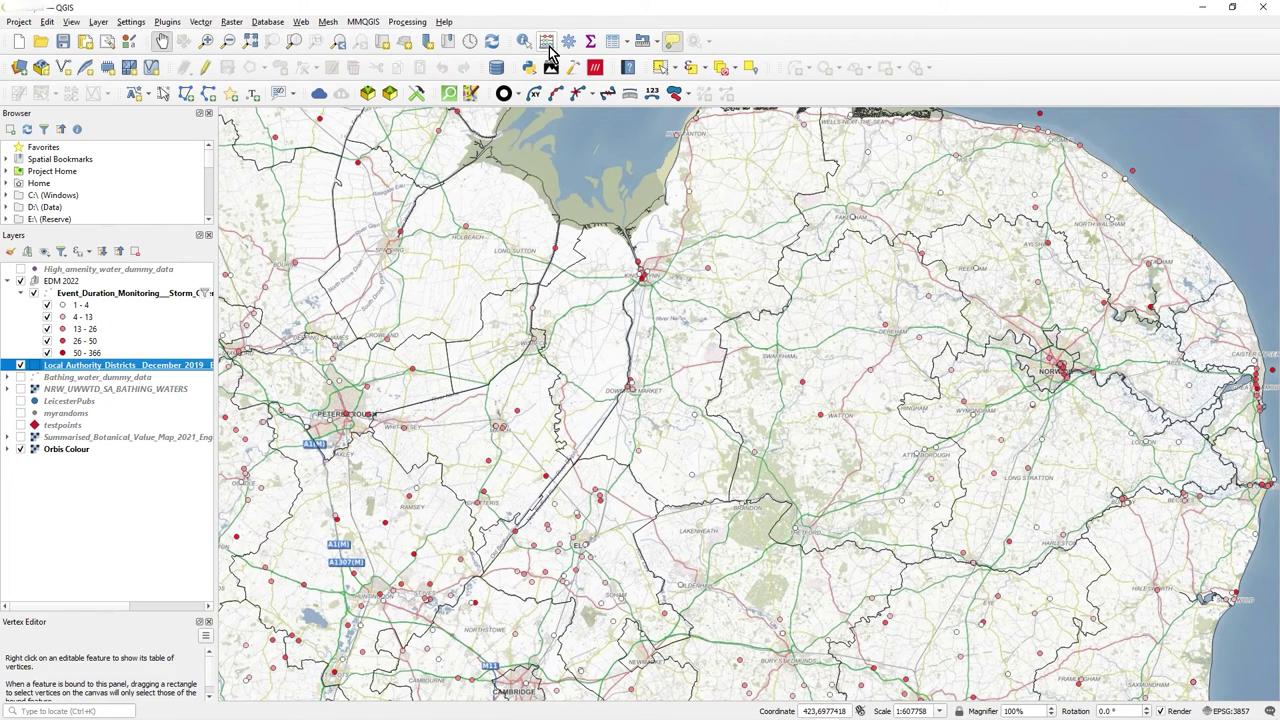
- Identify Breckland district (E07000143), close the results, and zoom back out to England
{"action": "left_click", "coordinate": [523, 41]}
{"action": "left_click", "coordinate": [820, 428]}
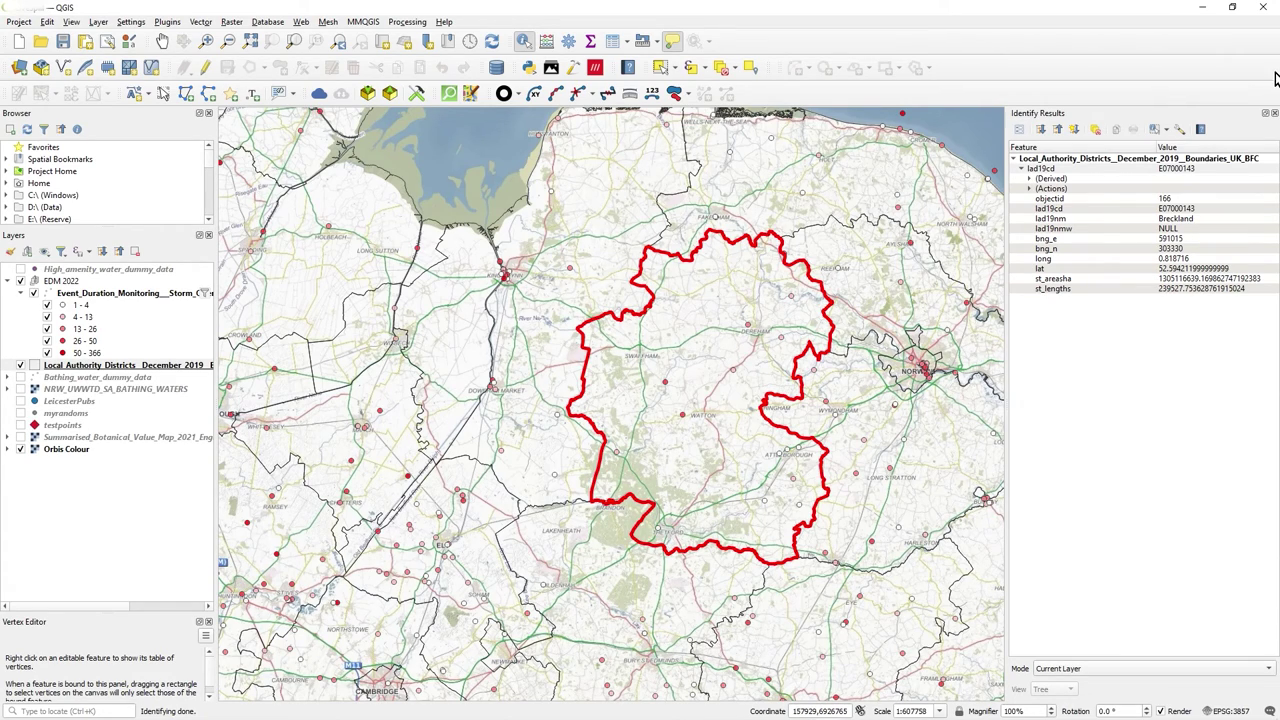
{"action": "left_click", "coordinate": [1274, 114]}
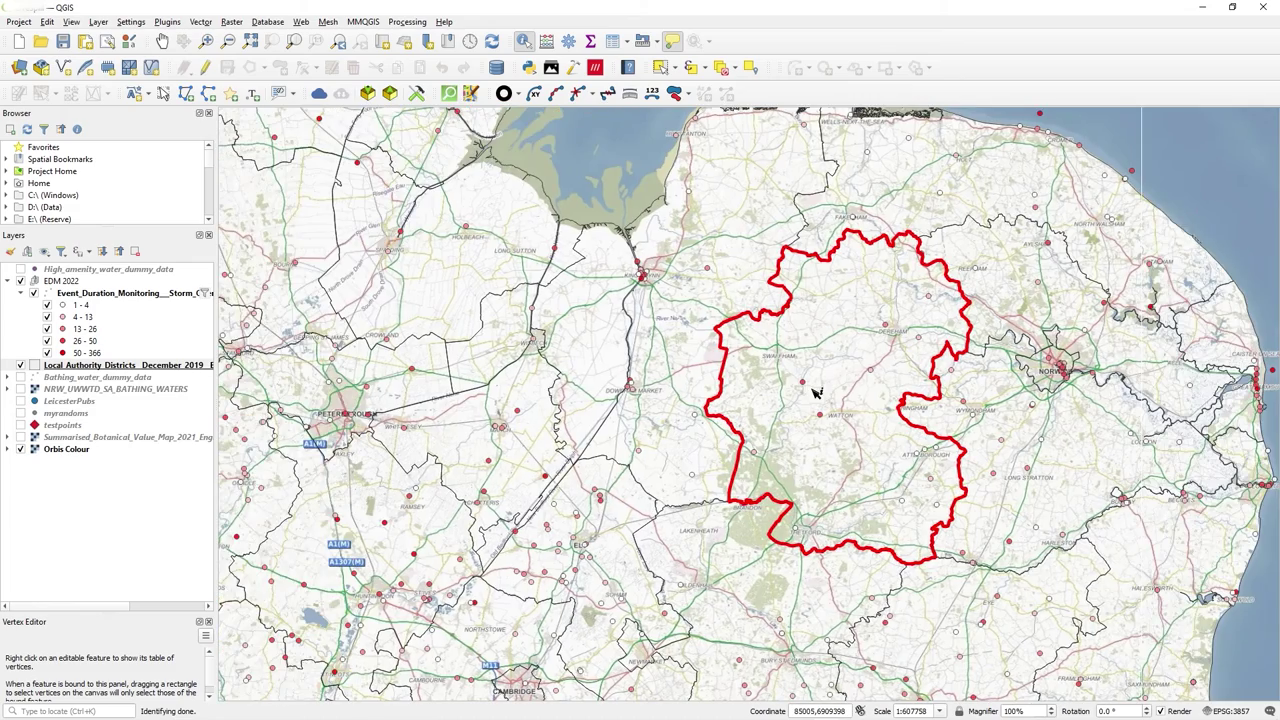
{"action": "scroll", "coordinate": [814, 380], "scroll_direction": "down", "scroll_amount": 2}
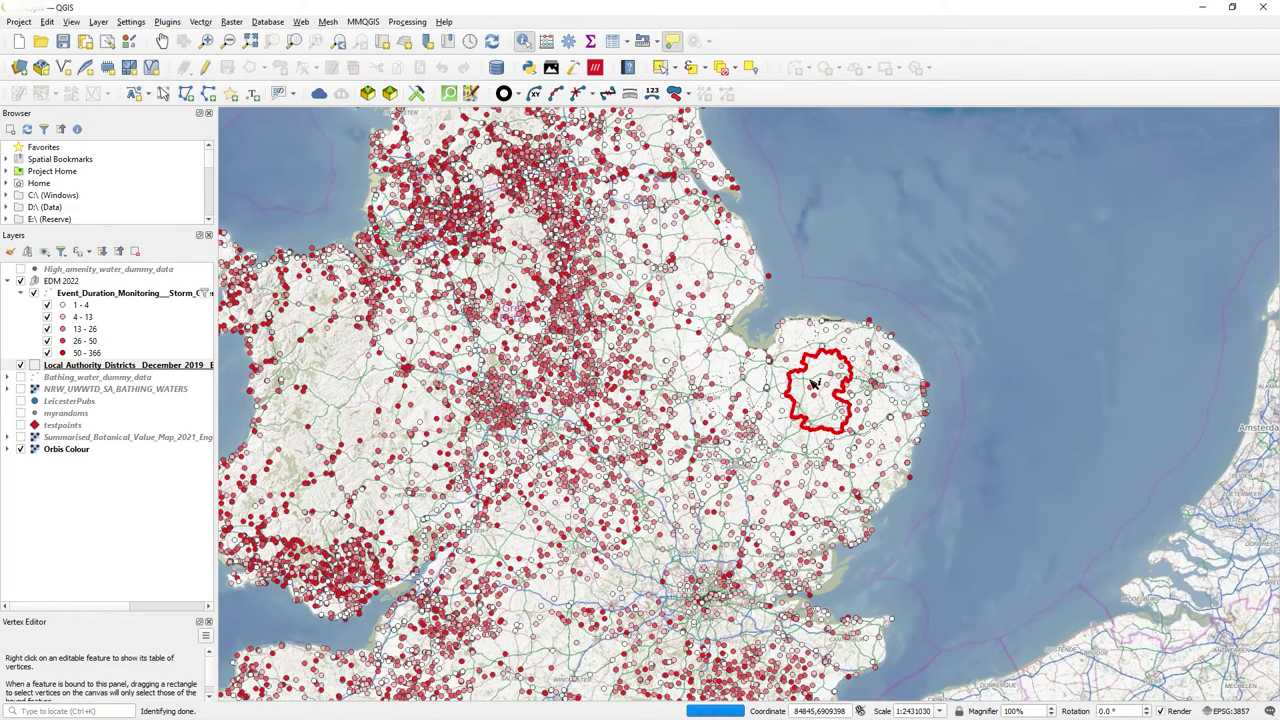
{"action": "scroll", "coordinate": [814, 383], "scroll_direction": "down", "scroll_amount": 1}
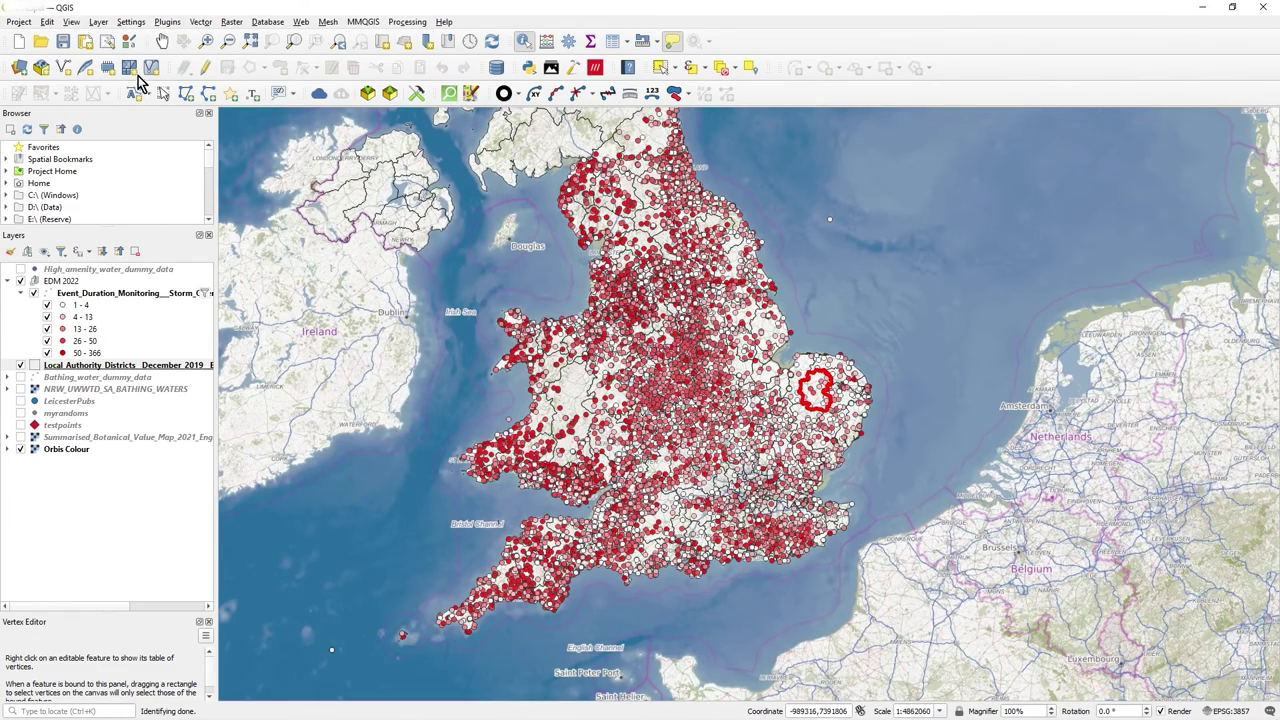
- Narrow the left dock panels so the map canvas gets more room
{"action": "left_click", "coordinate": [162, 41]}
{"action": "left_click_drag", "start_coordinate": [589, 262], "coordinate": [583, 312]}
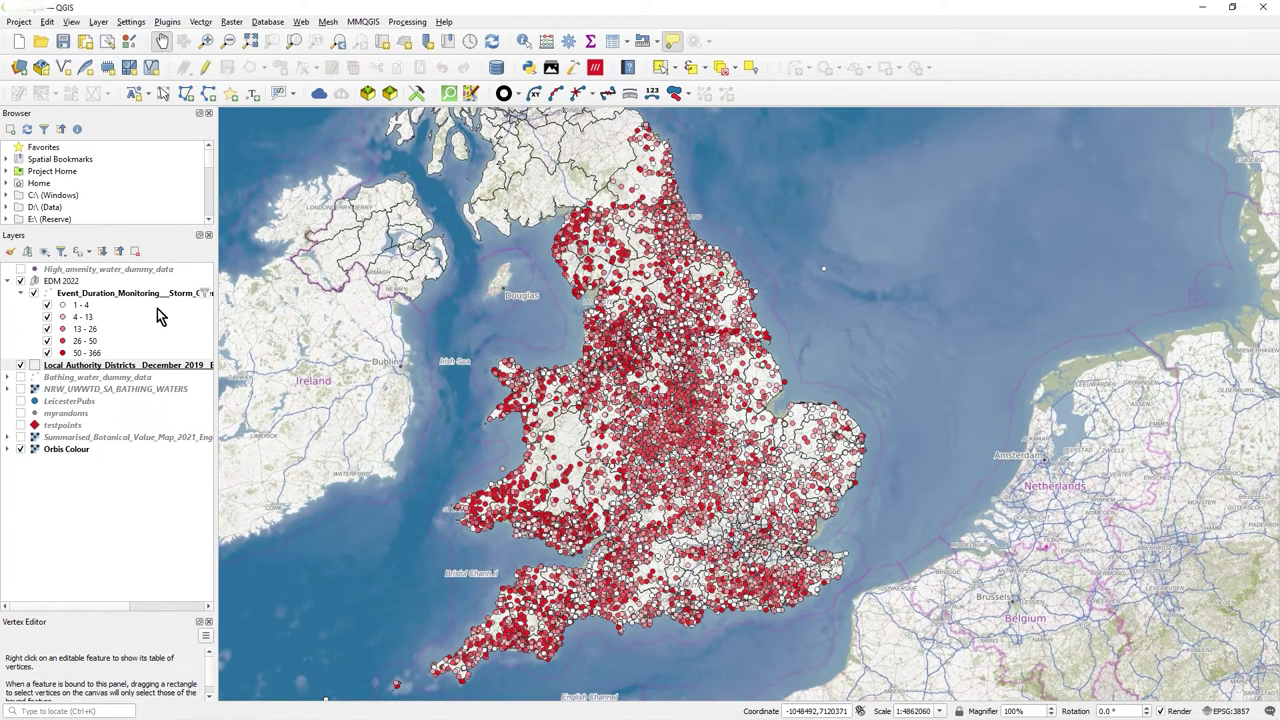
{"action": "left_click_drag", "start_coordinate": [214, 315], "coordinate": [157, 300]}
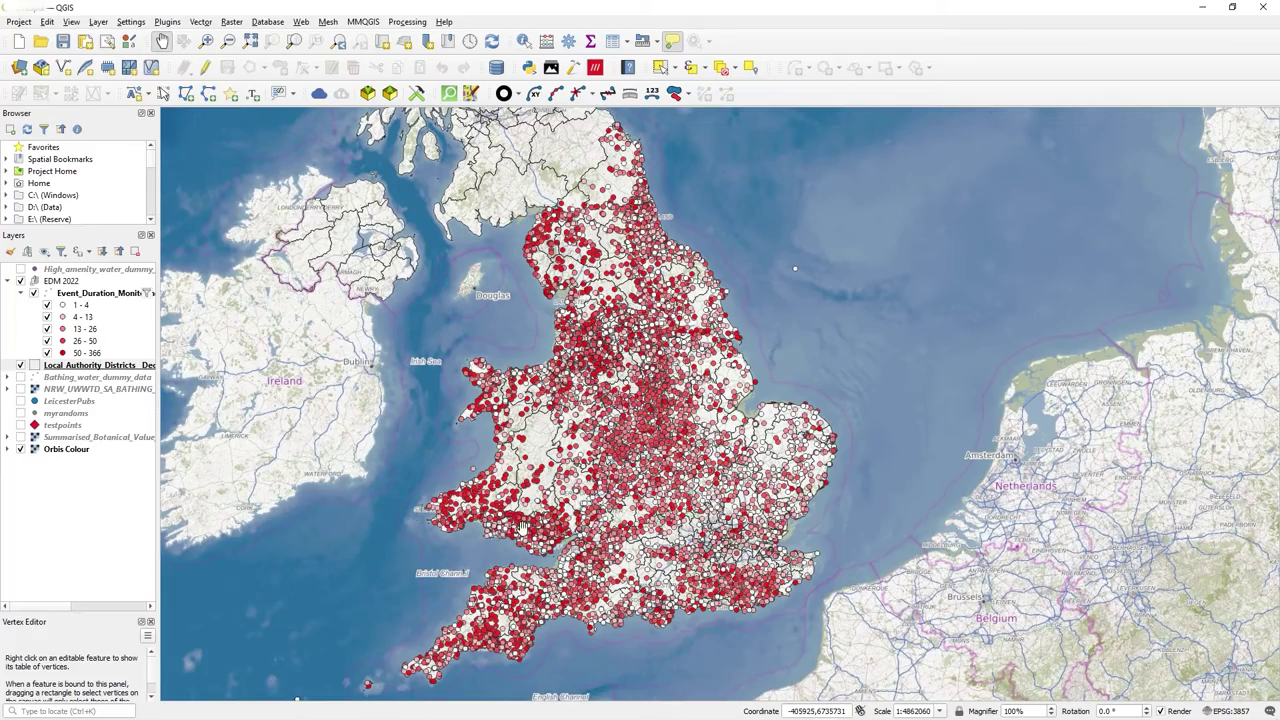
- Zoom and pan to the Sussex coast around Chichester and Selsey
{"action": "scroll", "coordinate": [520, 530], "scroll_direction": "up", "scroll_amount": 2}
{"action": "left_click_drag", "start_coordinate": [760, 520], "coordinate": [500, 200]}
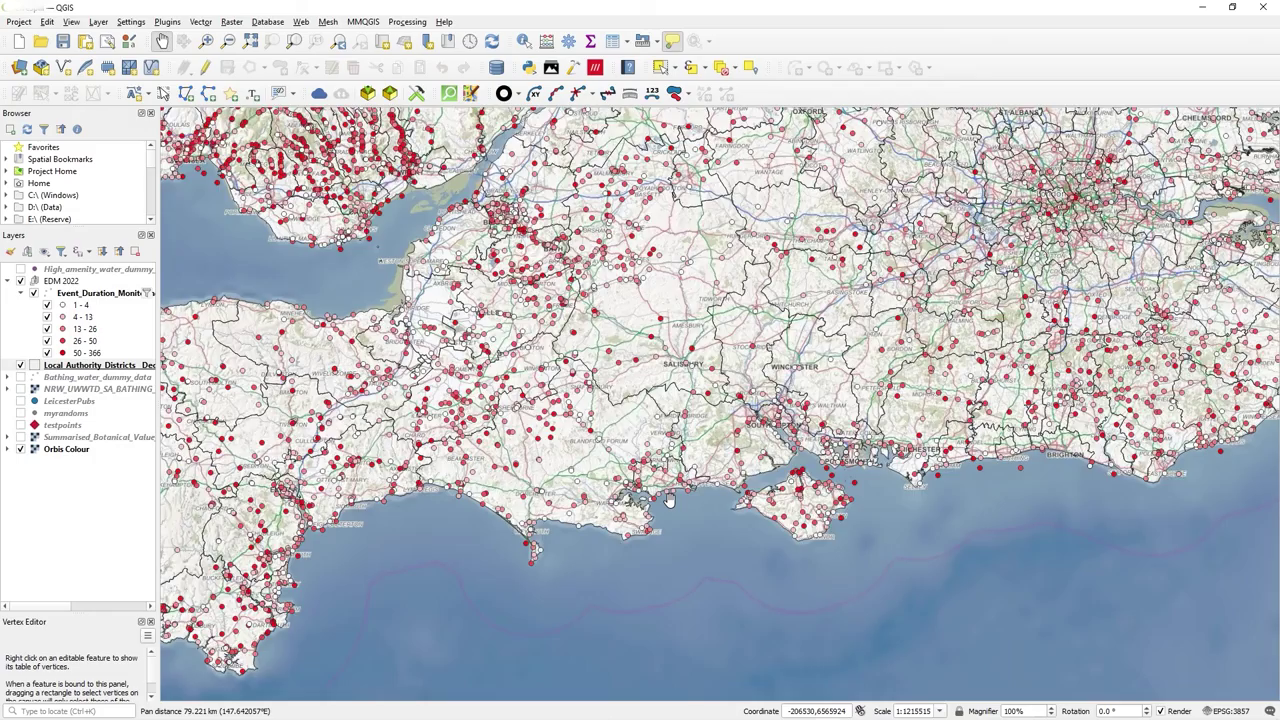
{"action": "scroll", "coordinate": [672, 497], "scroll_direction": "up", "scroll_amount": 1}
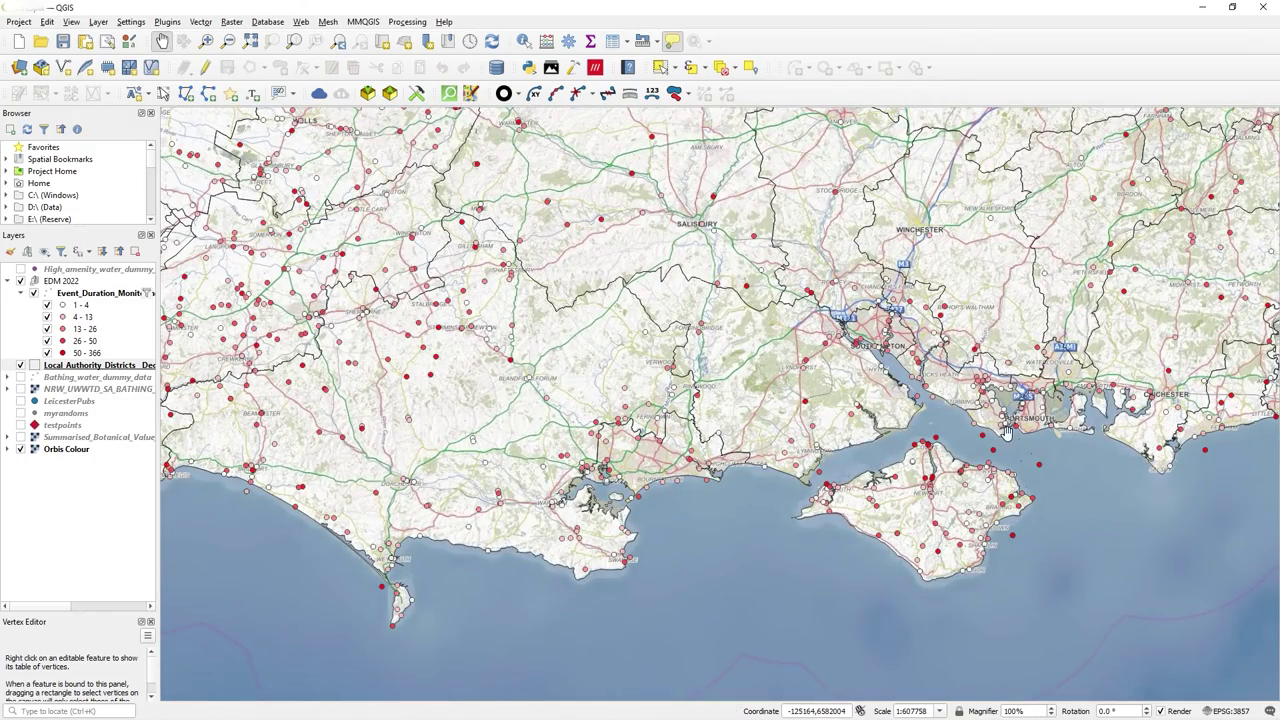
{"action": "left_click_drag", "start_coordinate": [1162, 445], "coordinate": [920, 427]}
{"action": "scroll", "coordinate": [922, 427], "scroll_direction": "up", "scroll_amount": 1}
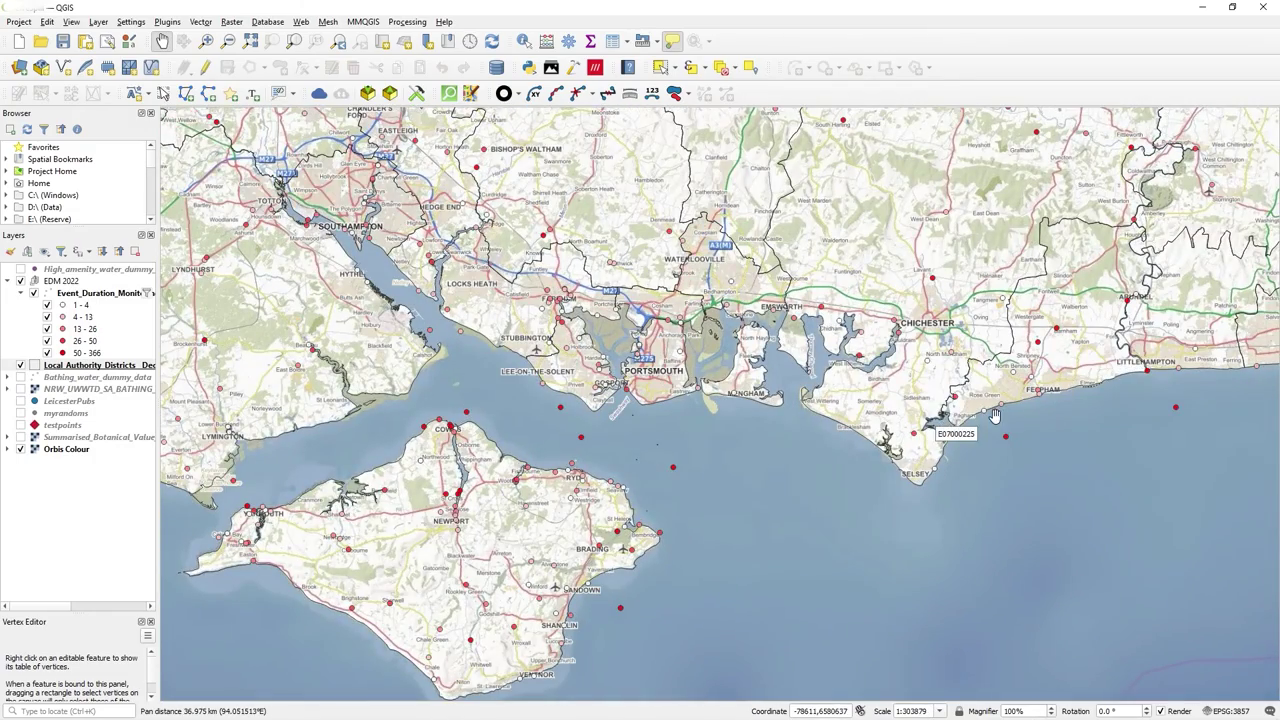
{"action": "left_click_drag", "start_coordinate": [1042, 400], "coordinate": [749, 404]}
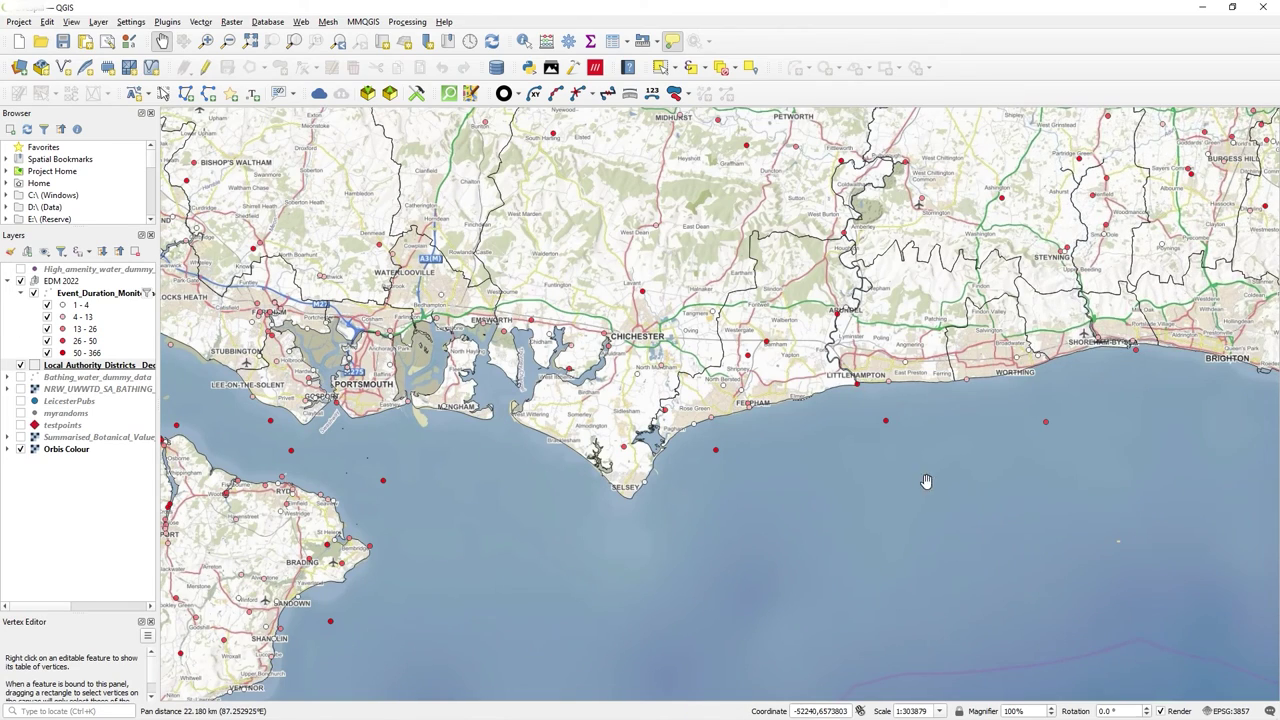
{"action": "left_click_drag", "start_coordinate": [905, 320], "coordinate": [821, 373]}
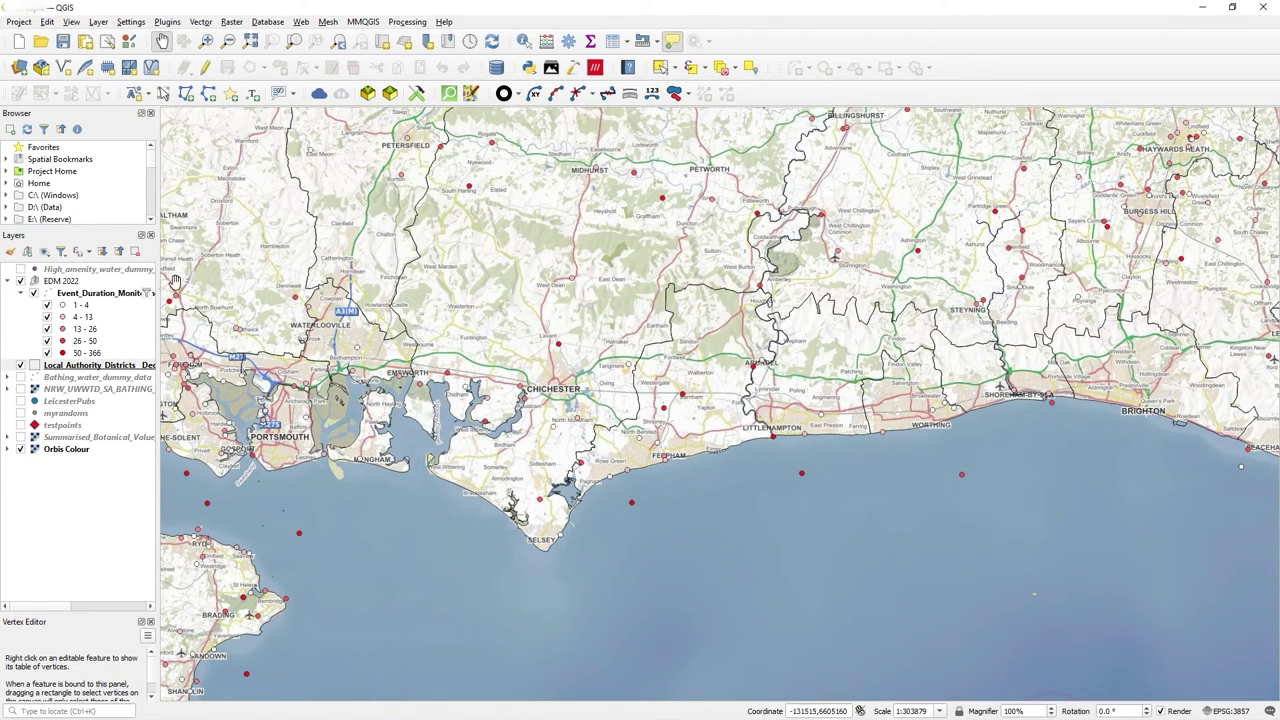
- Select the Event_Duration_Monitoring layer and activate Identify Features
{"action": "left_click", "coordinate": [86, 367]}
{"action": "left_click", "coordinate": [108, 294]}
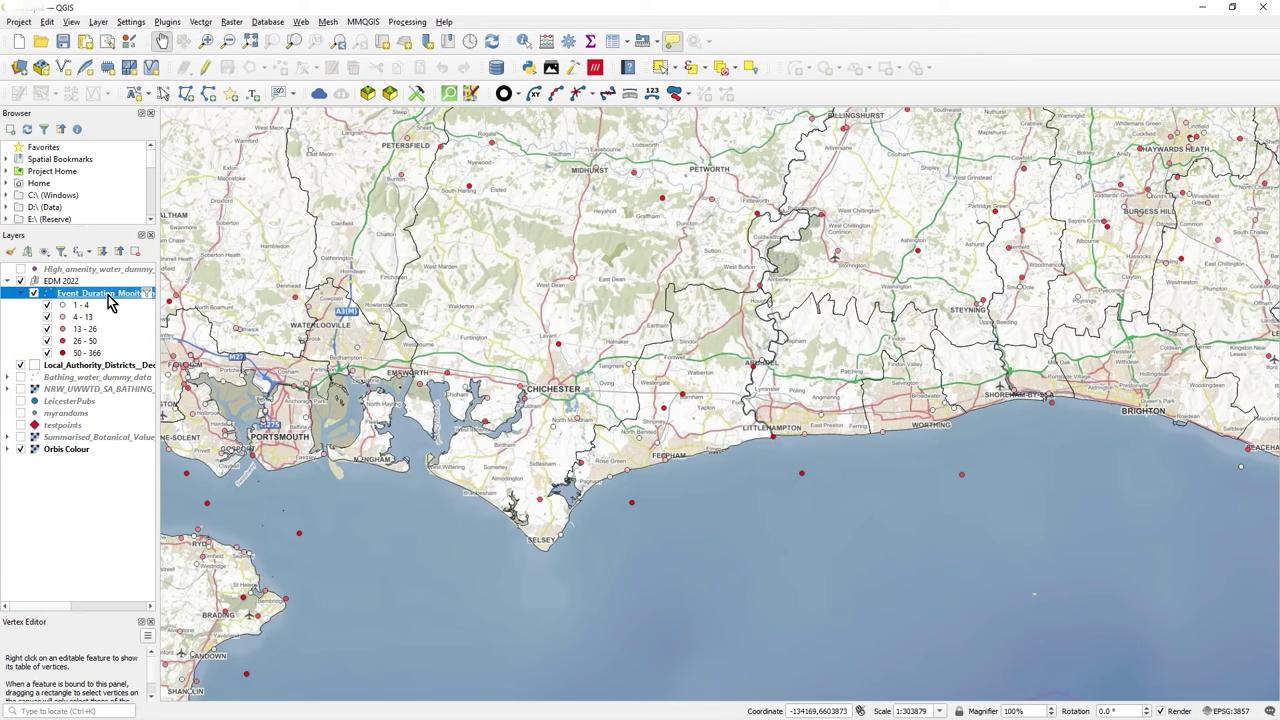
{"action": "left_click", "coordinate": [523, 42]}
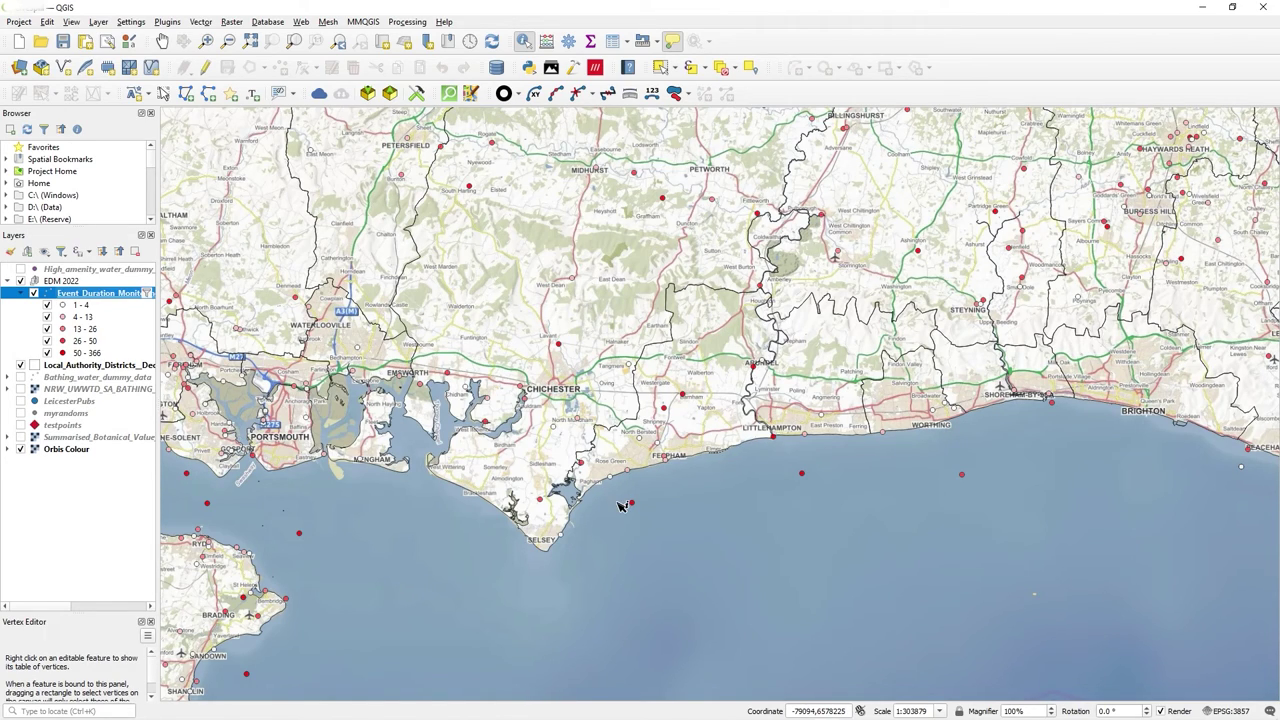
- Compare countedSpills for the Aldwick Avenue and Rustington overflows, then zoom out over the Solent
{"action": "left_click", "coordinate": [633, 473]}
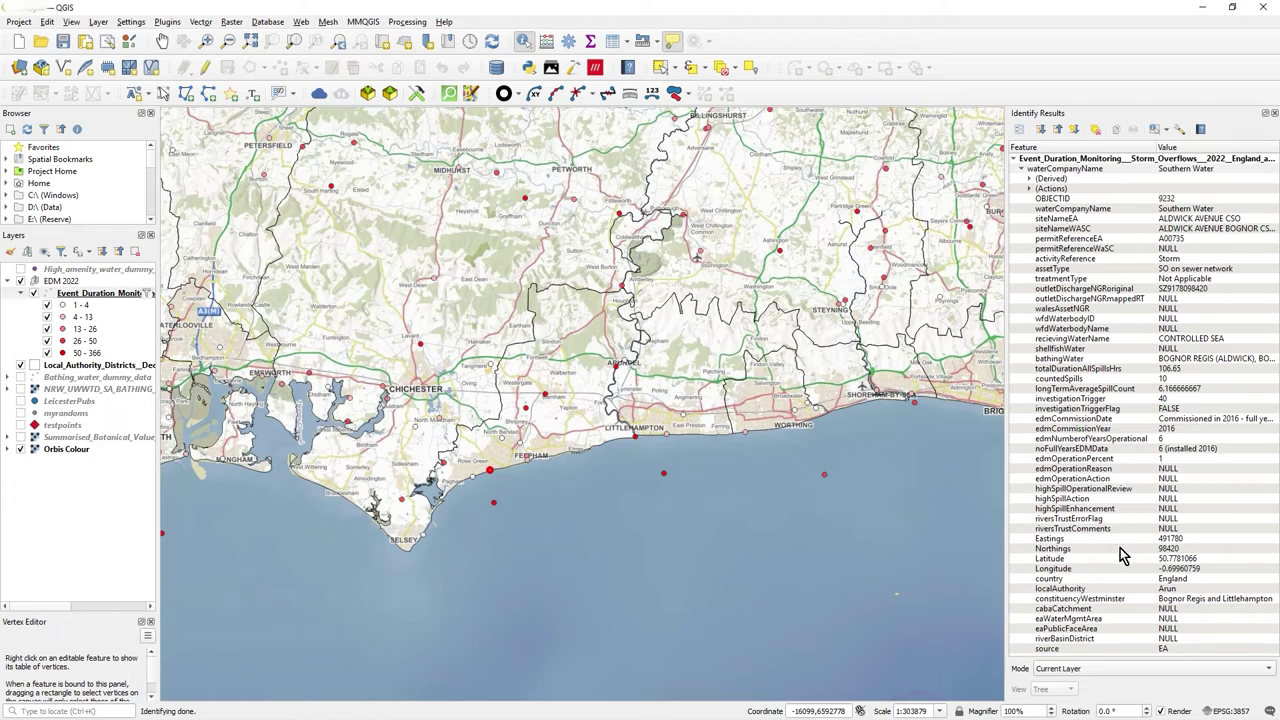
{"action": "left_click", "coordinate": [1055, 380]}
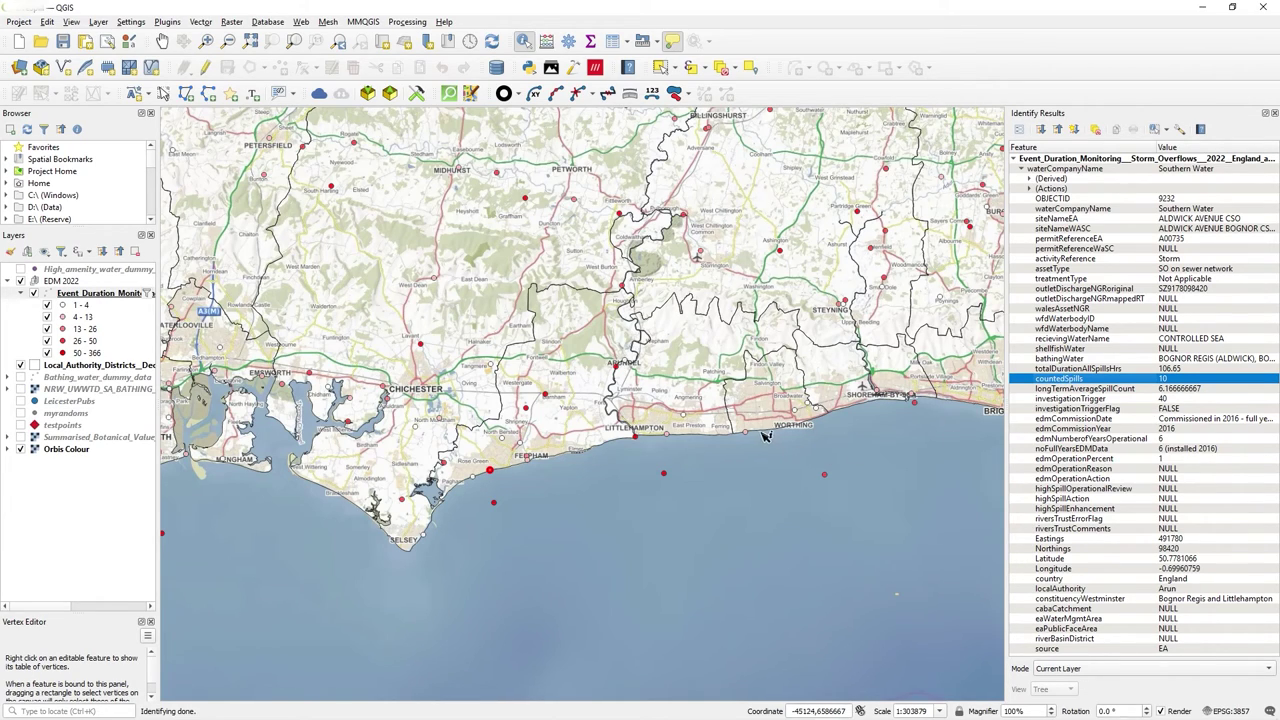
{"action": "left_click", "coordinate": [685, 417]}
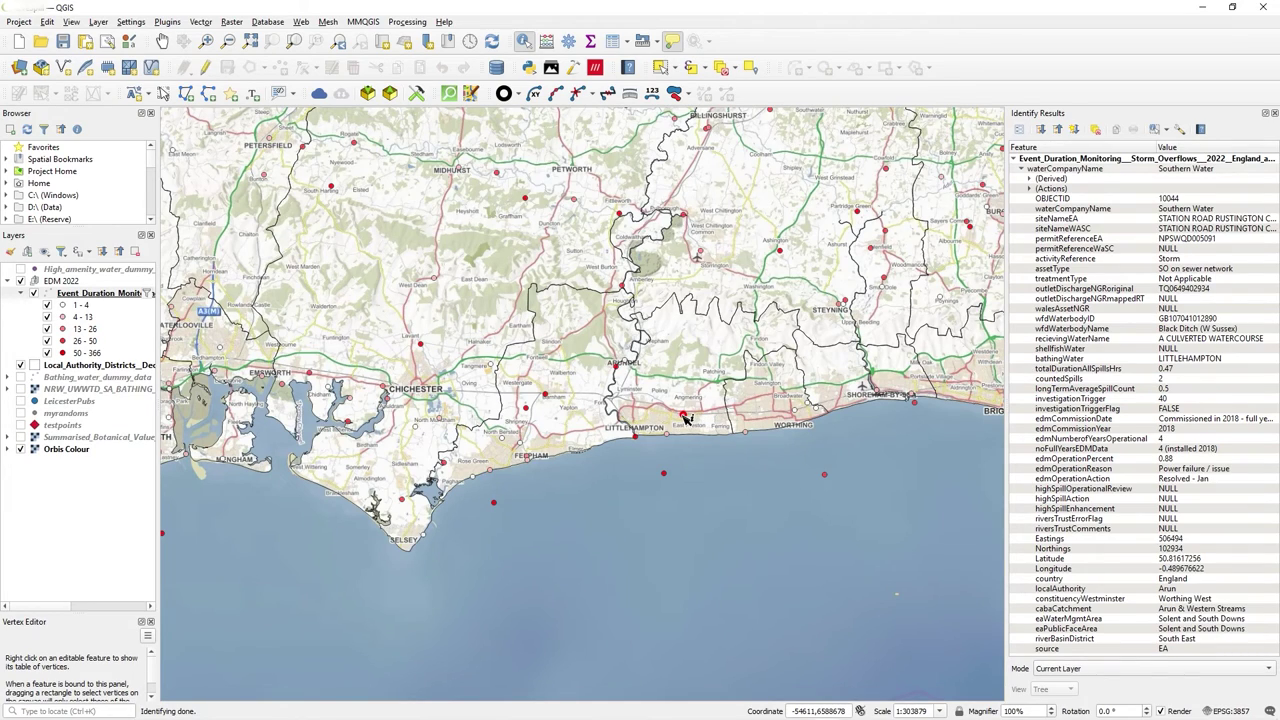
{"action": "left_click", "coordinate": [1068, 381]}
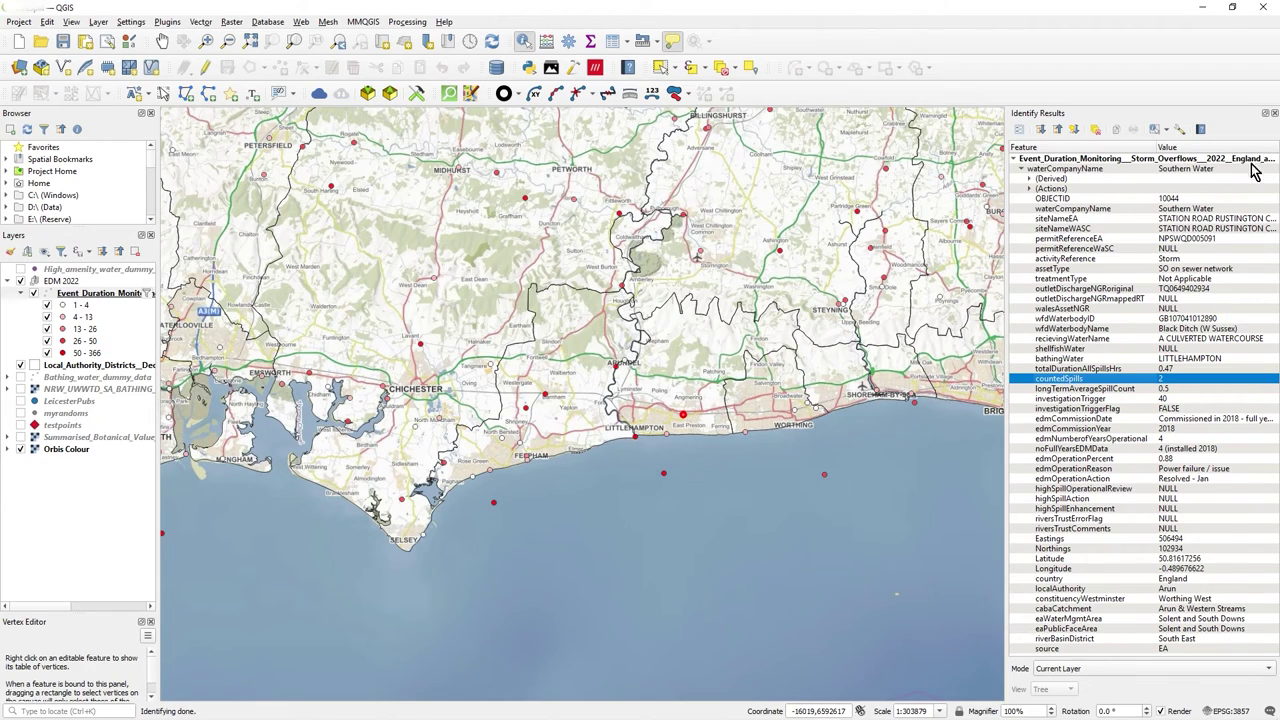
{"action": "left_click", "coordinate": [1274, 114]}
{"action": "scroll", "coordinate": [829, 360], "scroll_direction": "down", "scroll_amount": 1}
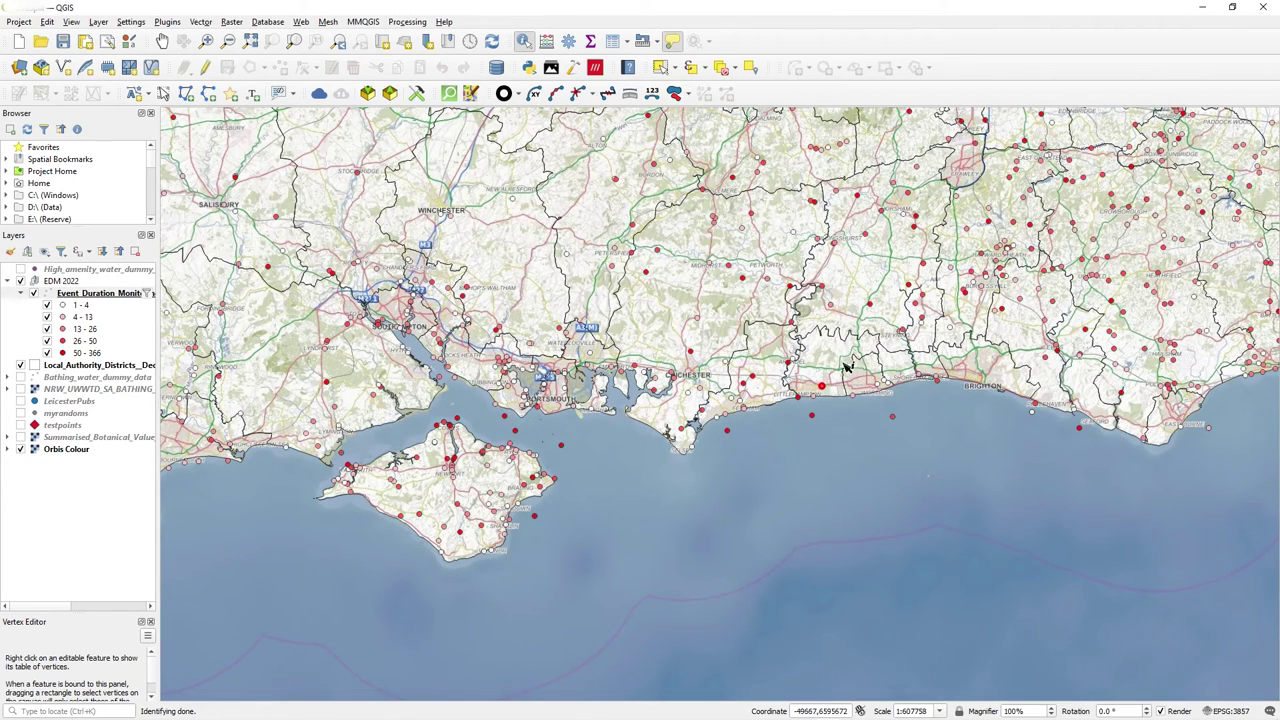
- Identify the Winchester district in the Local_Authority_Districts layer
{"action": "left_click", "coordinate": [540, 259]}
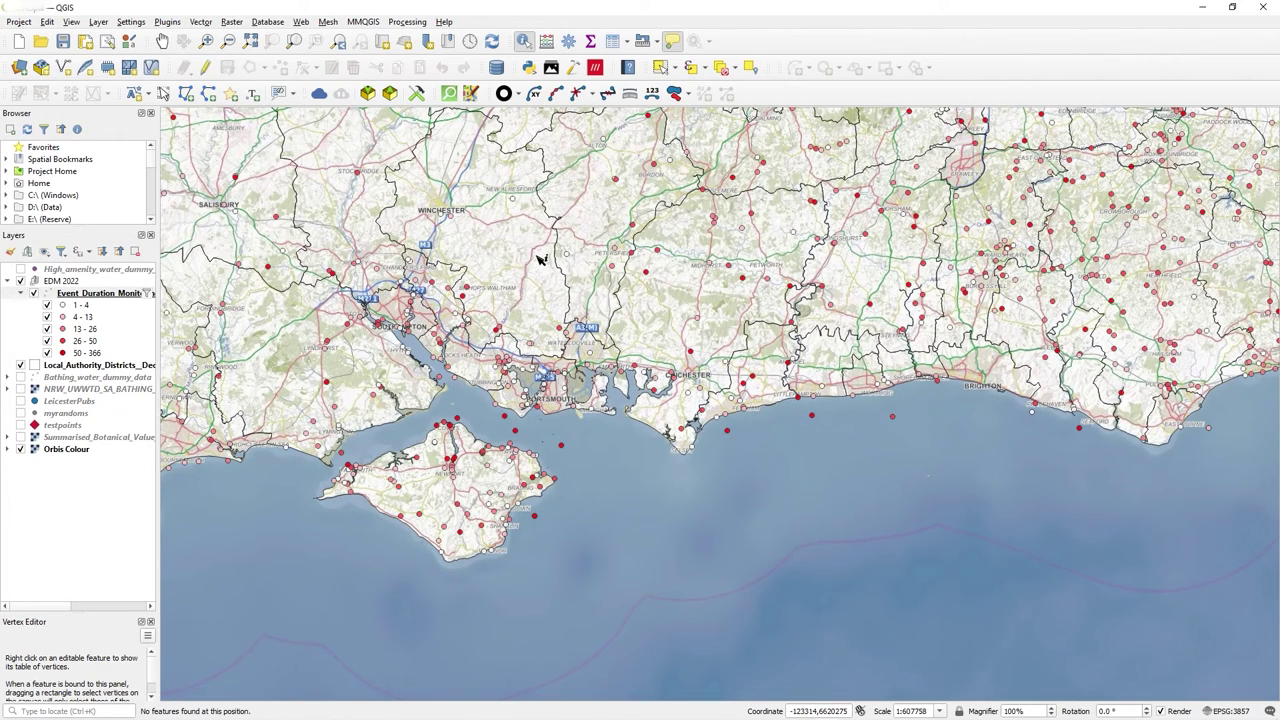
{"action": "left_click", "coordinate": [100, 367]}
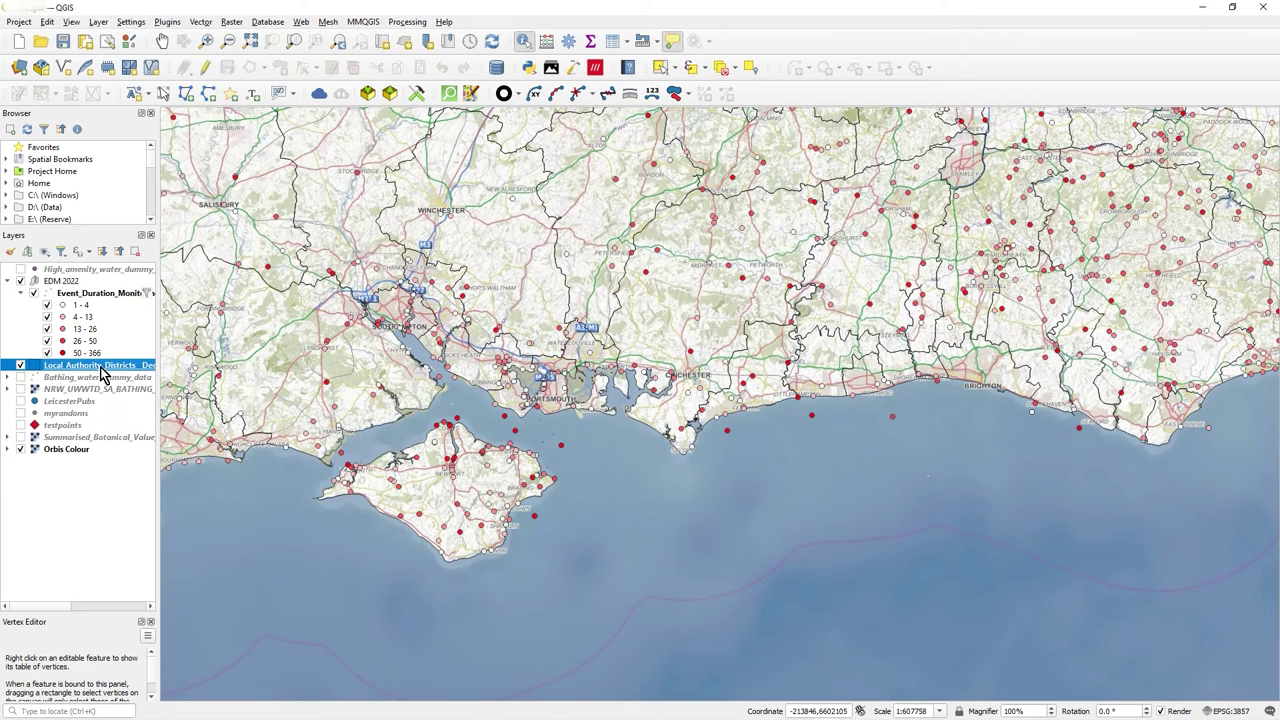
{"action": "left_click", "coordinate": [517, 253]}
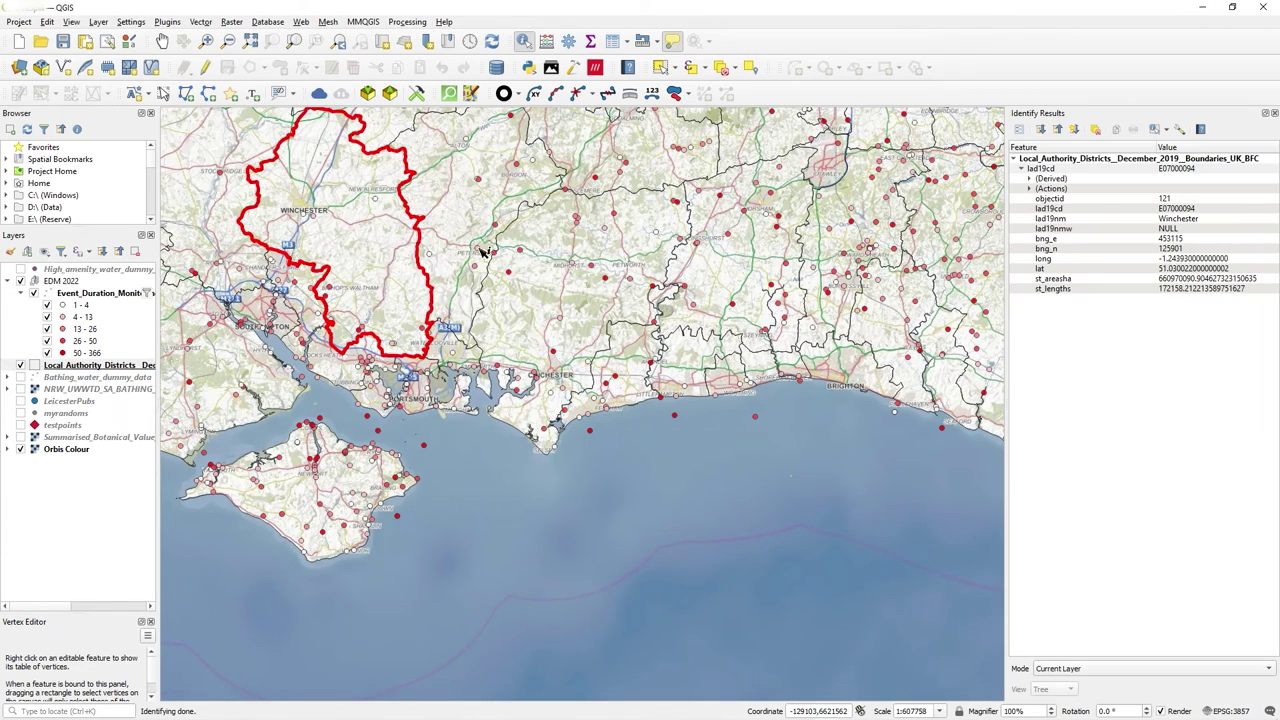
- Centre the map on Winchester and close the Identify Results panel
{"action": "left_click", "coordinate": [162, 41]}
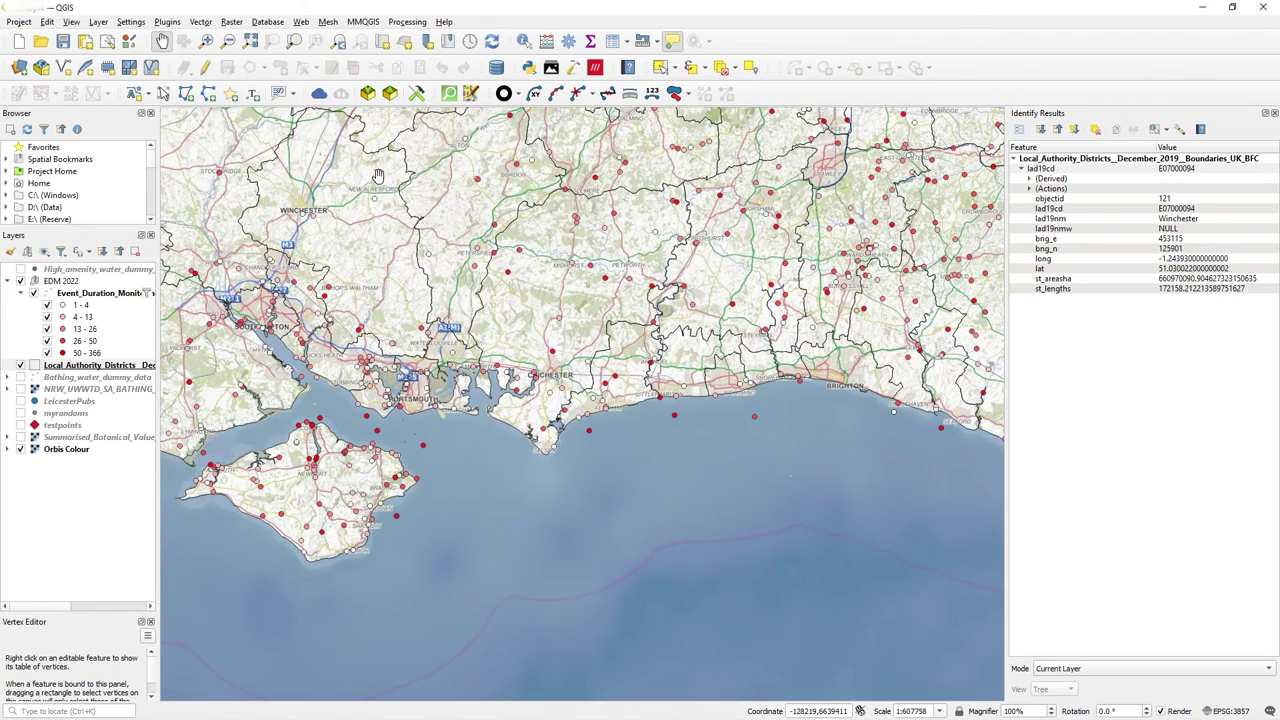
{"action": "left_click_drag", "start_coordinate": [378, 176], "coordinate": [628, 279]}
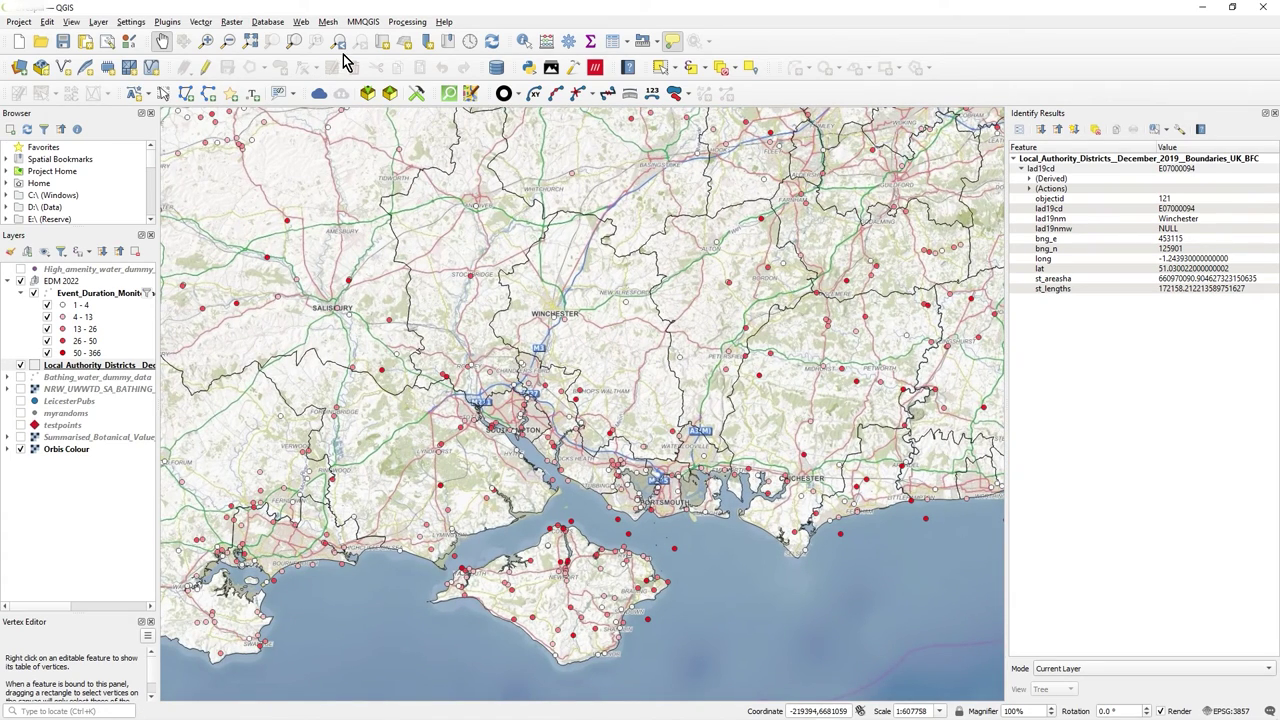
{"action": "left_click", "coordinate": [524, 41]}
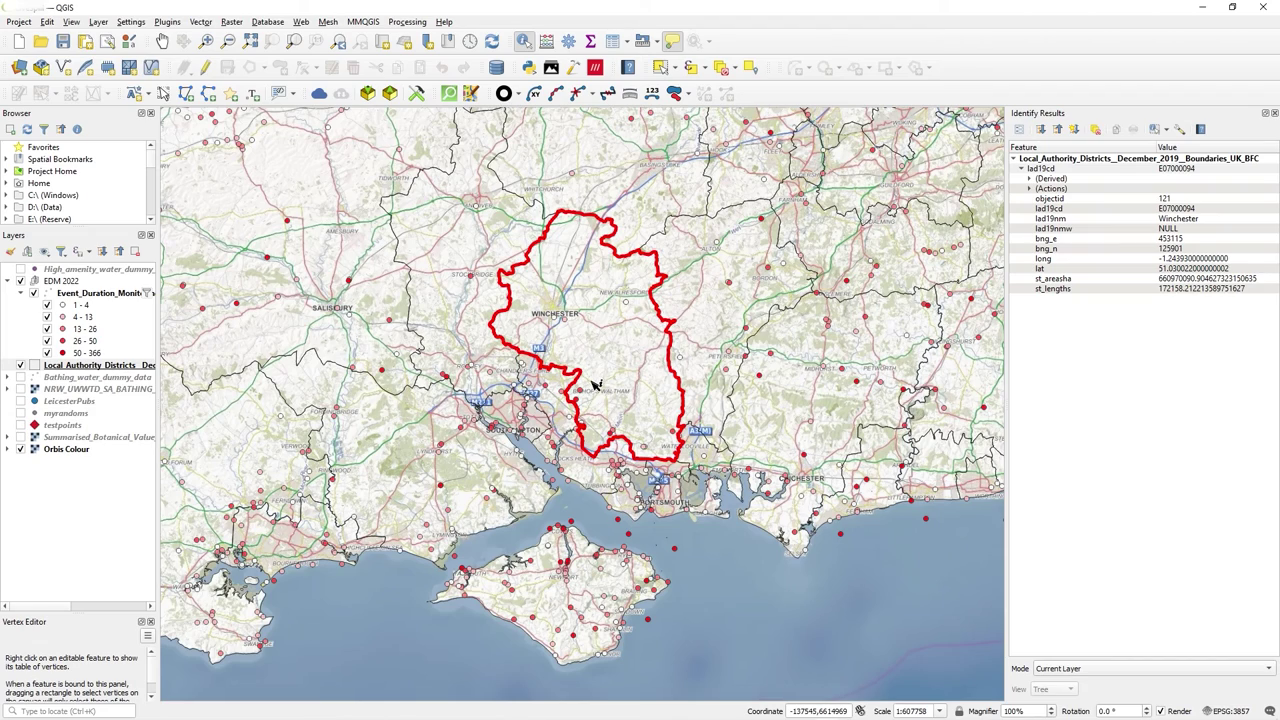
{"action": "mouse_move", "coordinate": [593, 385]}
{"action": "mouse_move", "coordinate": [548, 341]}
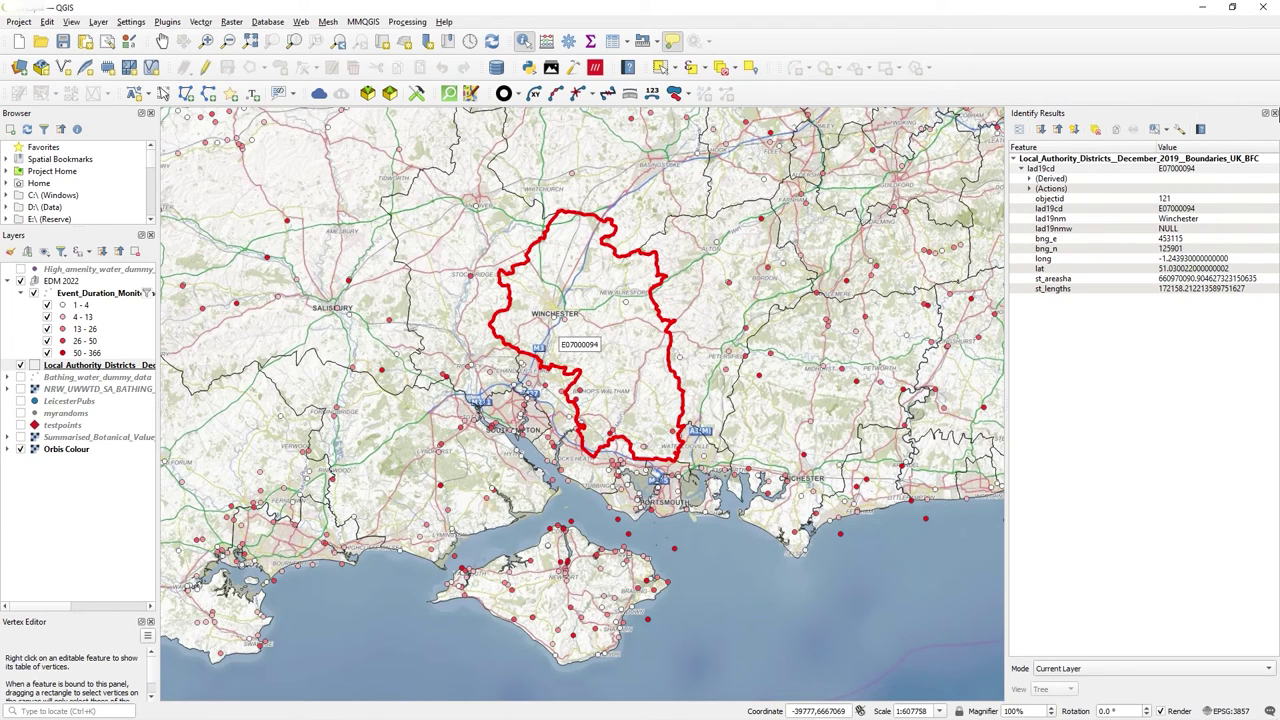
{"action": "left_click", "coordinate": [1274, 113]}
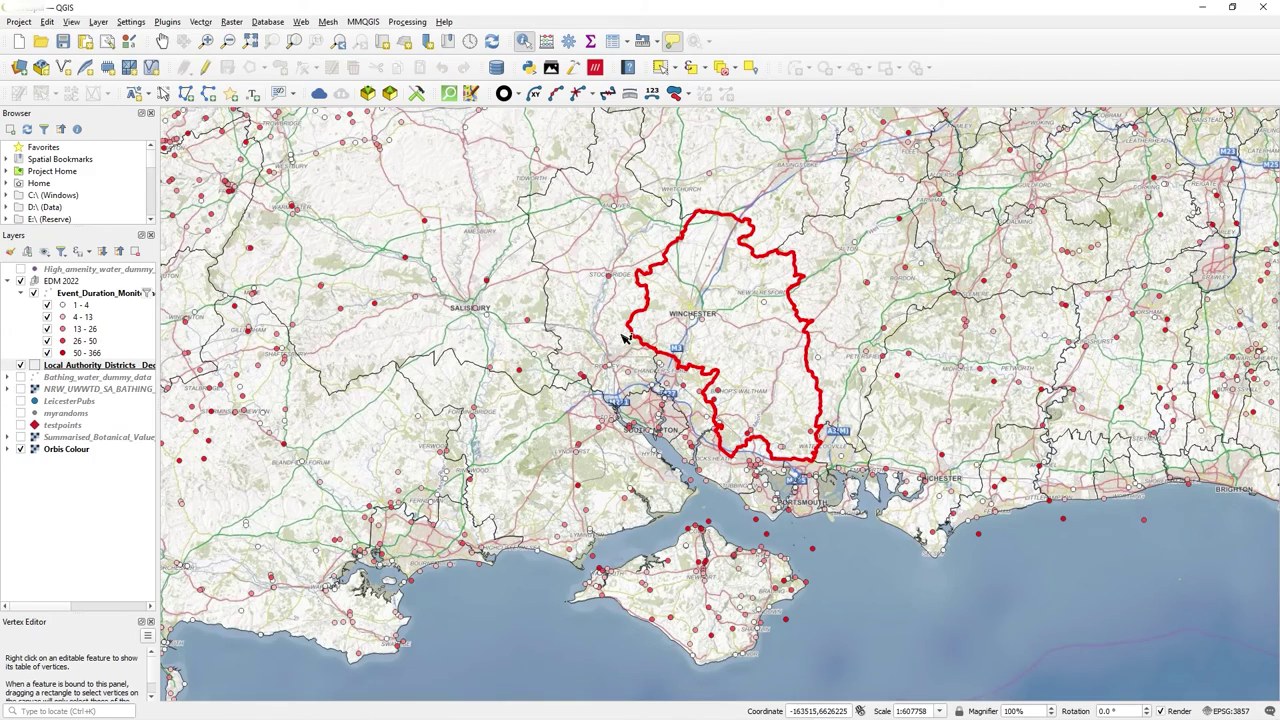
- Zoom out and pan to frame southern England from the Bristol Channel to Chelmsford
{"action": "scroll", "coordinate": [622, 339], "scroll_direction": "down", "scroll_amount": 1}
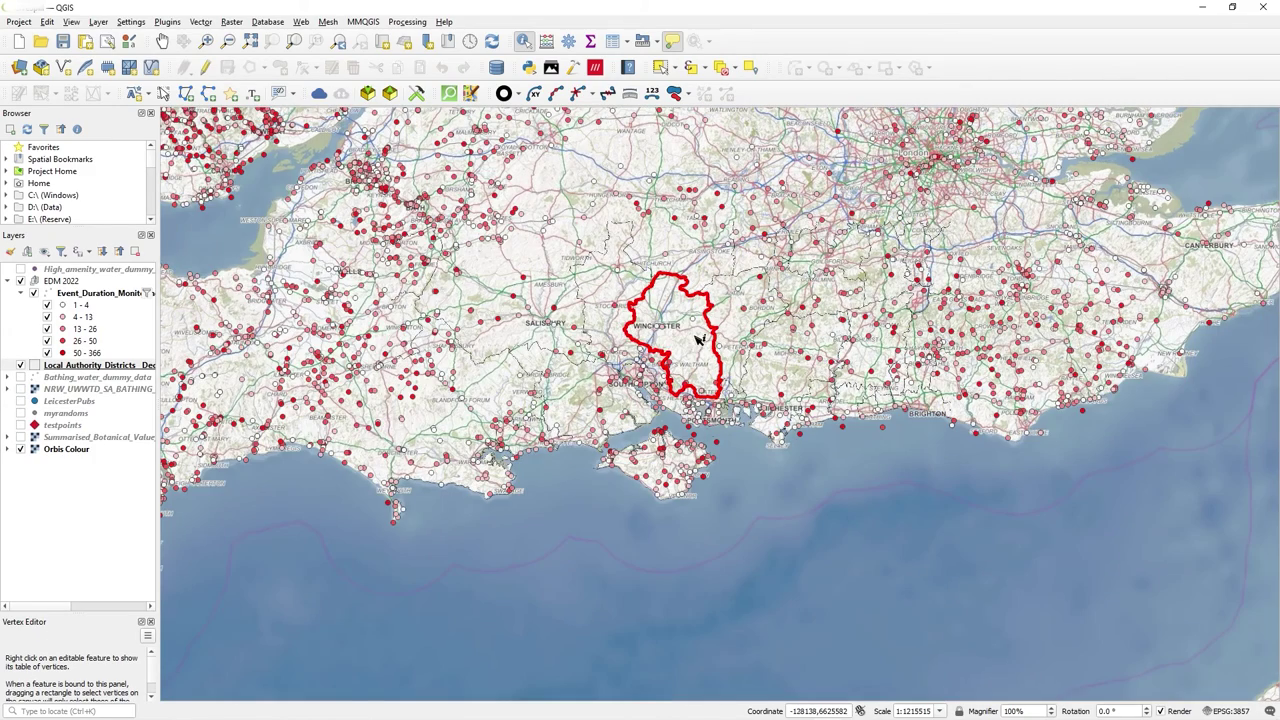
{"action": "left_click", "coordinate": [162, 41]}
{"action": "left_click_drag", "start_coordinate": [342, 215], "coordinate": [365, 335]}
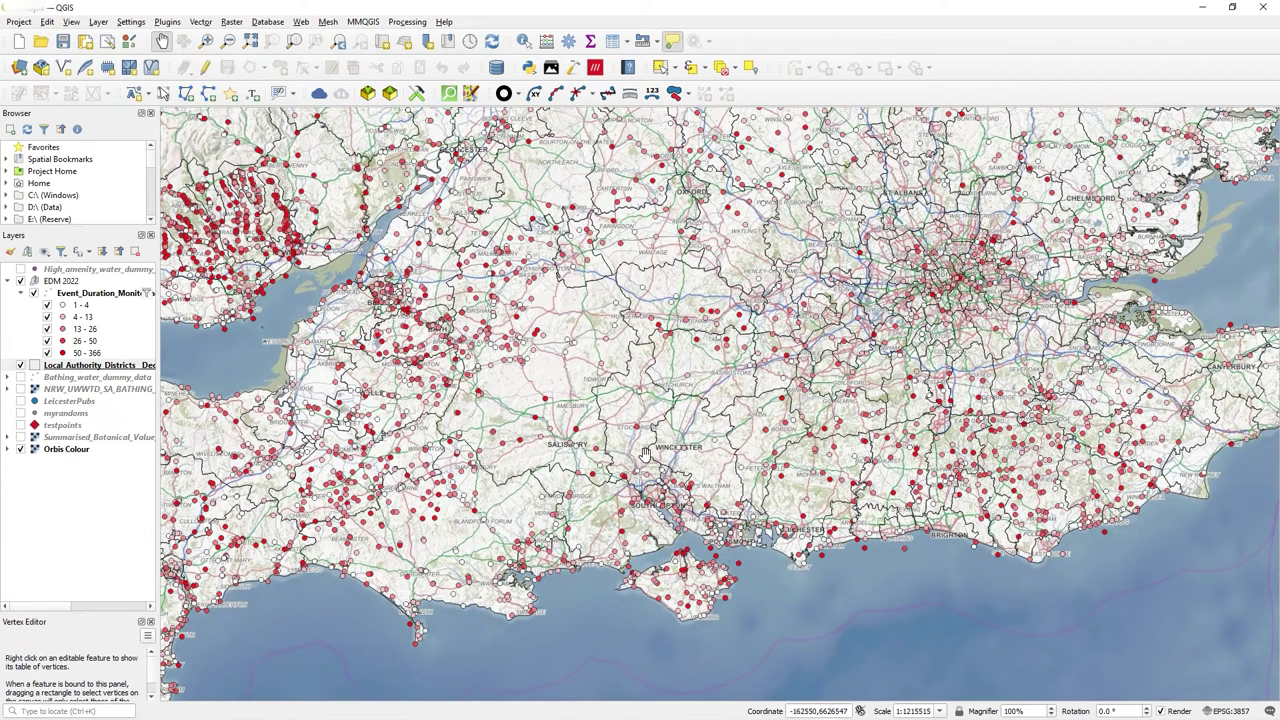
{"action": "mouse_move", "coordinate": [645, 455]}
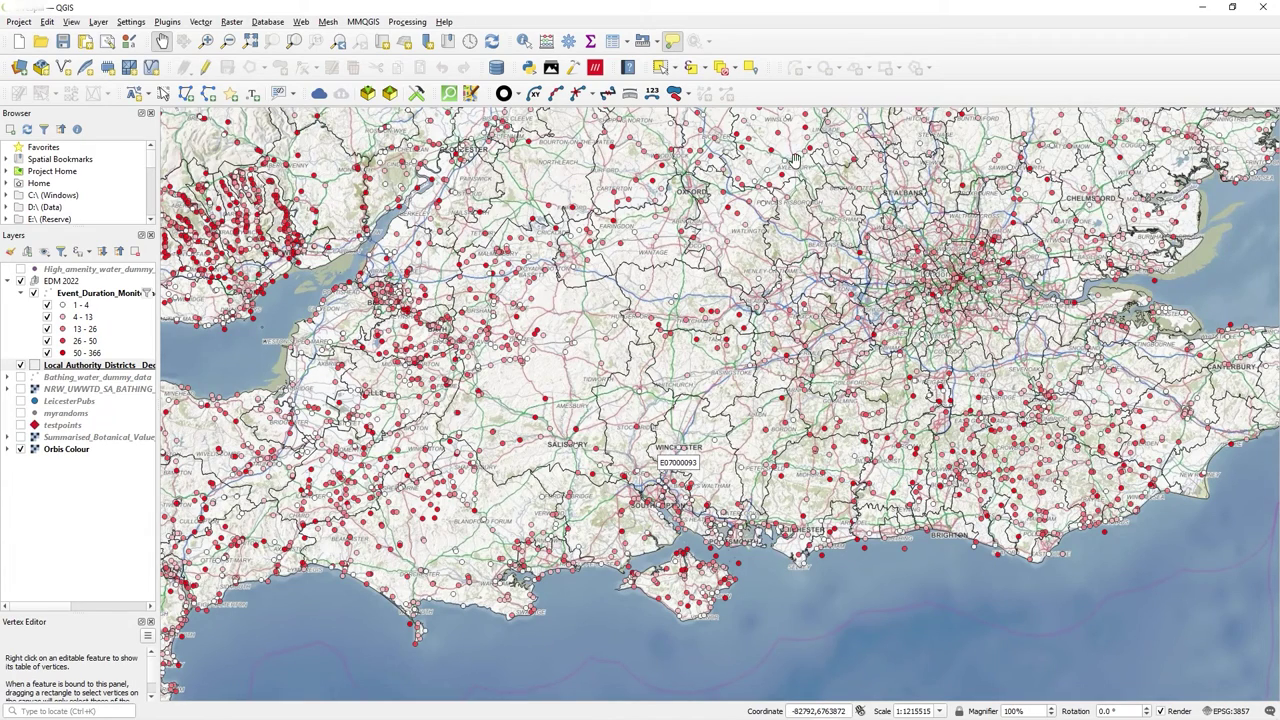
{"action": "left_click_drag", "start_coordinate": [729, 337], "coordinate": [758, 408]}
{"action": "mouse_move", "coordinate": [773, 368]}
{"action": "scroll", "coordinate": [773, 368], "scroll_direction": "down", "scroll_amount": 1}
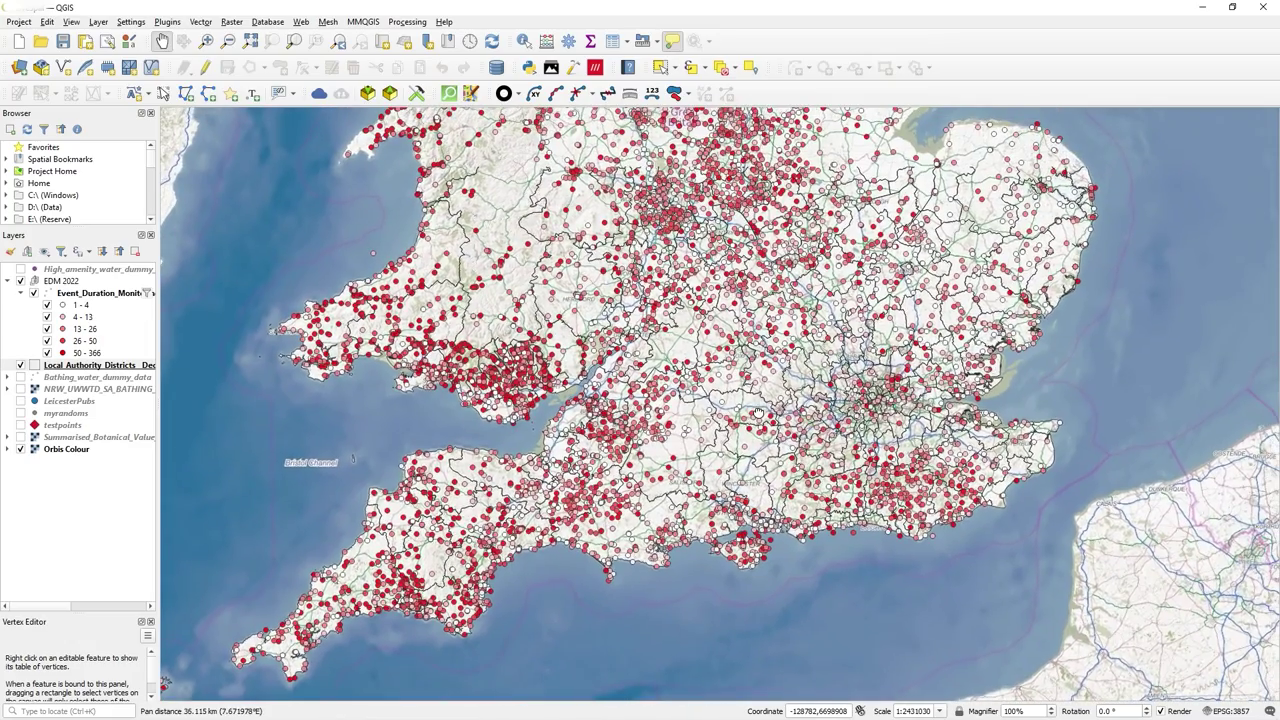
{"action": "scroll", "coordinate": [757, 411], "scroll_direction": "up", "scroll_amount": 1}
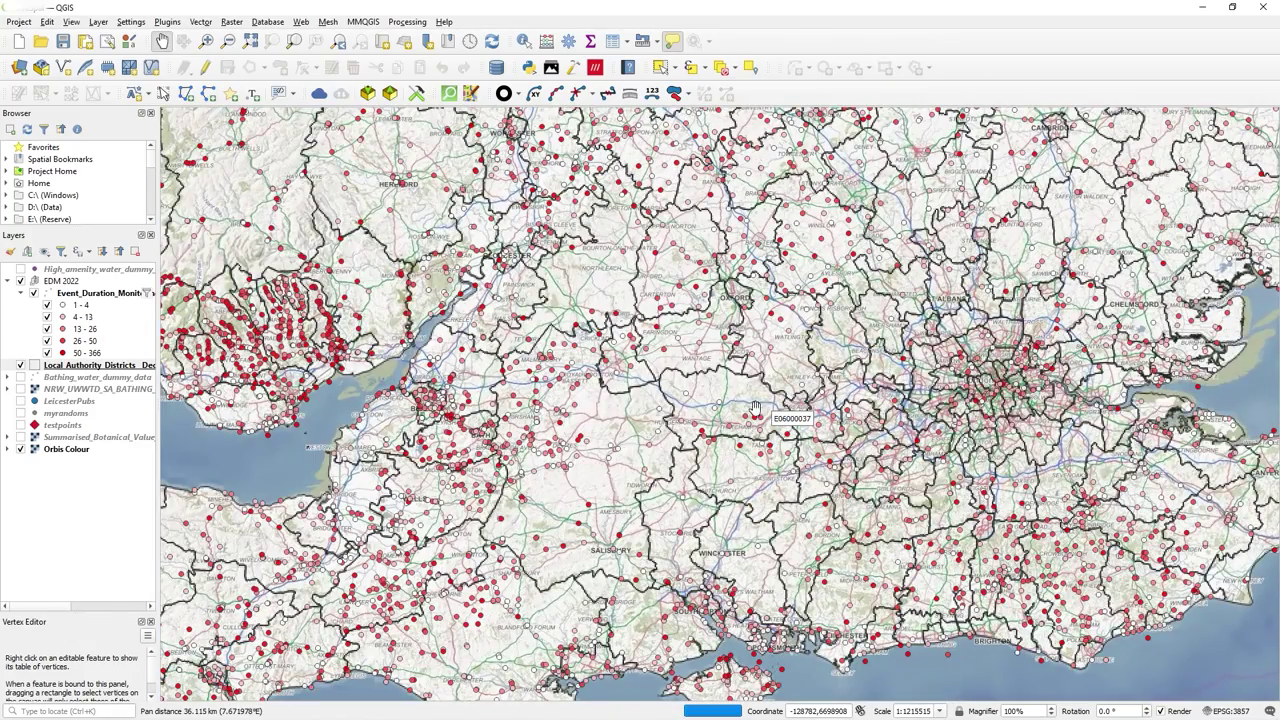
{"action": "left_click_drag", "start_coordinate": [594, 354], "coordinate": [632, 316]}
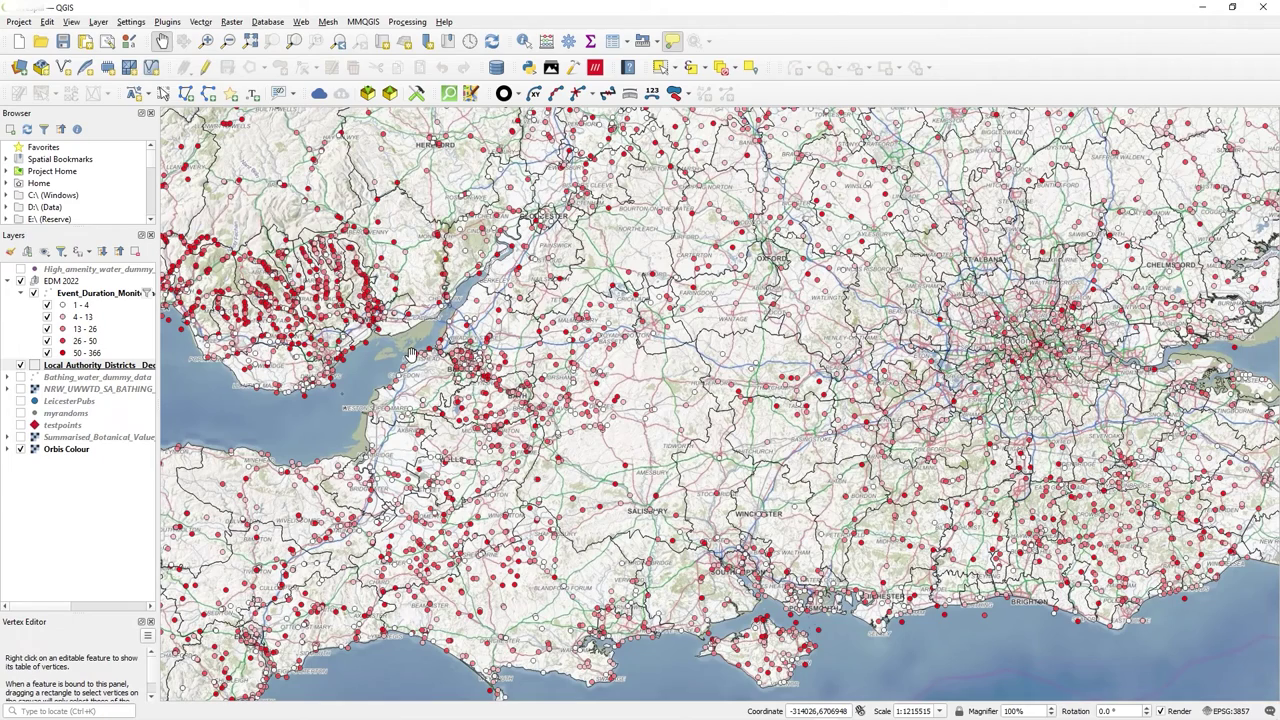
{"action": "mouse_move", "coordinate": [406, 347]}
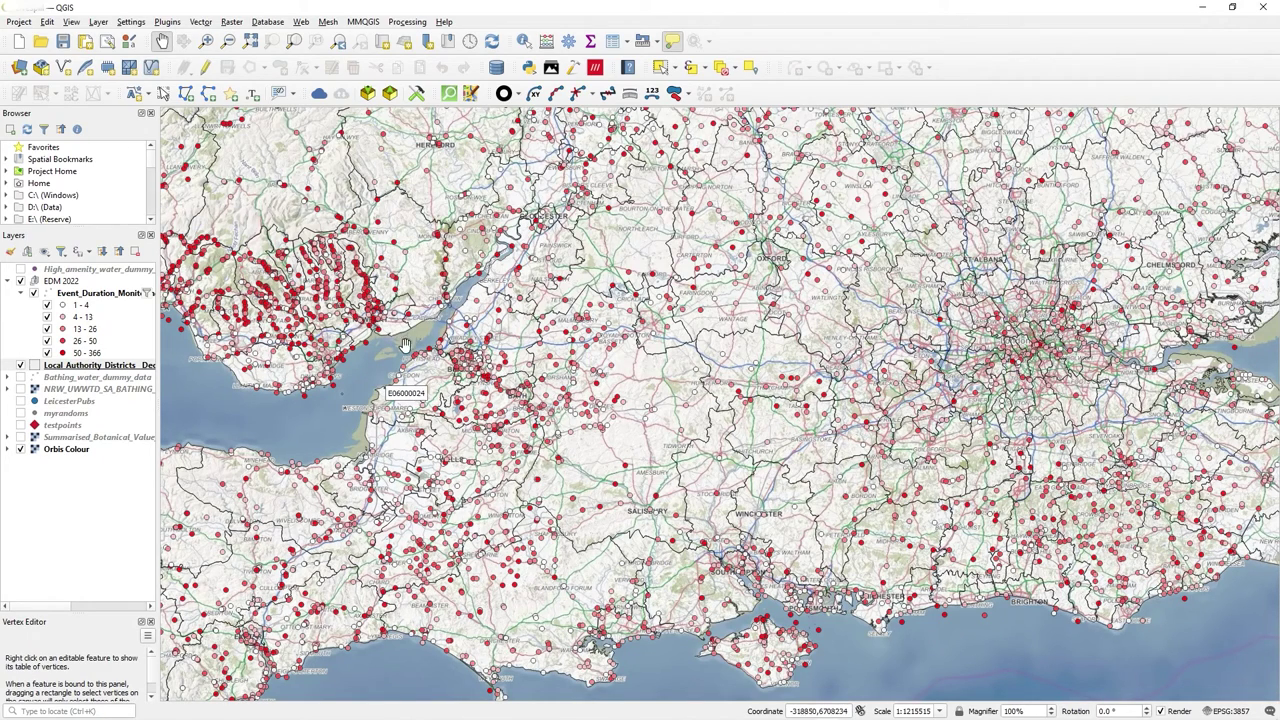
- Show the Processing Toolbox from the Processing menu
{"action": "left_click", "coordinate": [200, 23]}
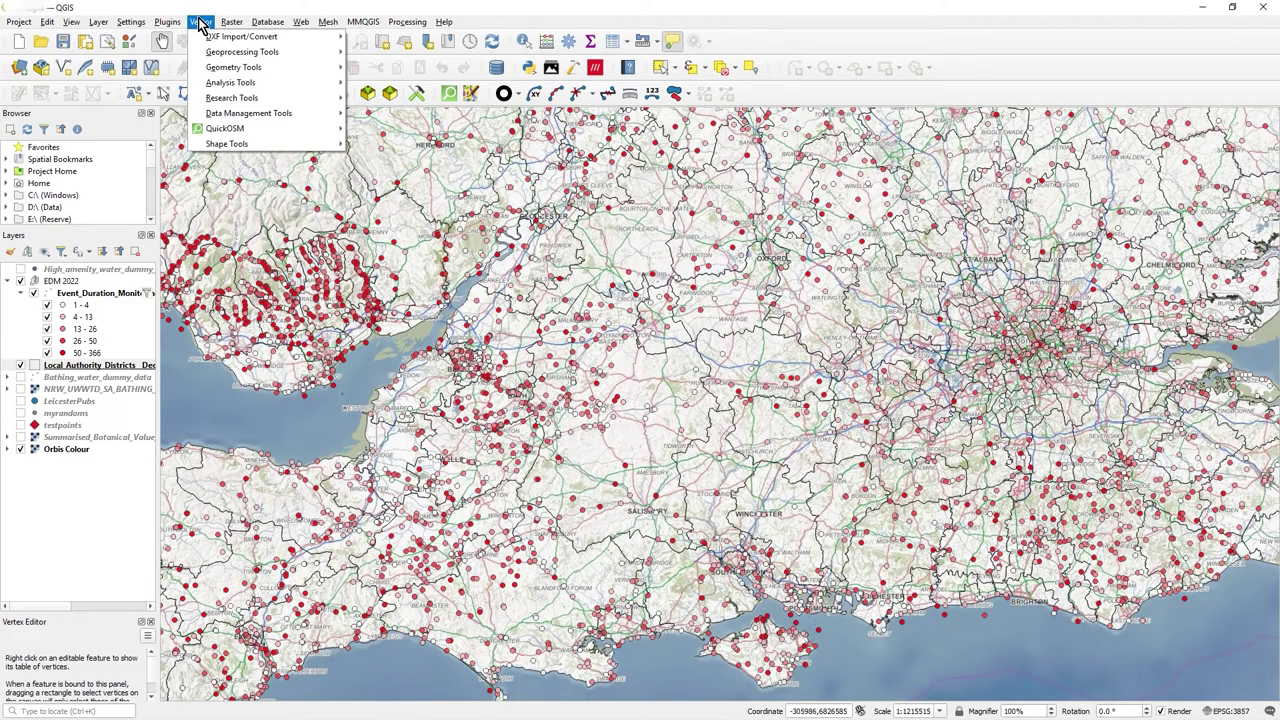
{"action": "left_click", "coordinate": [203, 8]}
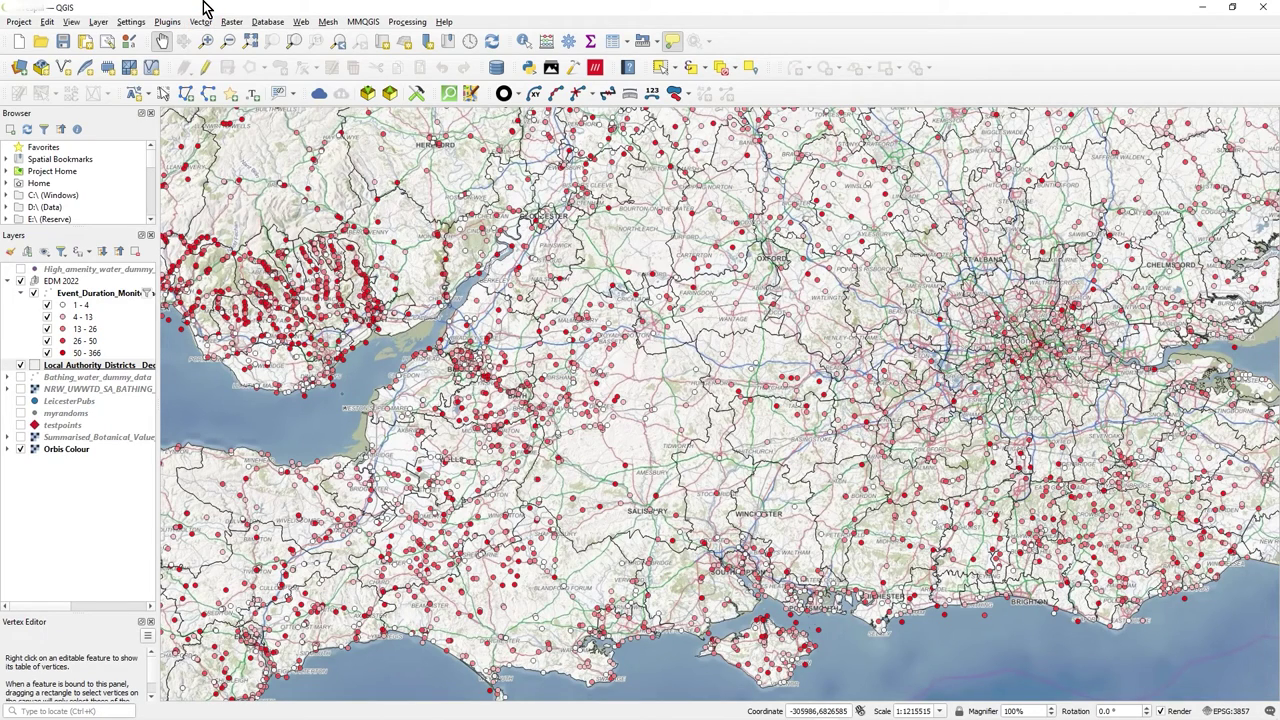
{"action": "left_click", "coordinate": [407, 21]}
{"action": "left_click", "coordinate": [416, 37]}
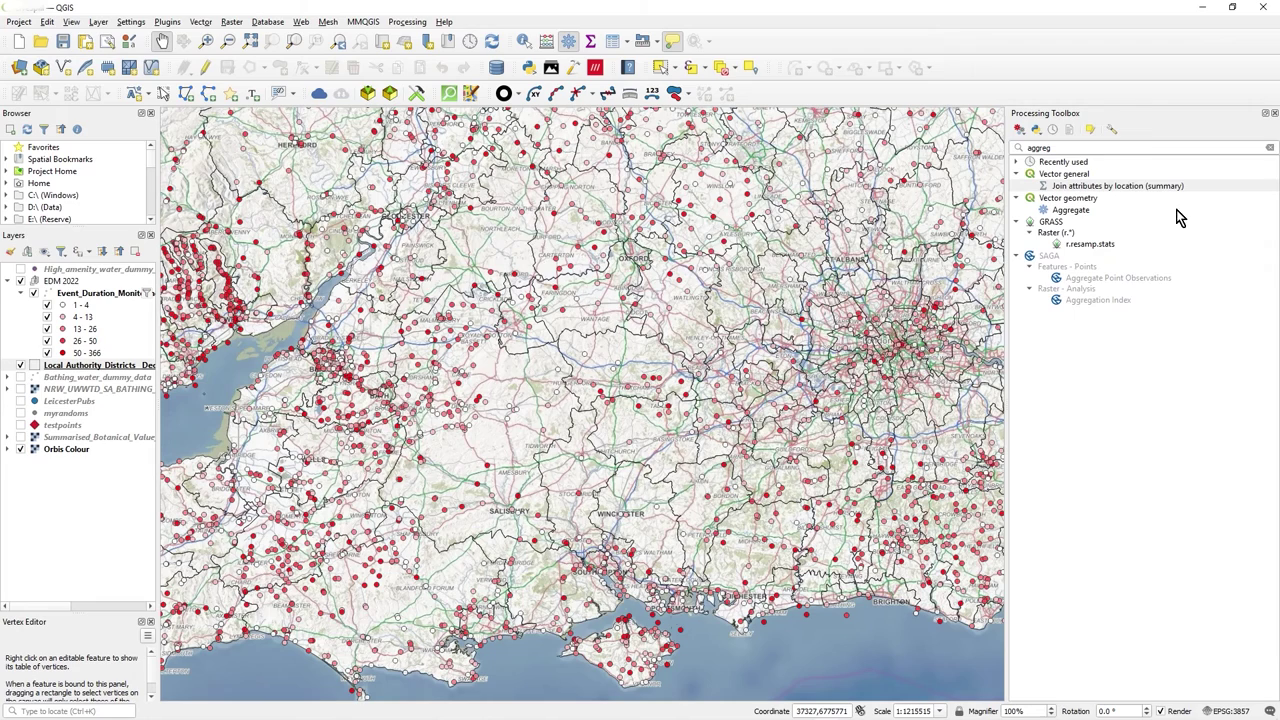
- Search the toolbox for 'agg' and launch Join attributes by location (summary)
{"action": "left_click_drag", "start_coordinate": [1056, 147], "coordinate": [1018, 143]}
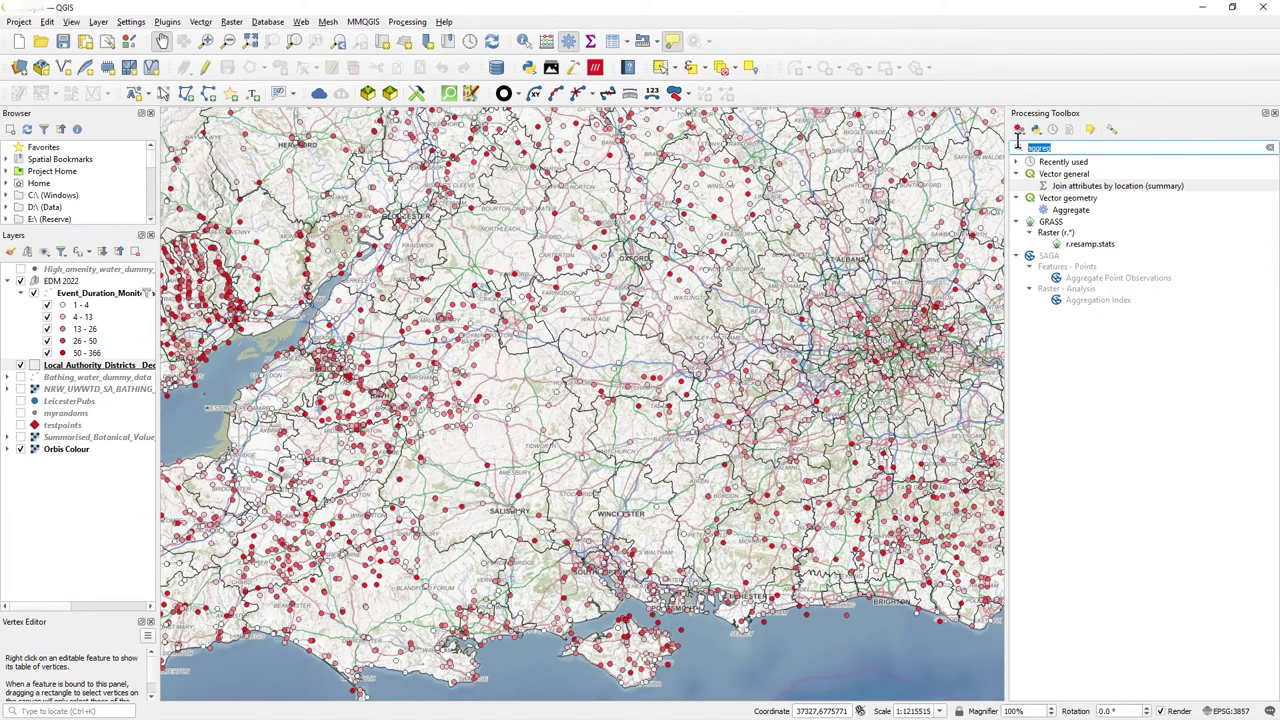
{"action": "key", "text": "BackSpace"}
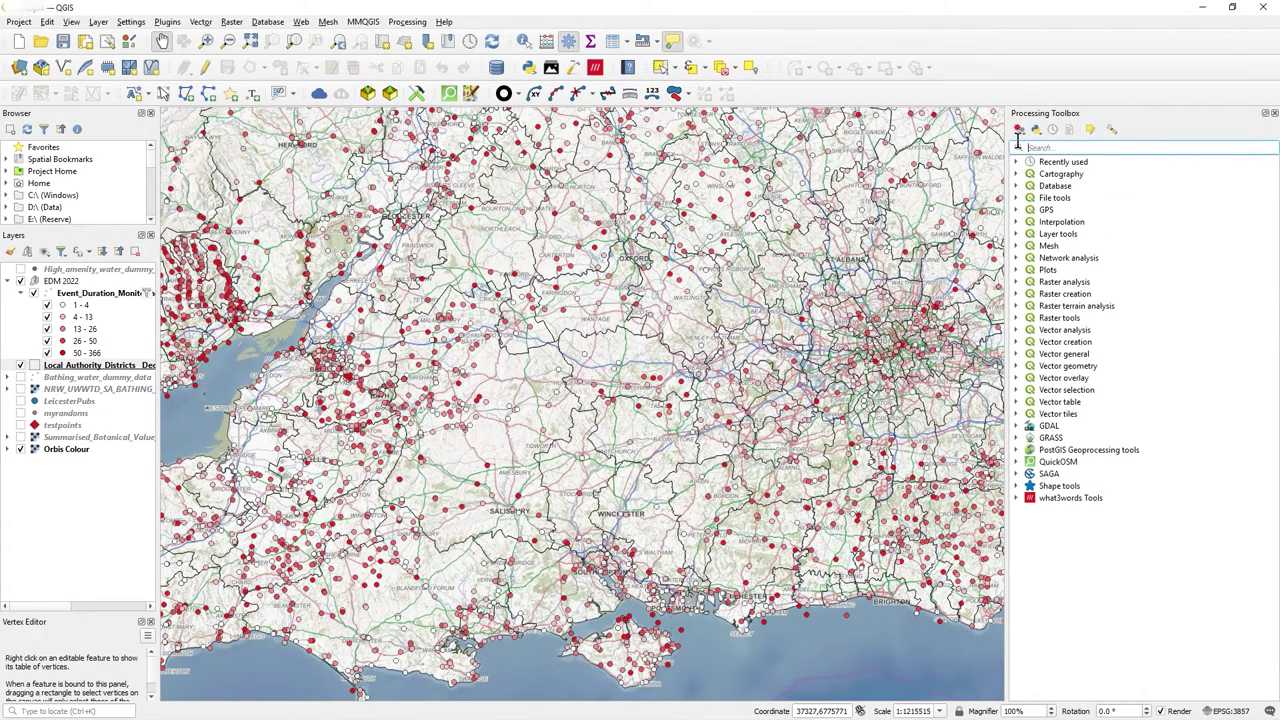
{"action": "type", "text": "agg"}
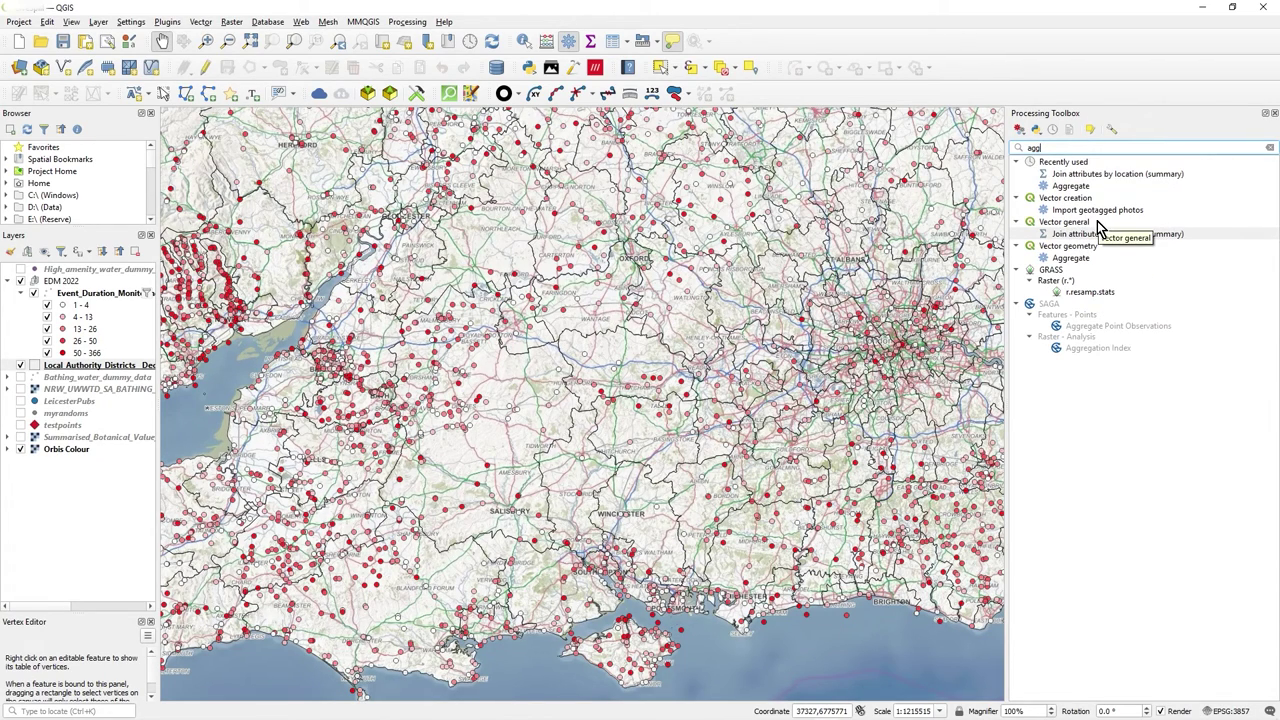
{"action": "left_click", "coordinate": [1093, 176]}
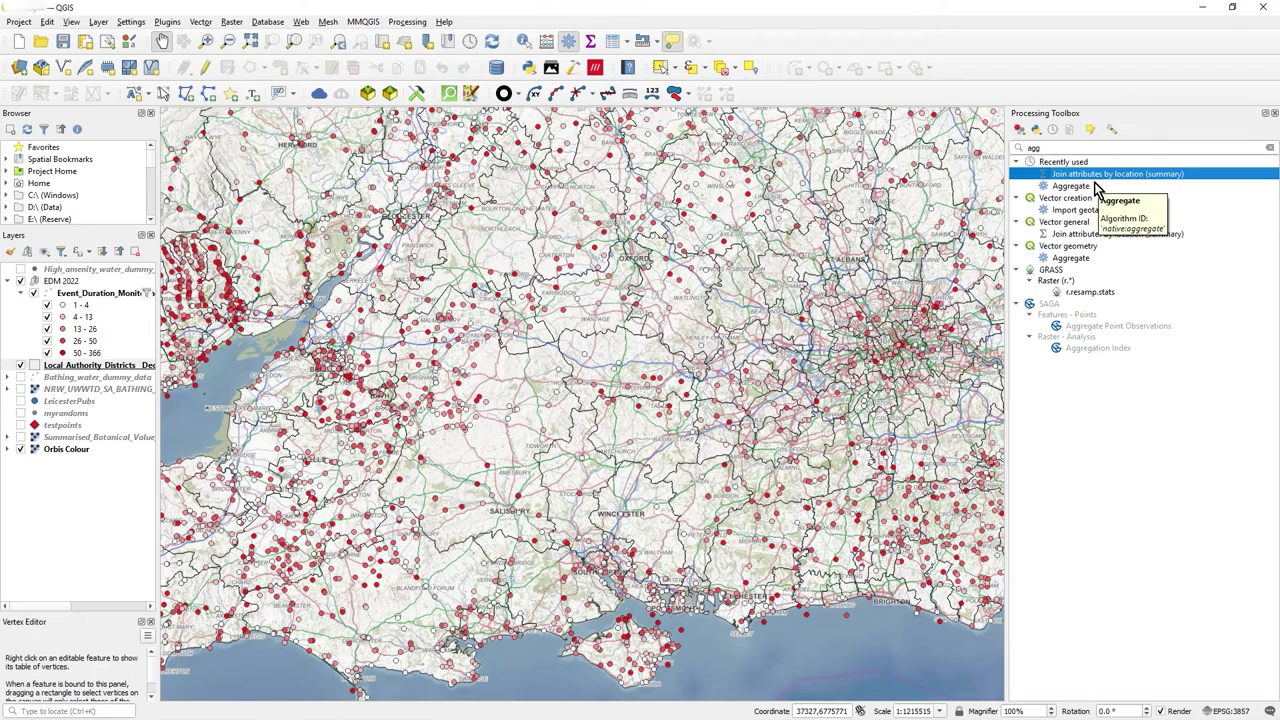
{"action": "double_click", "coordinate": [1086, 178]}
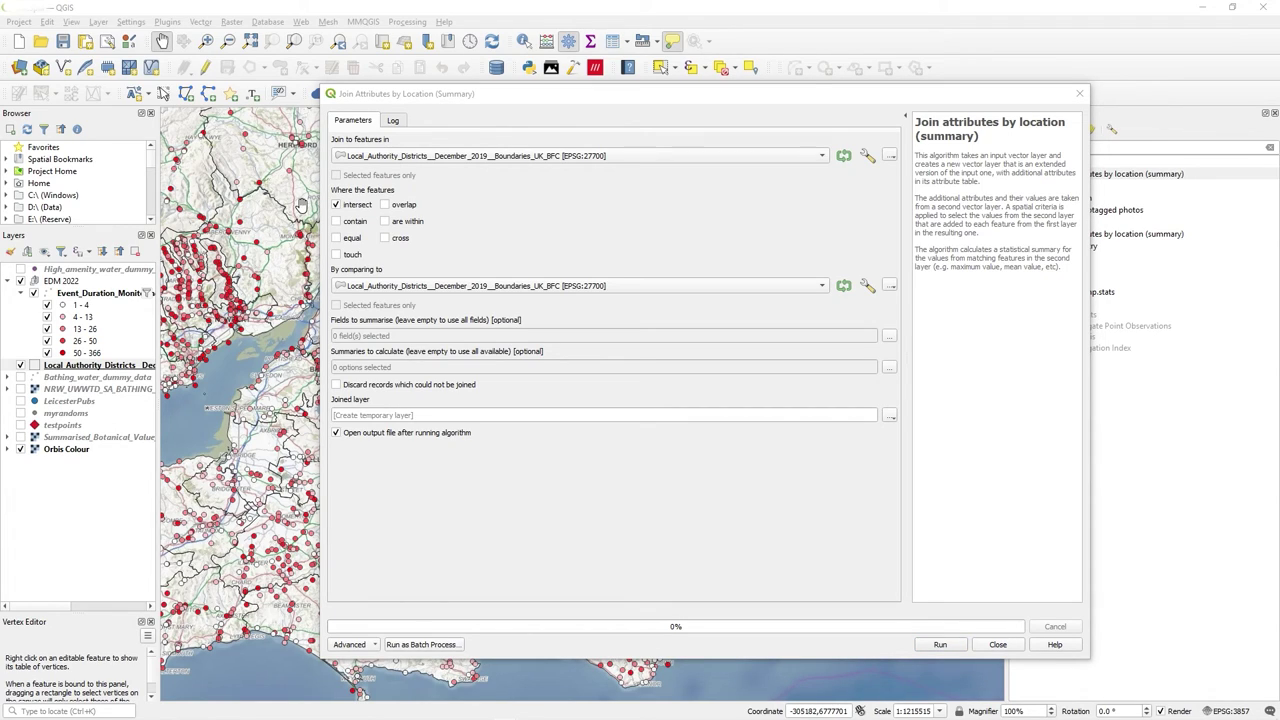
- Keep Local_Authority_Districts as input, use only 'contain', and compare to Event_Duration_Monitoring
{"action": "left_click", "coordinate": [456, 155]}
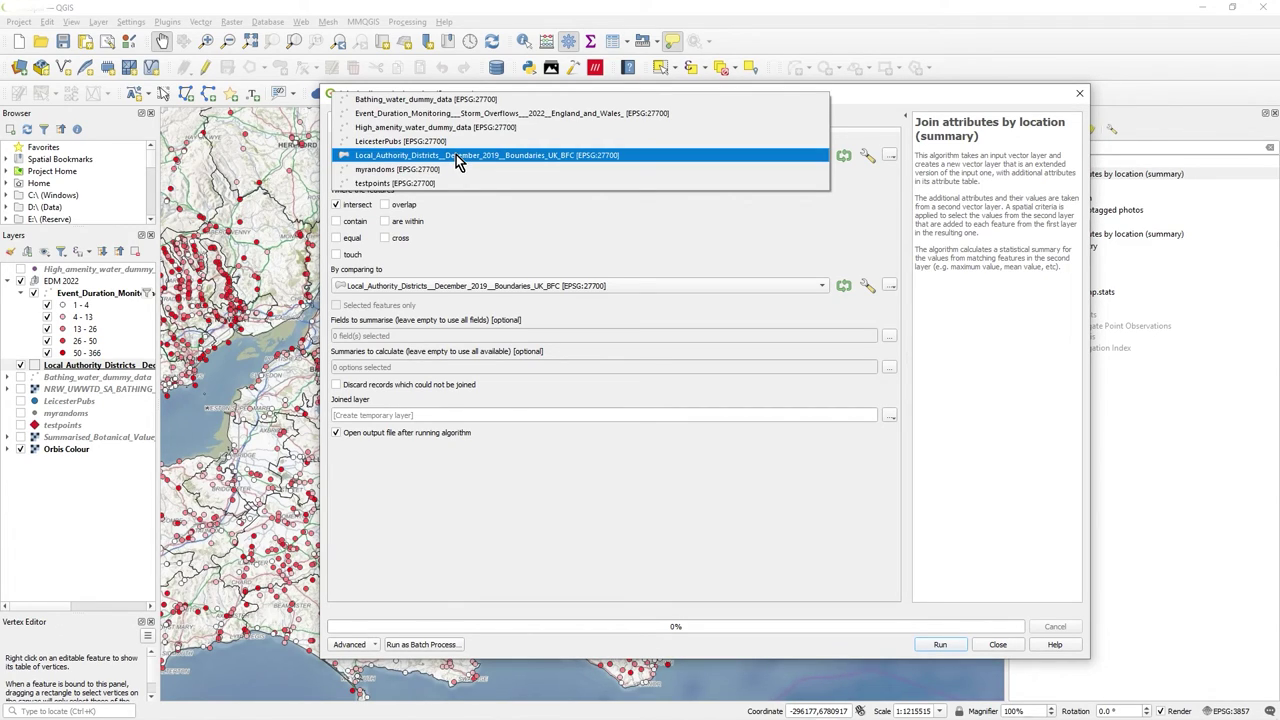
{"action": "left_click", "coordinate": [456, 155]}
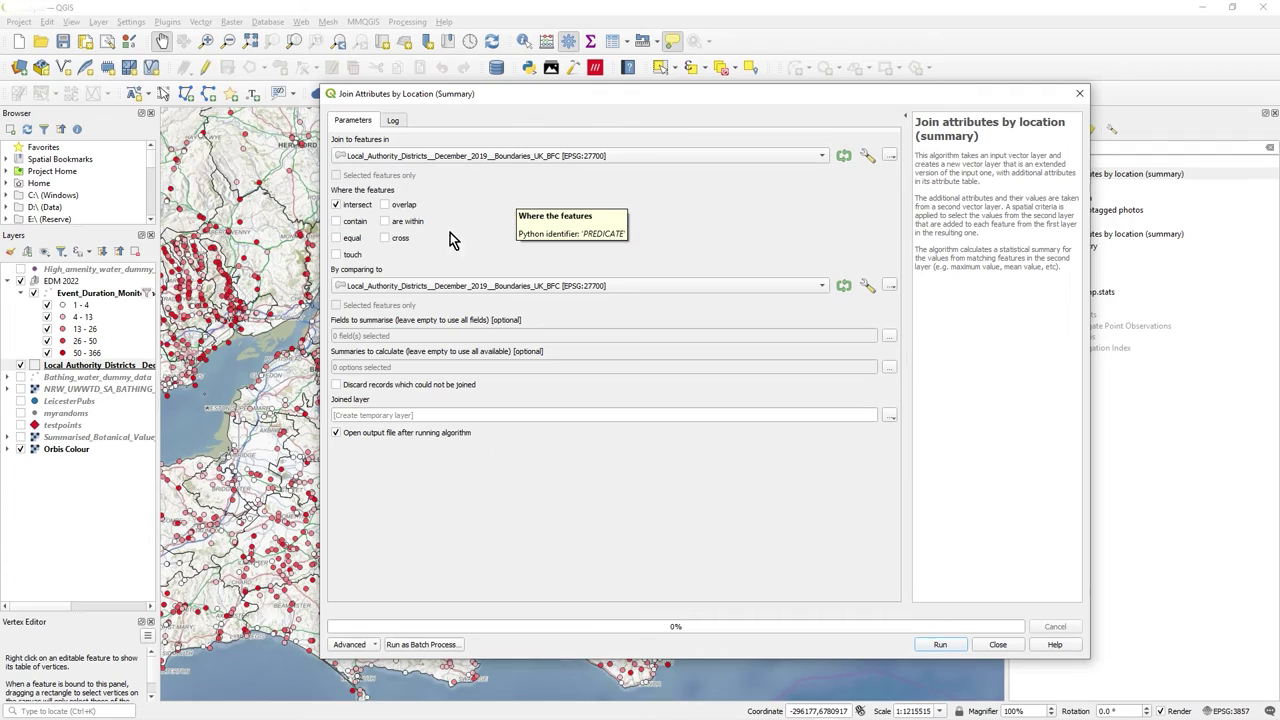
{"action": "left_click", "coordinate": [350, 206]}
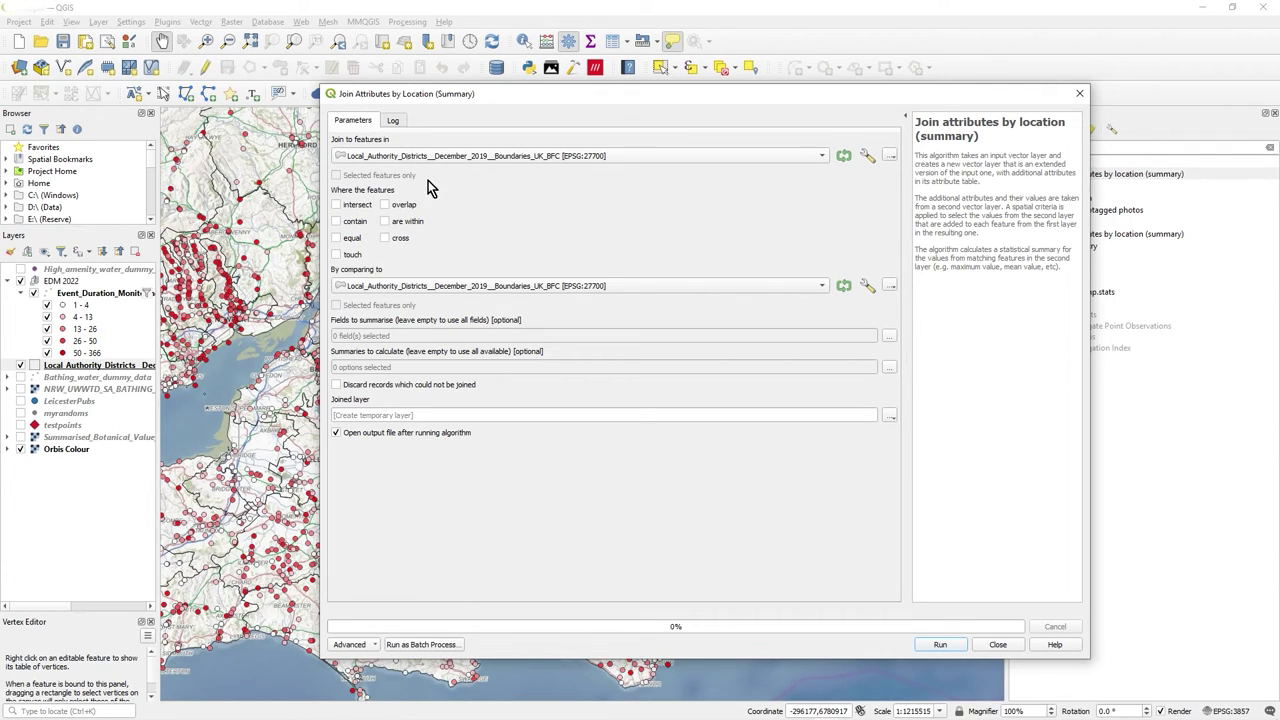
{"action": "left_click", "coordinate": [362, 223]}
{"action": "left_click", "coordinate": [406, 286]}
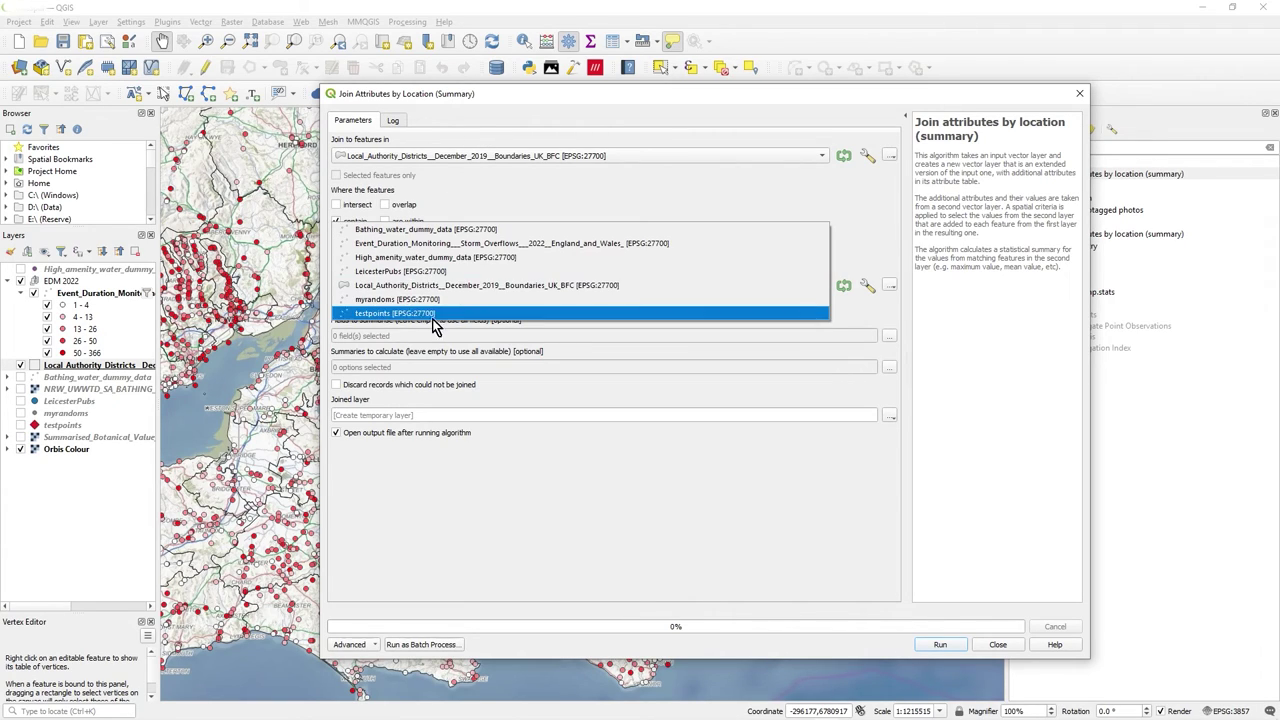
{"action": "left_click", "coordinate": [491, 248]}
{"action": "left_click", "coordinate": [336, 287]}
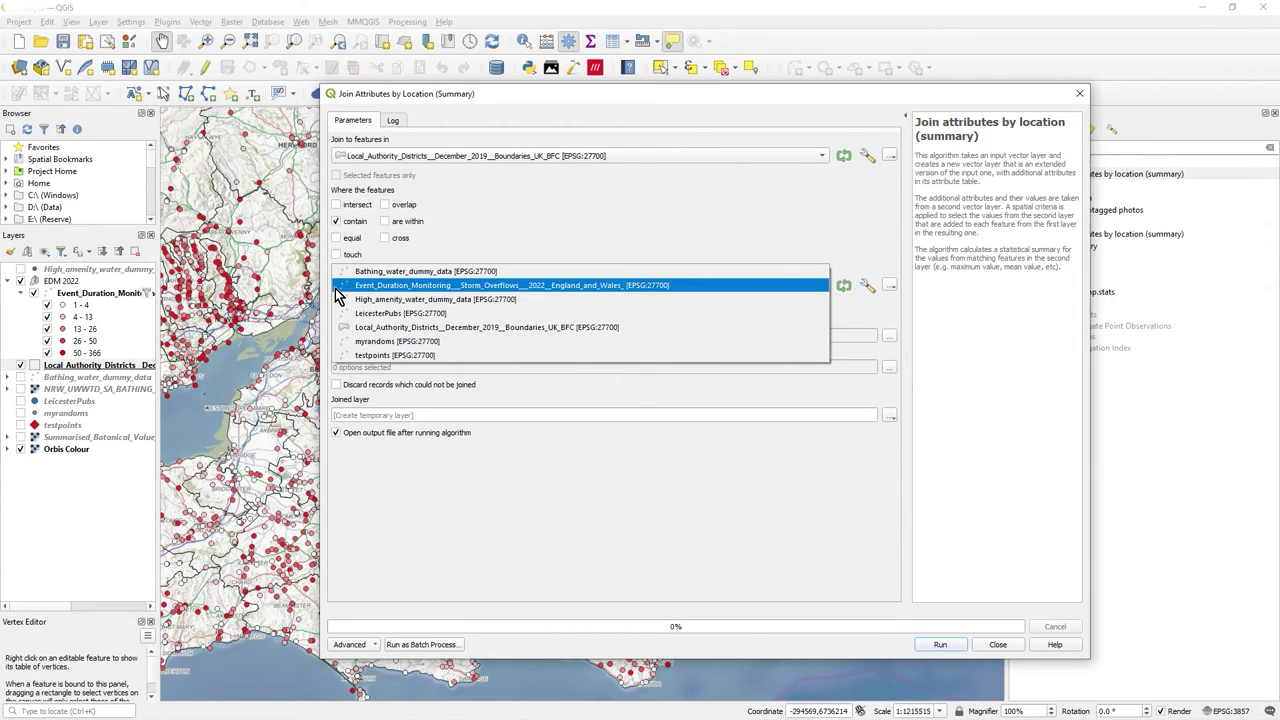
{"action": "left_click", "coordinate": [338, 290]}
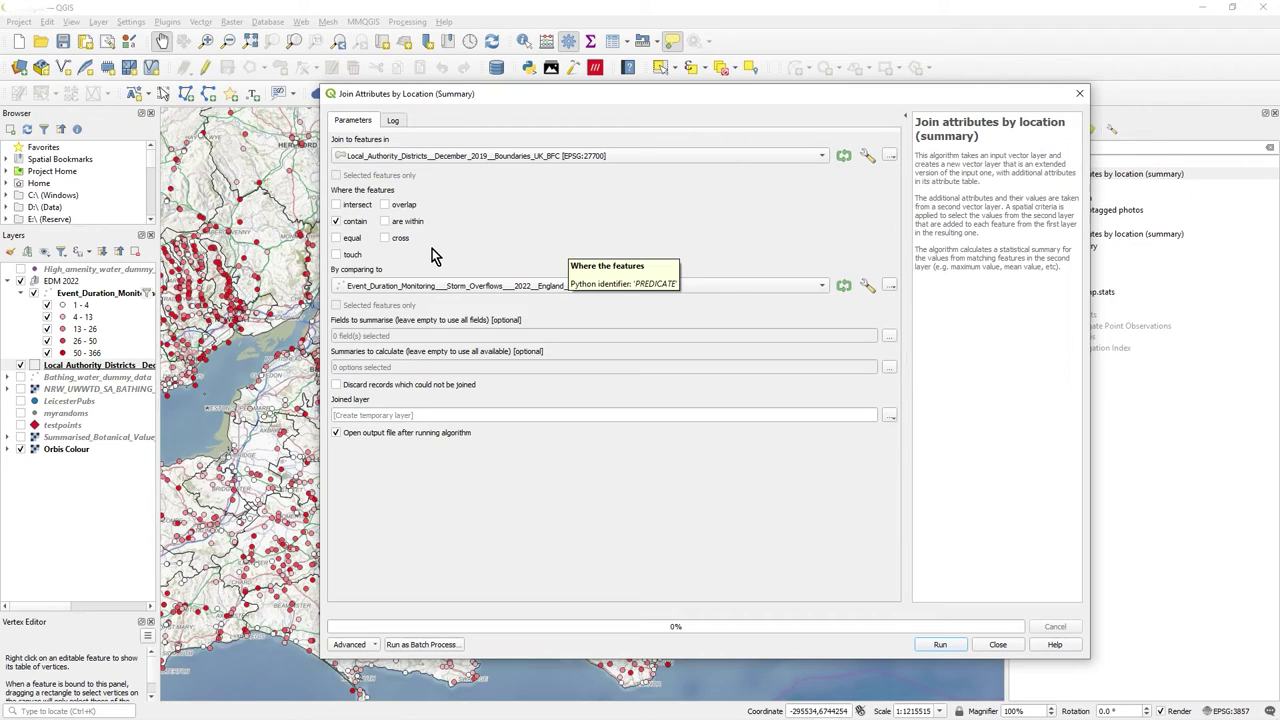
{"action": "left_click", "coordinate": [348, 207]}
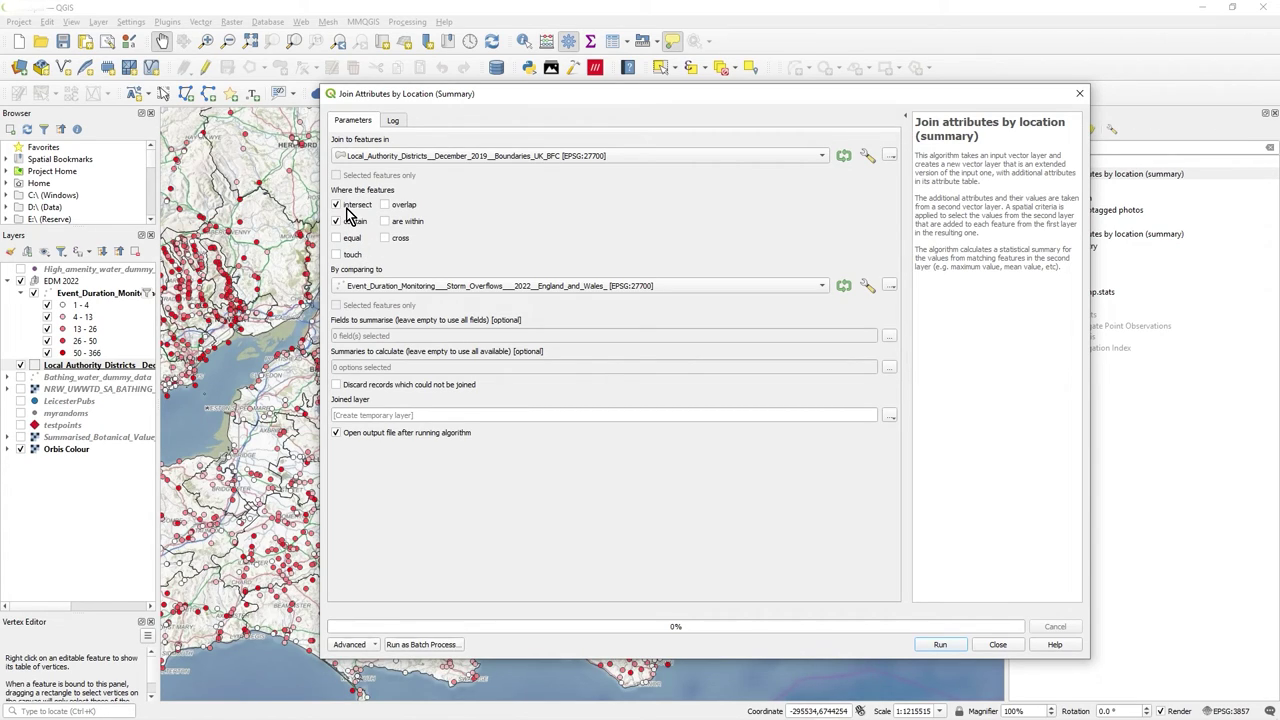
{"action": "left_click", "coordinate": [350, 208]}
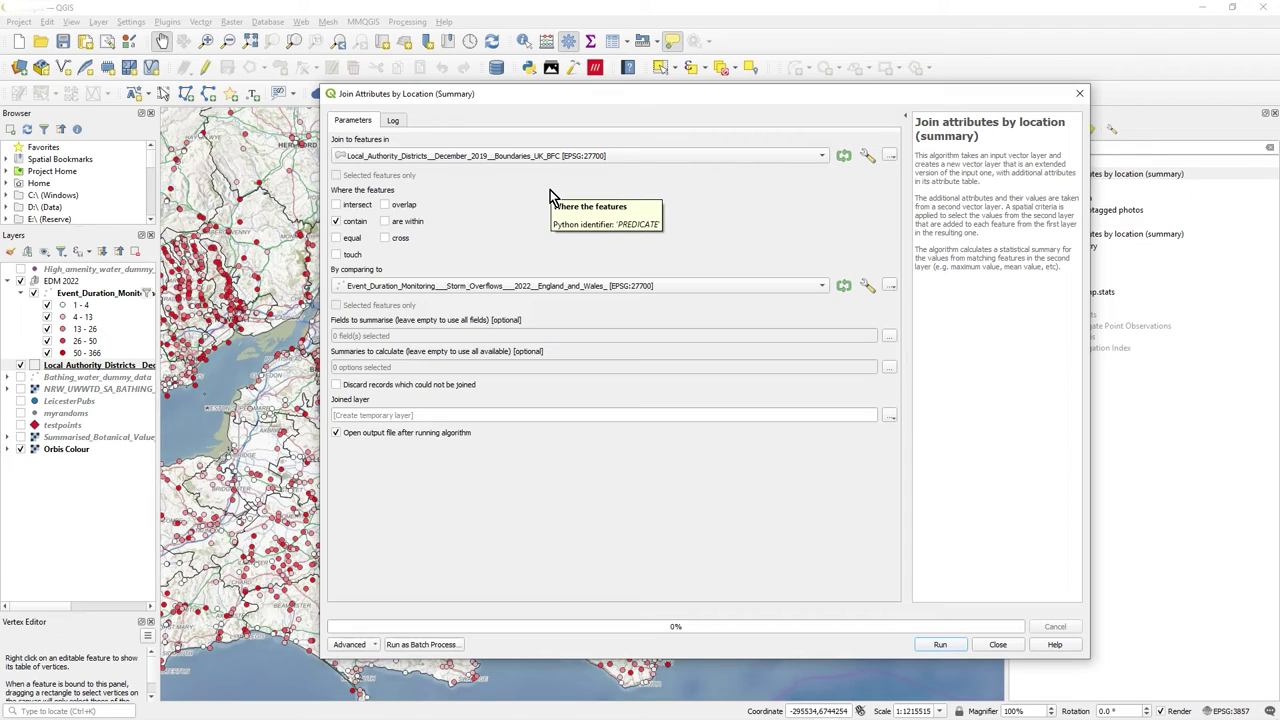
{"action": "left_click_drag", "start_coordinate": [655, 94], "coordinate": [631, 90]}
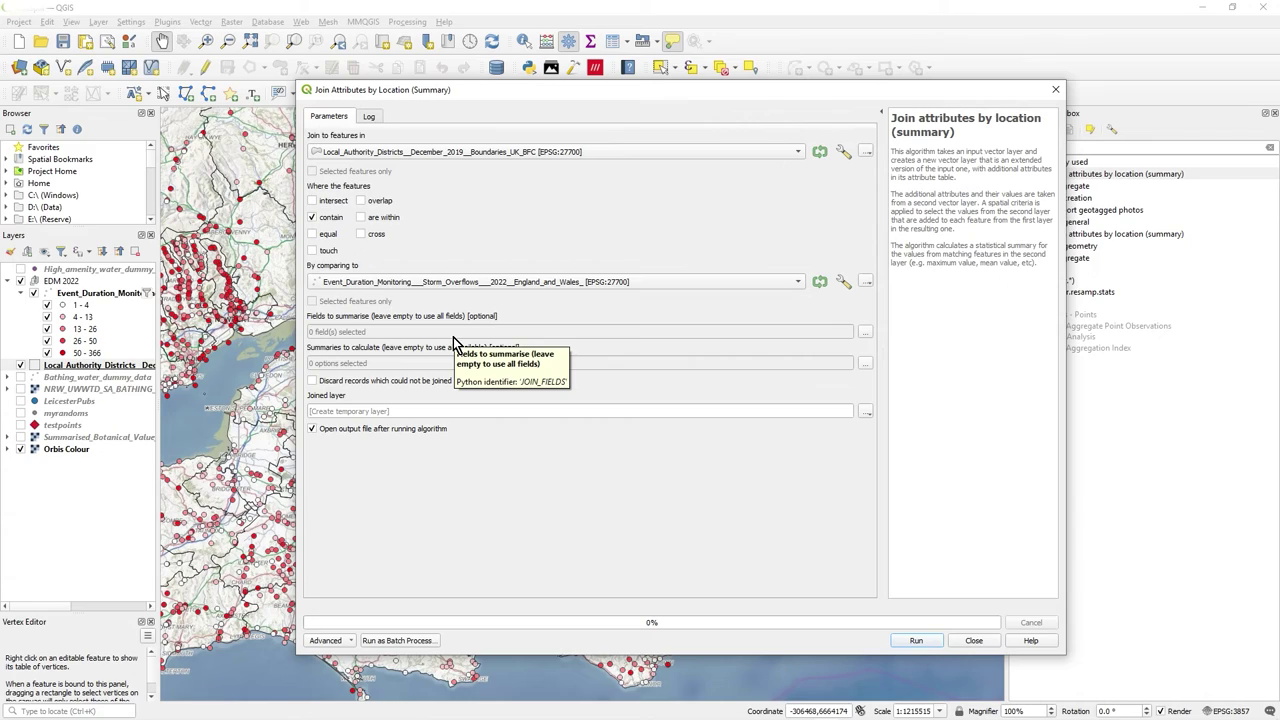
- In the input layer's advanced options, set a feature limit of 5 and choose invalid-geometry handling
{"action": "left_click", "coordinate": [842, 155]}
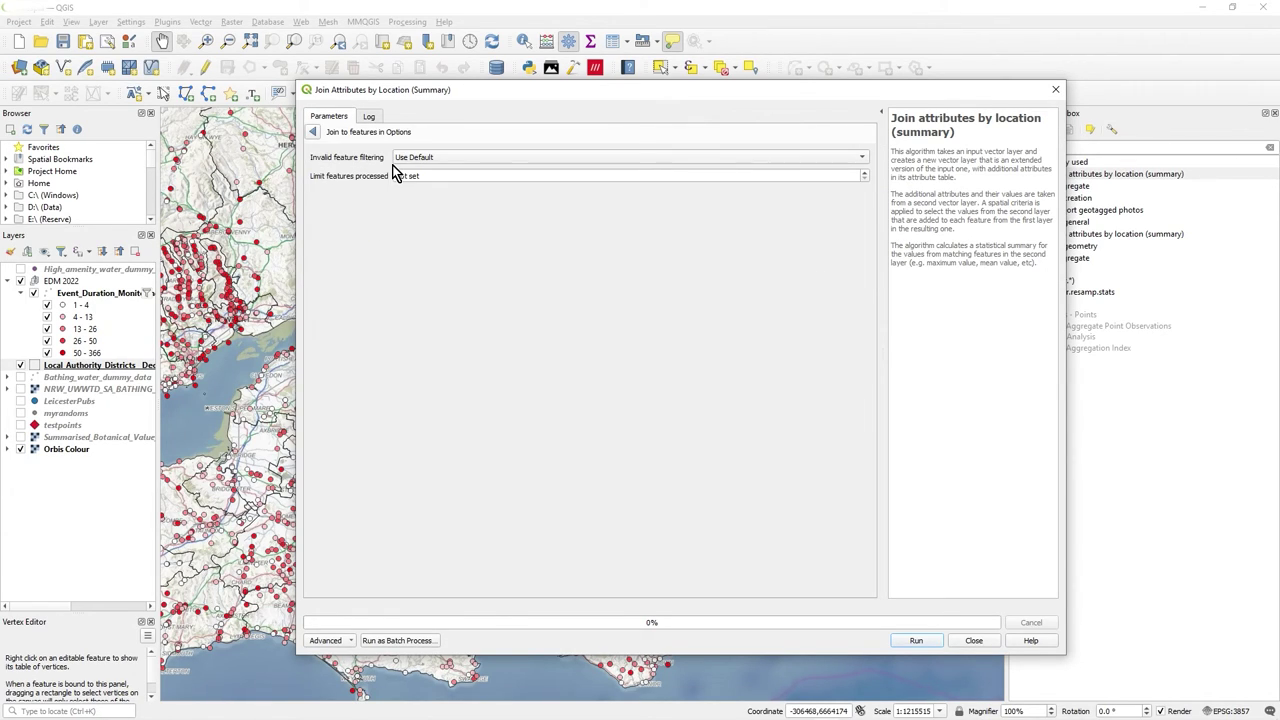
{"action": "left_click", "coordinate": [434, 176]}
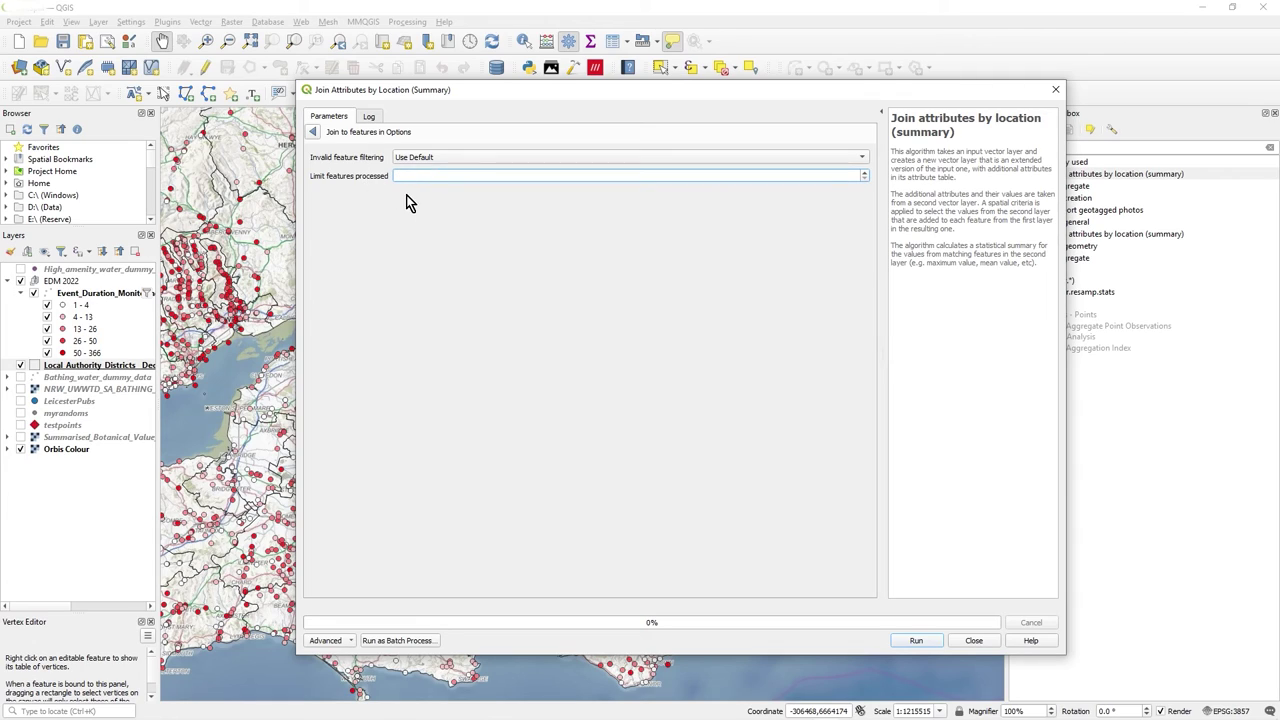
{"action": "type", "text": "5"}
{"action": "left_click", "coordinate": [412, 158]}
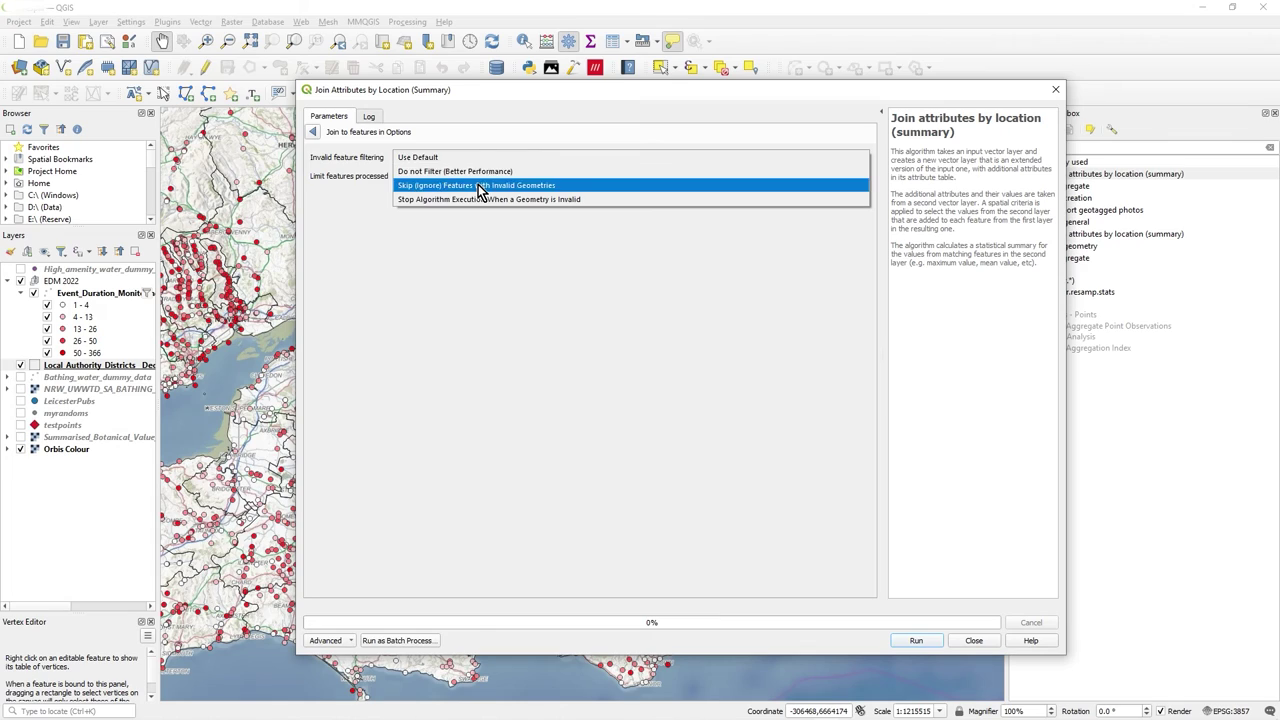
{"action": "left_click", "coordinate": [445, 274]}
{"action": "left_click", "coordinate": [313, 131]}
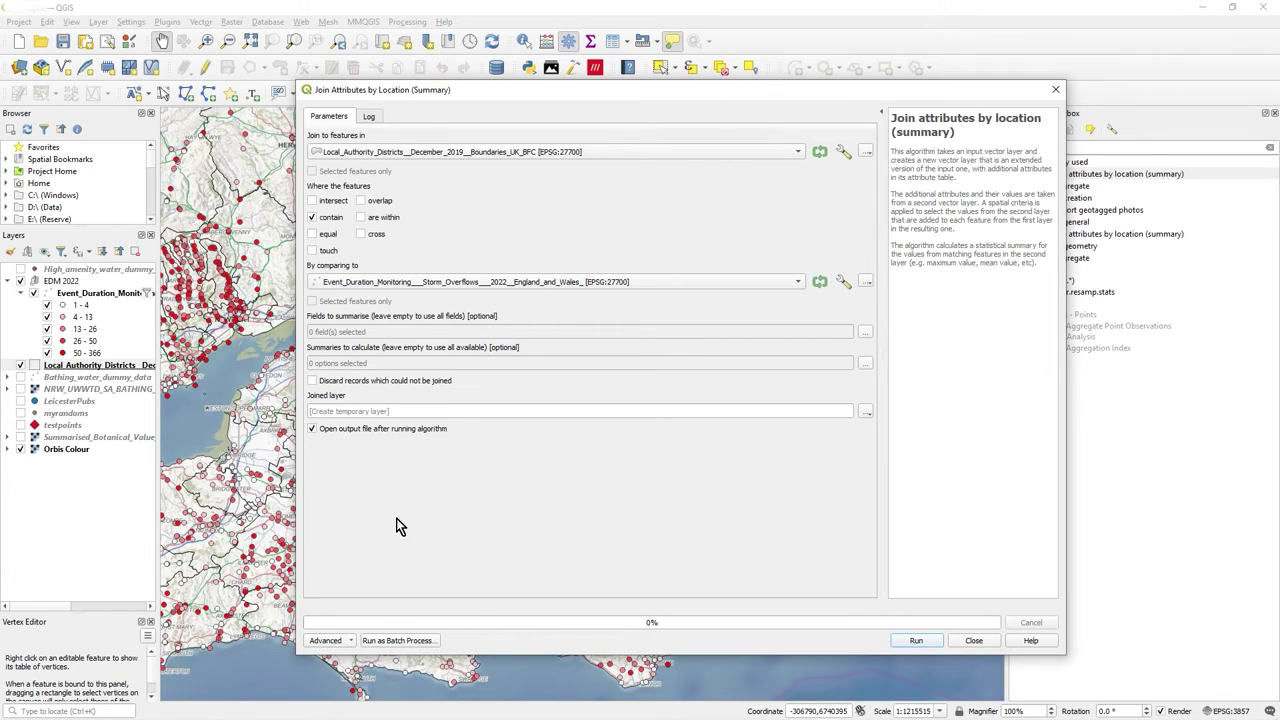
- Run the summary join to a temporary Joined layer and move the dialog off the map
{"action": "left_click", "coordinate": [320, 410]}
{"action": "left_click", "coordinate": [916, 641]}
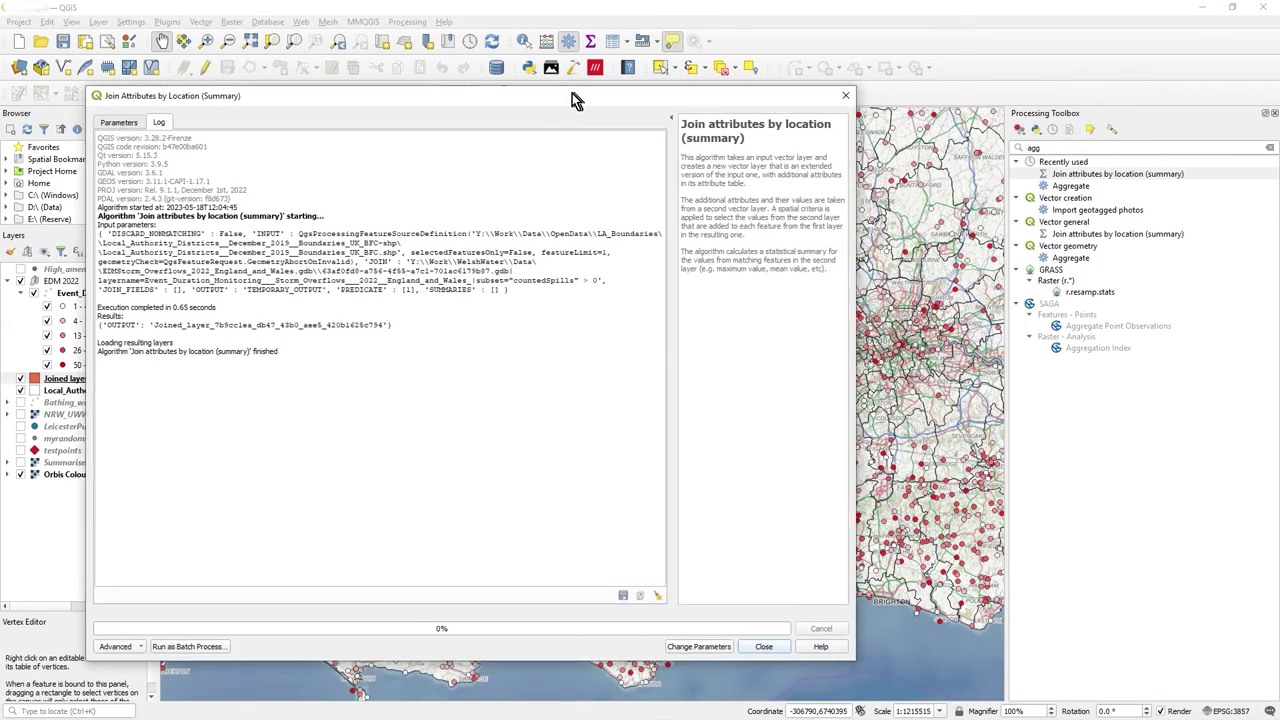
{"action": "left_click_drag", "start_coordinate": [575, 100], "coordinate": [790, 106]}
{"action": "left_click", "coordinate": [322, 136]}
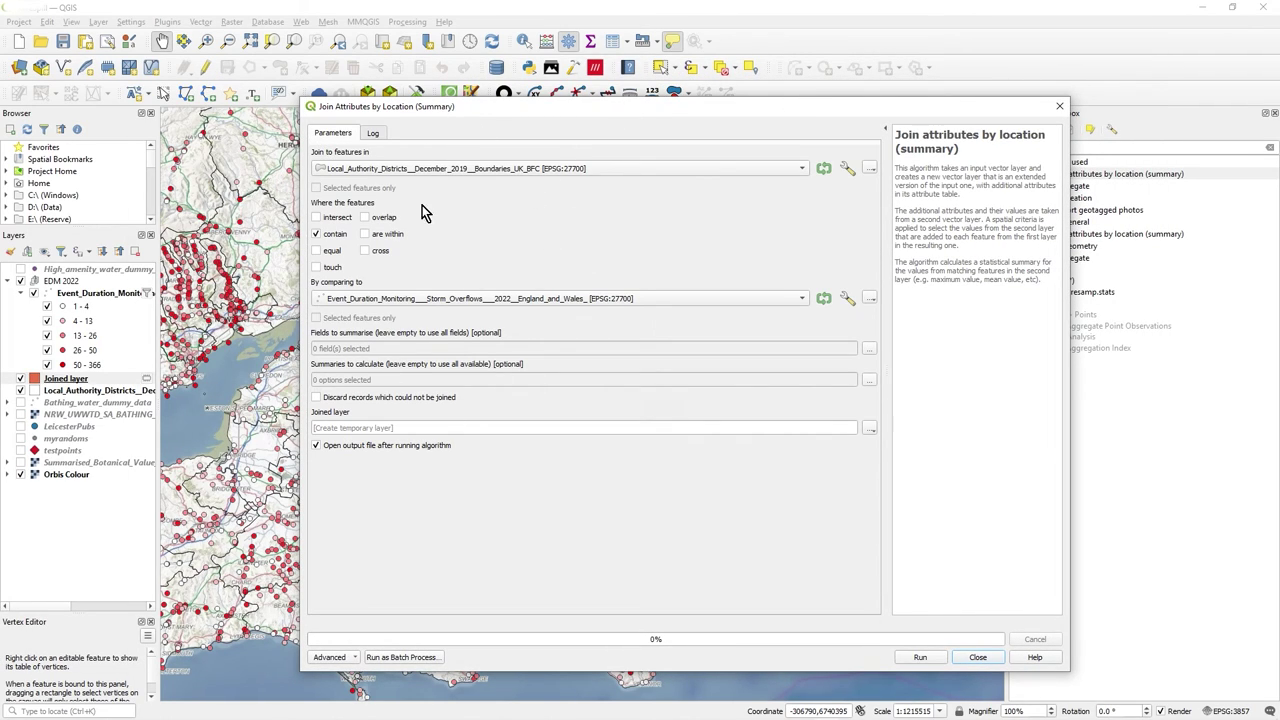
{"action": "left_click_drag", "start_coordinate": [716, 116], "coordinate": [0, 90]}
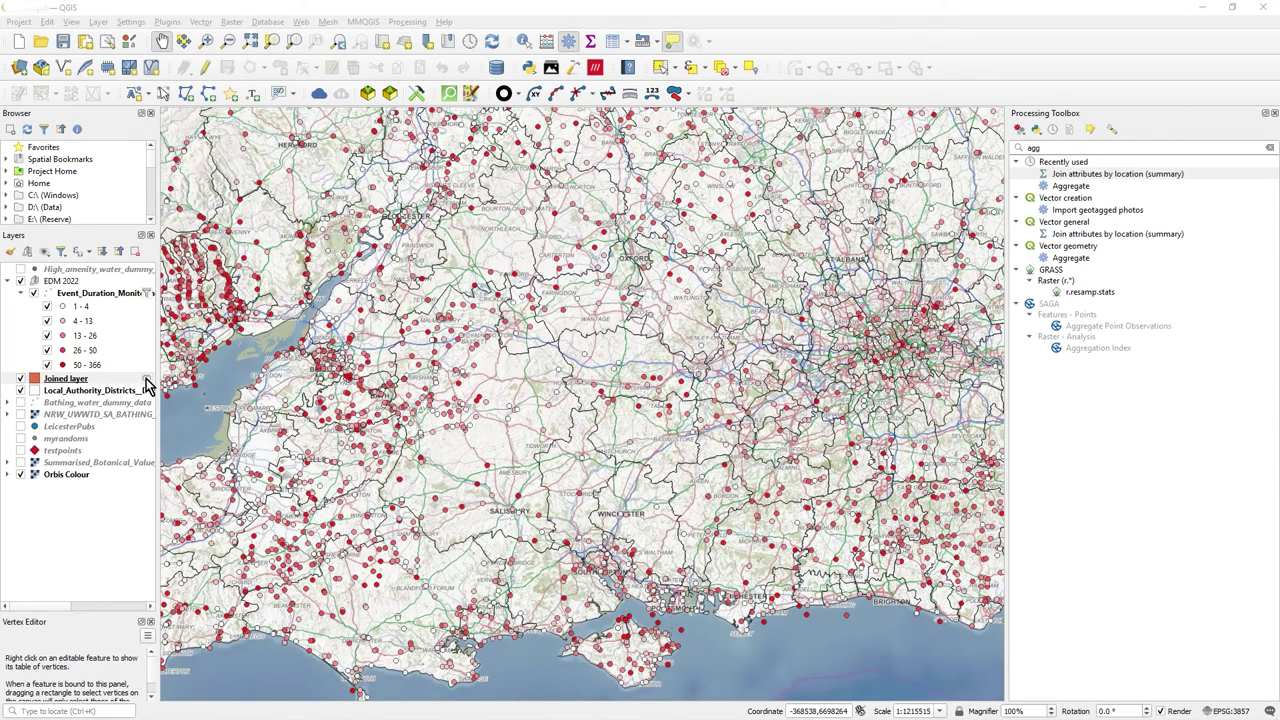
- Hide the EDM 2022 points and zoom the map to the Joined layer
{"action": "left_click", "coordinate": [28, 281]}
{"action": "scroll", "coordinate": [825, 413], "scroll_direction": "down", "scroll_amount": 1}
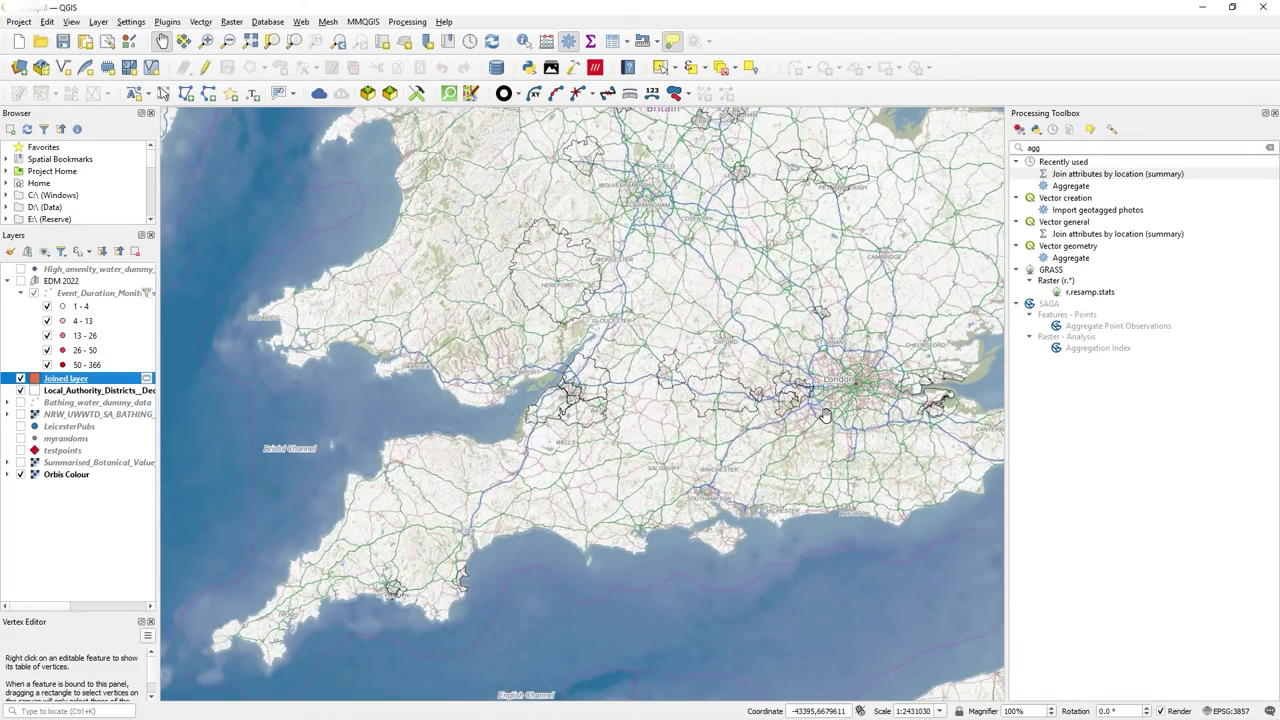
{"action": "left_click_drag", "start_coordinate": [825, 413], "coordinate": [680, 467]}
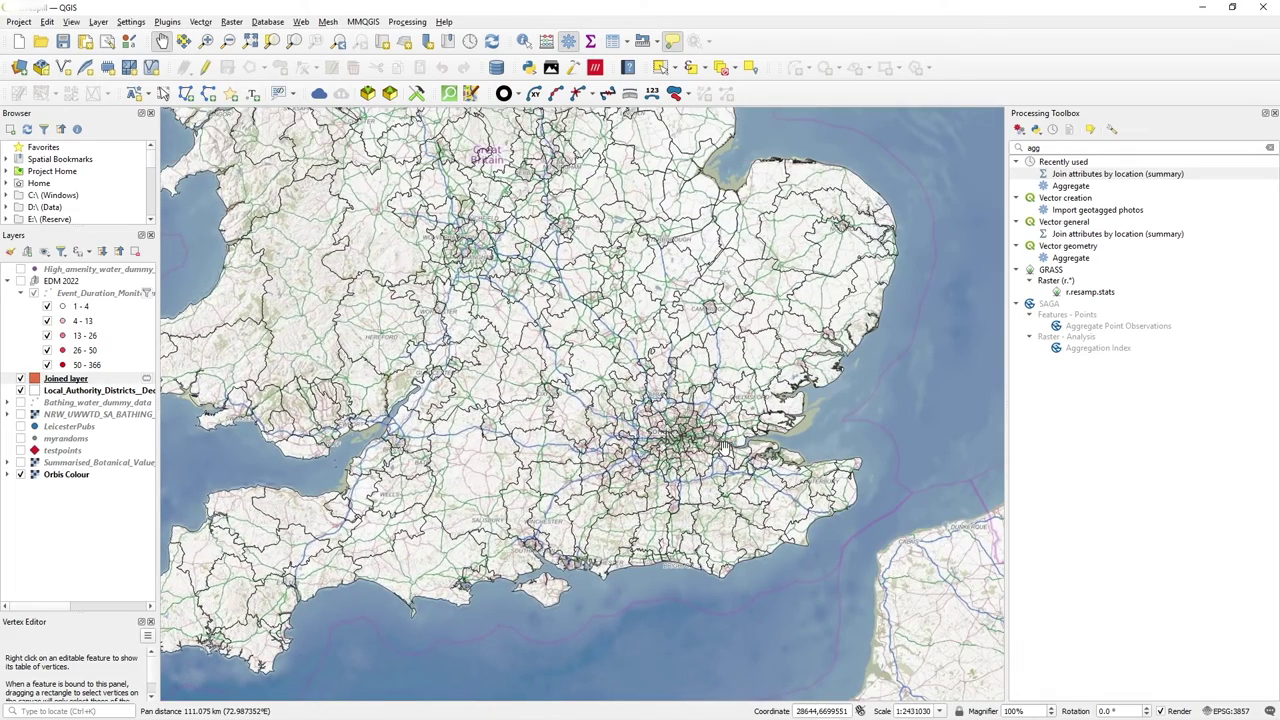
{"action": "scroll", "coordinate": [724, 446], "scroll_direction": "up", "scroll_amount": 1}
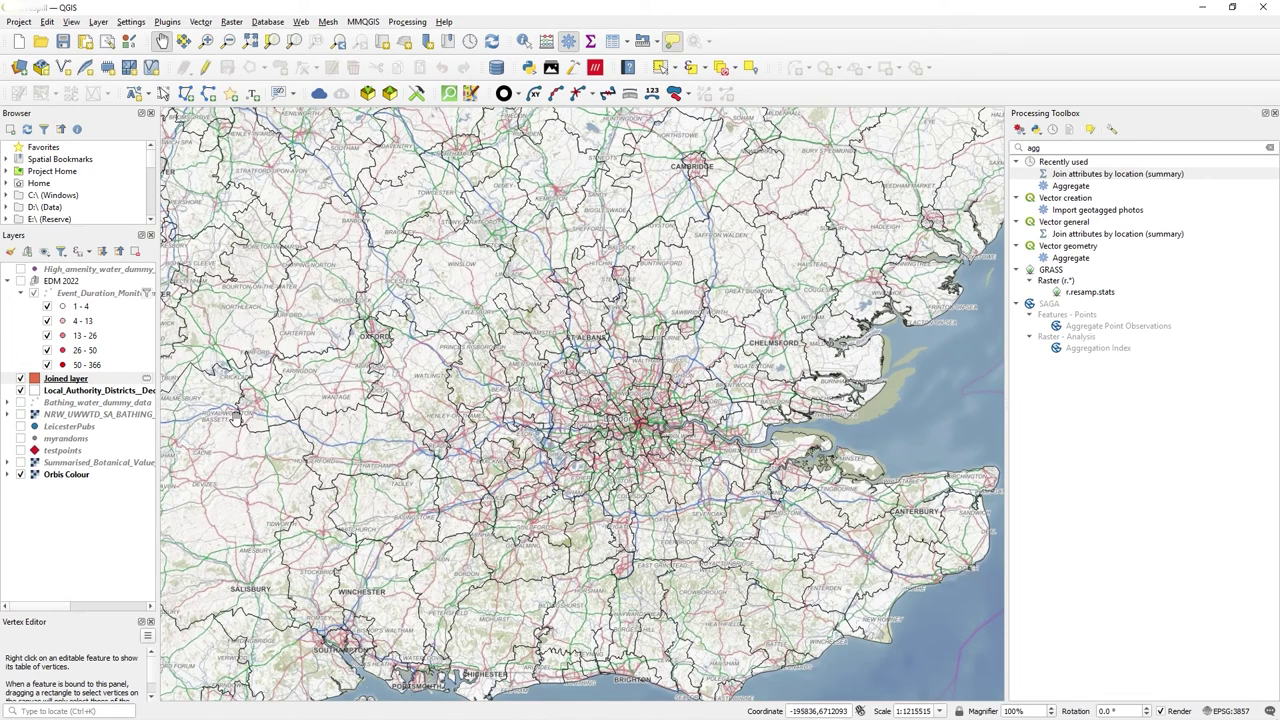
{"action": "right_click", "coordinate": [64, 380]}
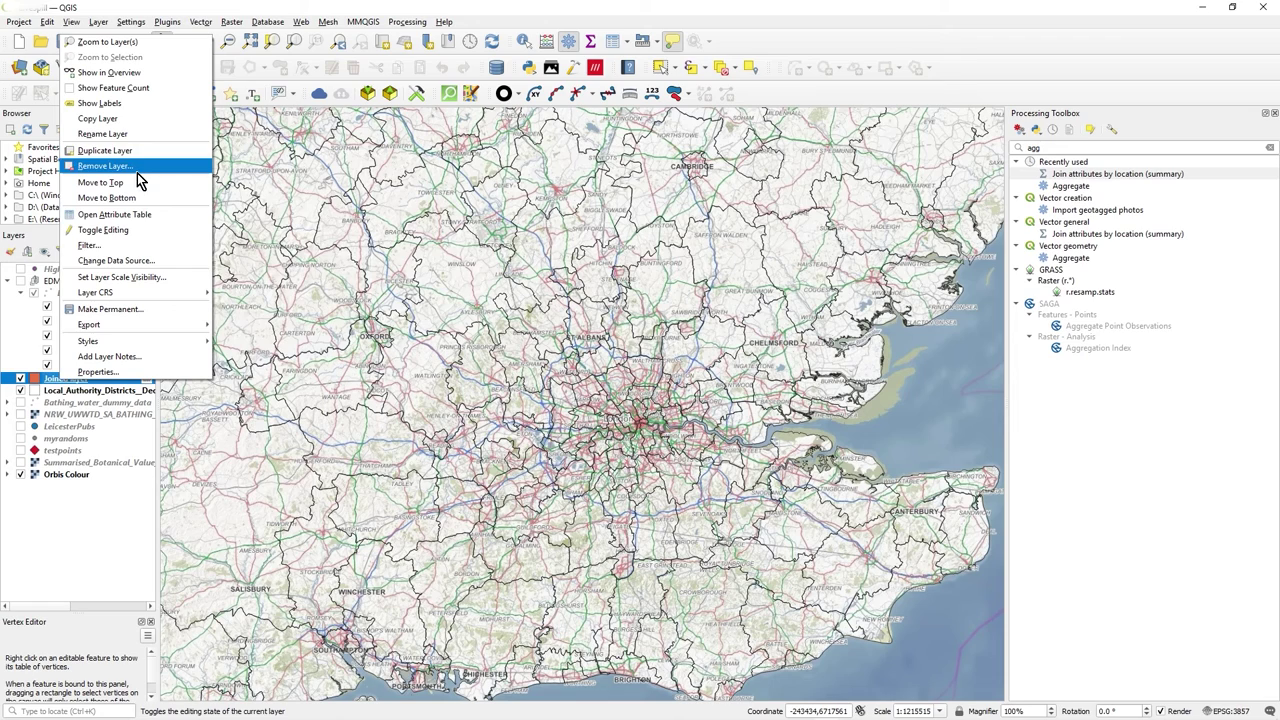
{"action": "left_click", "coordinate": [149, 41]}
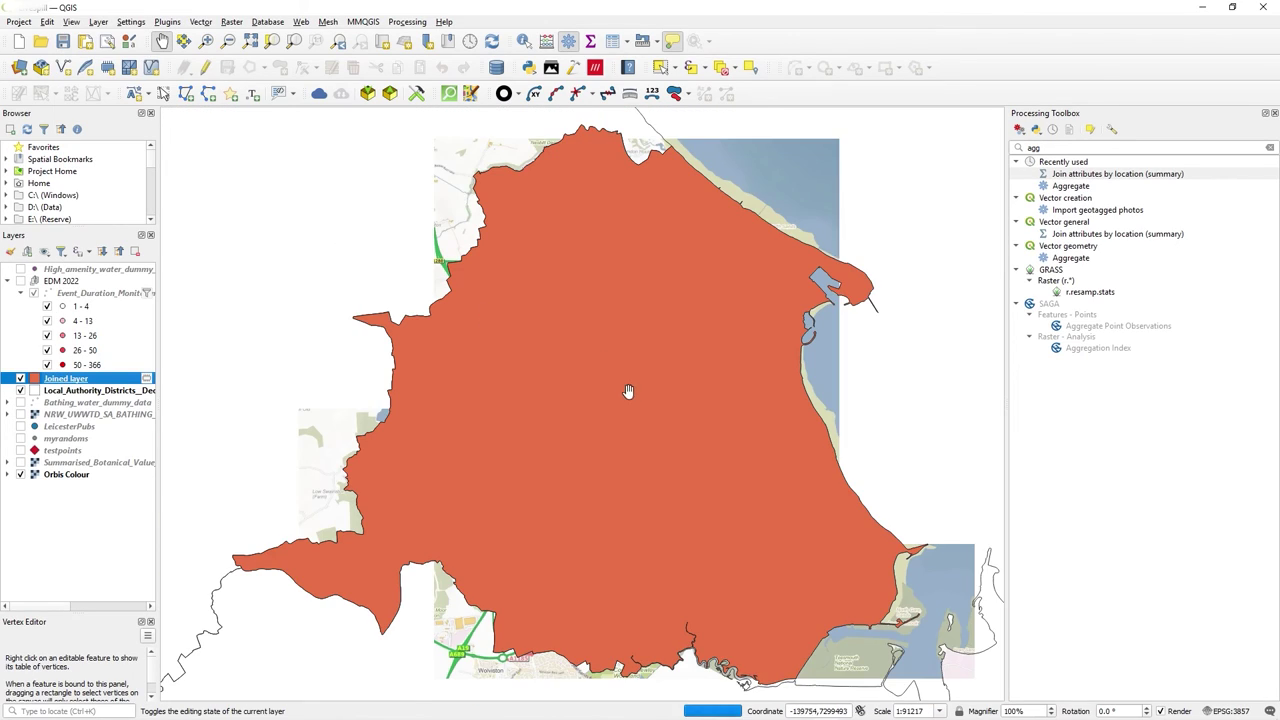
{"action": "scroll", "coordinate": [628, 391], "scroll_direction": "down", "scroll_amount": 2}
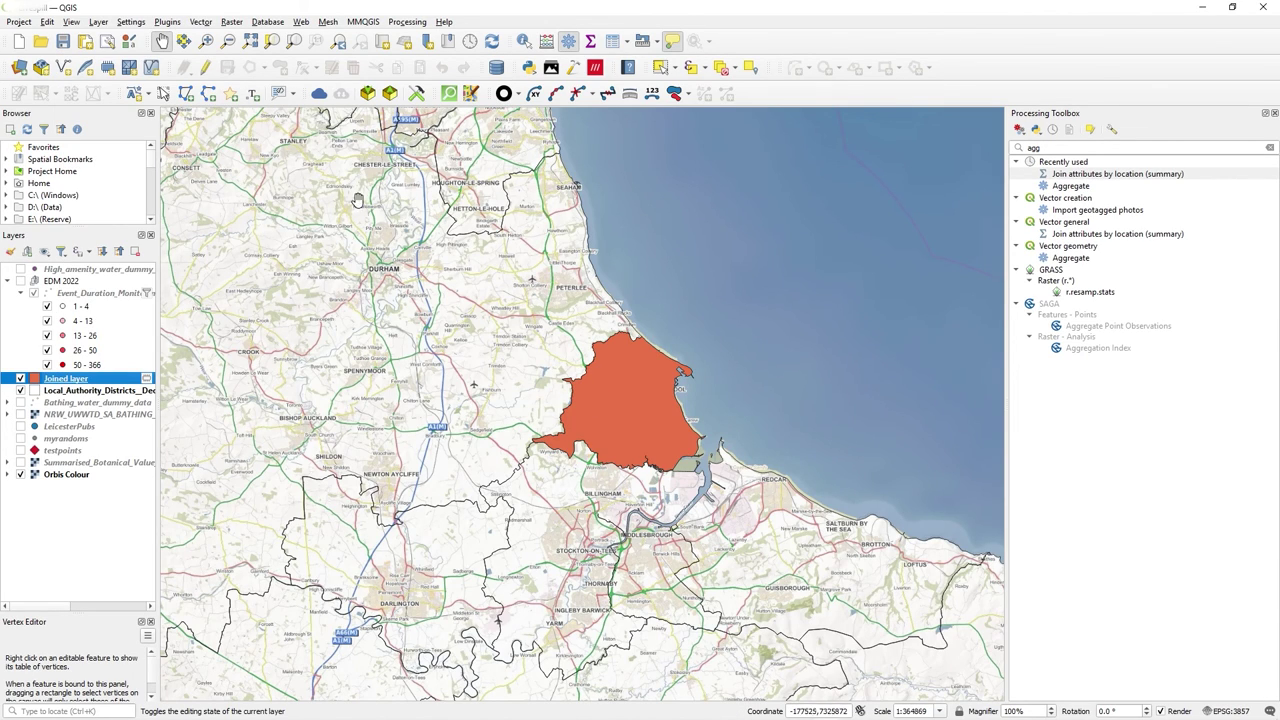
- Review the Hartlepool polygon's joined summary attributes, then close the results
{"action": "left_click", "coordinate": [522, 42]}
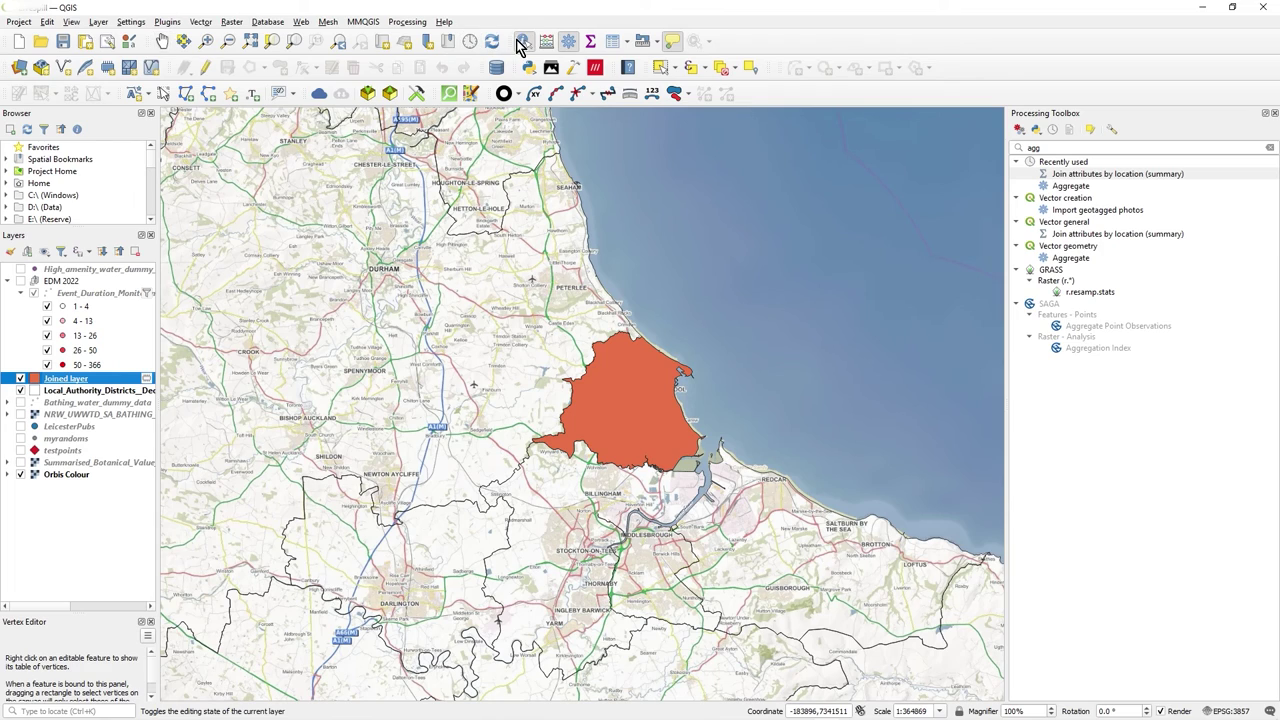
{"action": "left_click", "coordinate": [636, 409]}
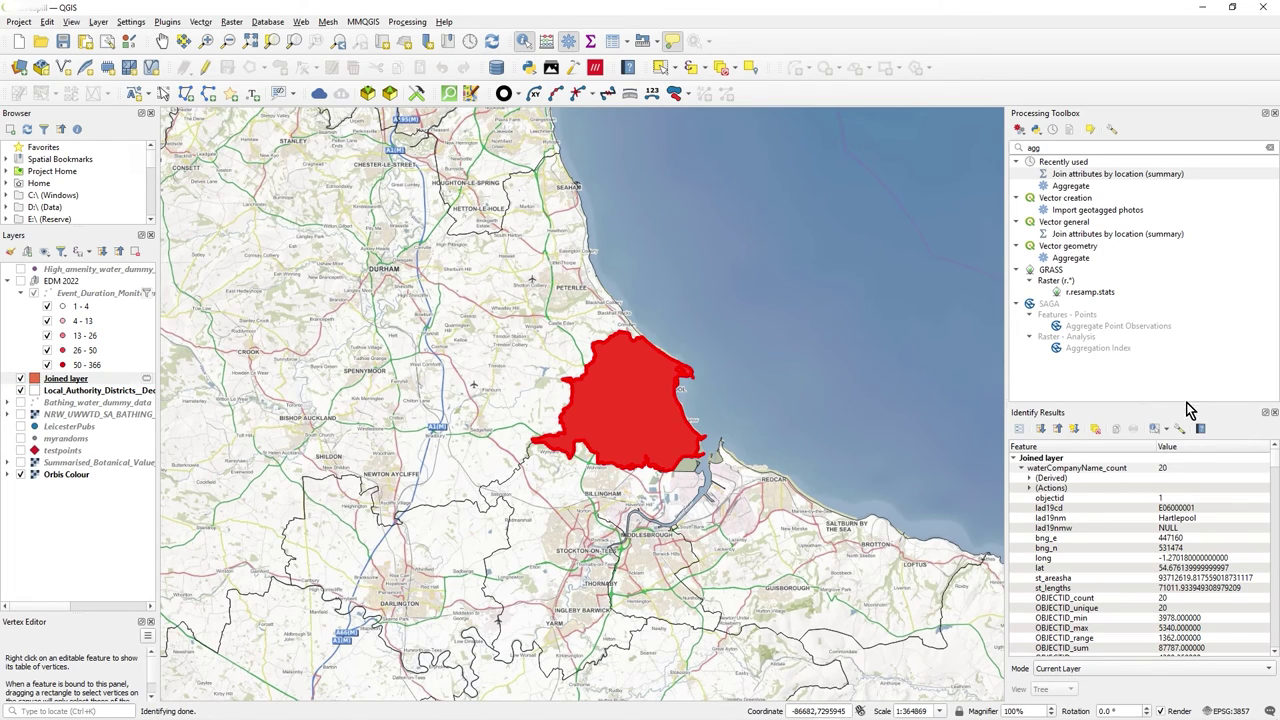
{"action": "left_click_drag", "start_coordinate": [1186, 406], "coordinate": [1157, 202]}
{"action": "scroll", "coordinate": [1123, 365], "scroll_direction": "down", "scroll_amount": 9}
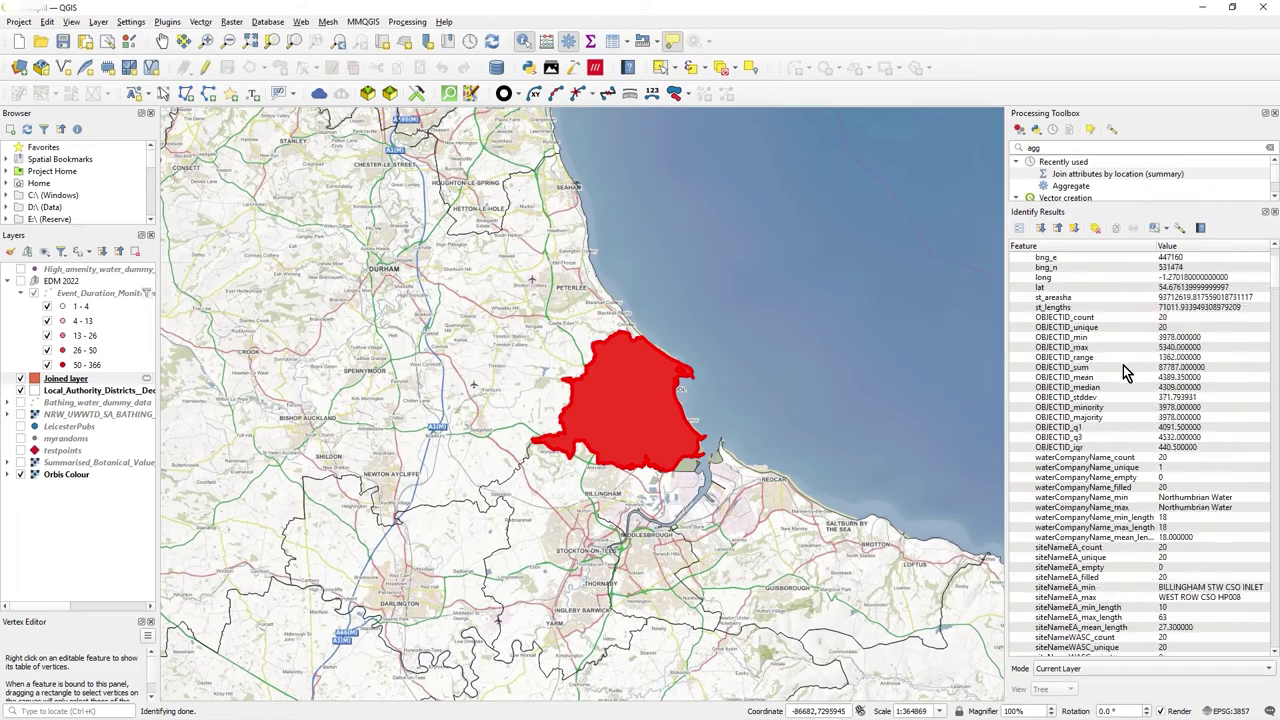
{"action": "left_click_drag", "start_coordinate": [1270, 310], "coordinate": [1275, 250]}
{"action": "scroll", "coordinate": [1137, 455], "scroll_direction": "down", "scroll_amount": 5}
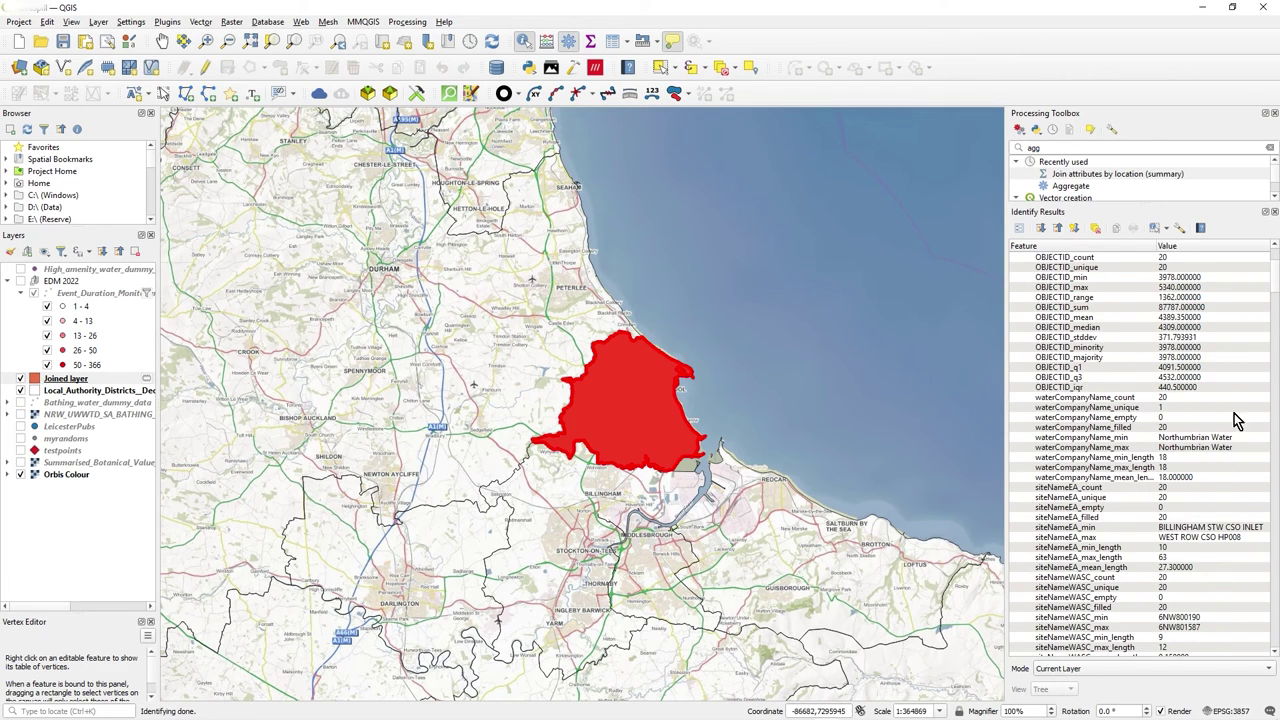
{"action": "left_click", "coordinate": [1274, 213]}
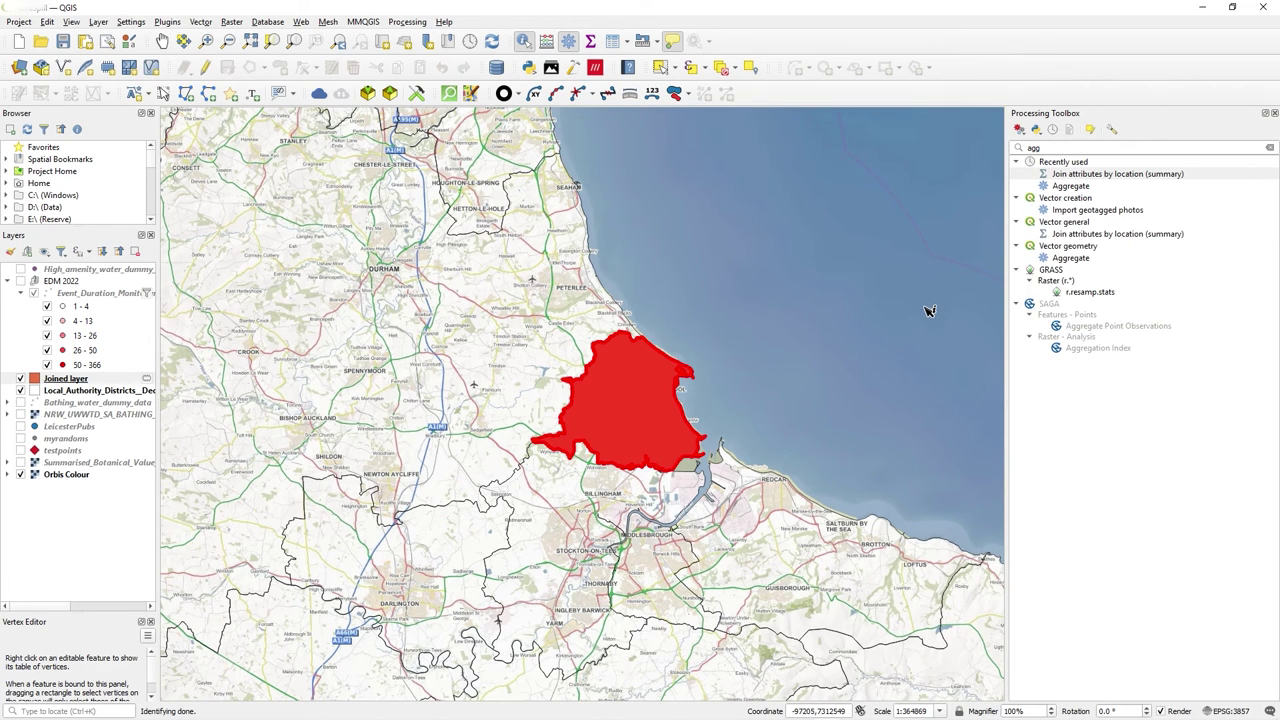
- Remove the Joined layer from the project
{"action": "right_click", "coordinate": [78, 382]}
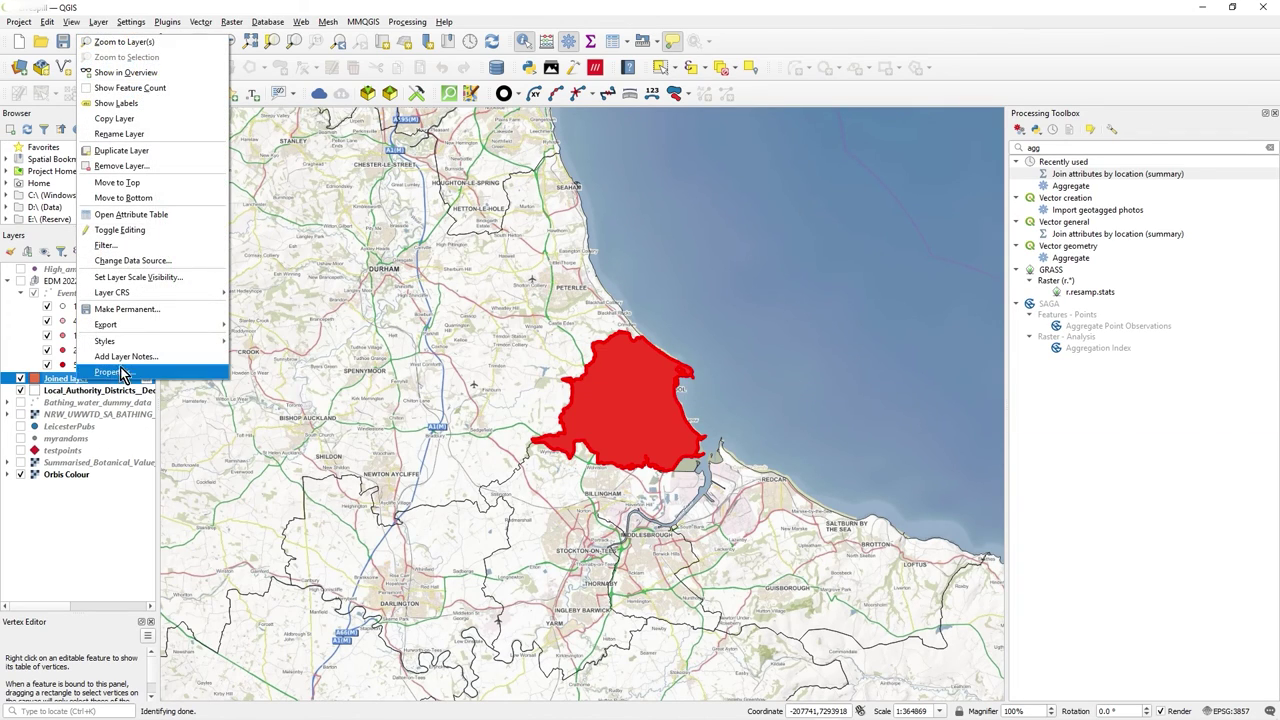
{"action": "left_click", "coordinate": [140, 168]}
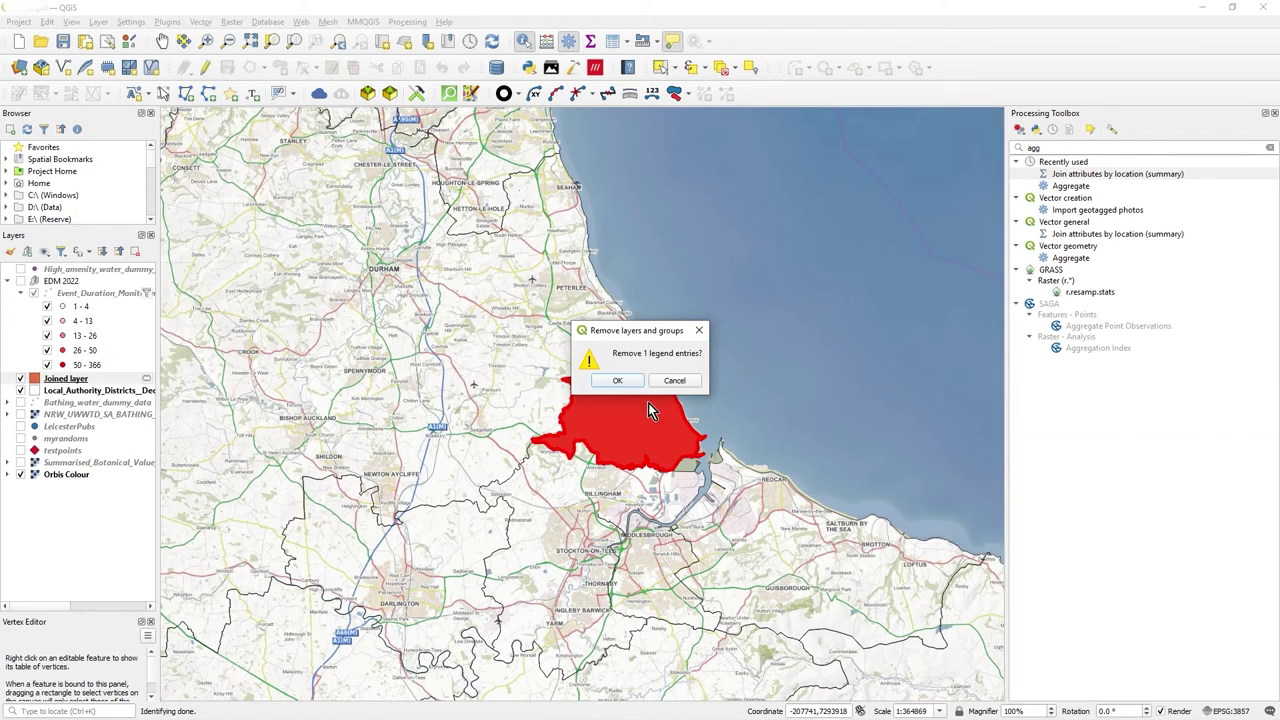
{"action": "left_click", "coordinate": [622, 382]}
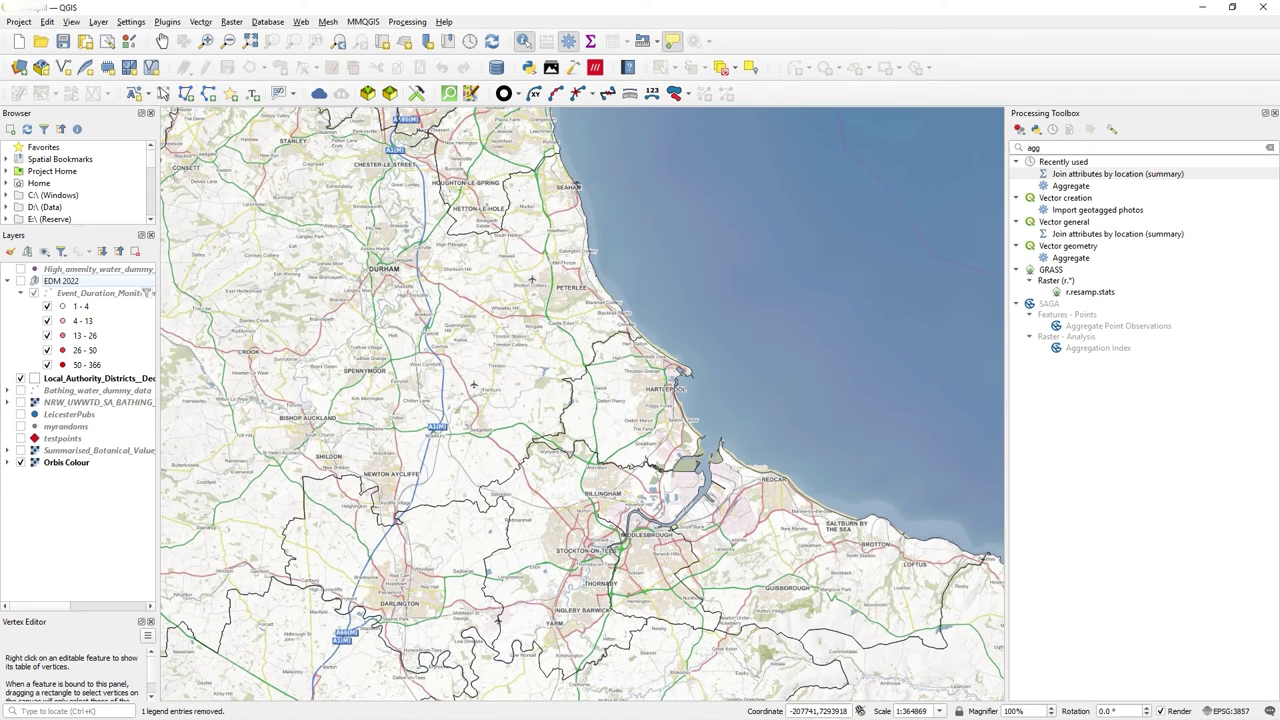
- Reopen the summary join and tick only countedSpills, with count and sum as its summaries
{"action": "double_click", "coordinate": [1117, 173]}
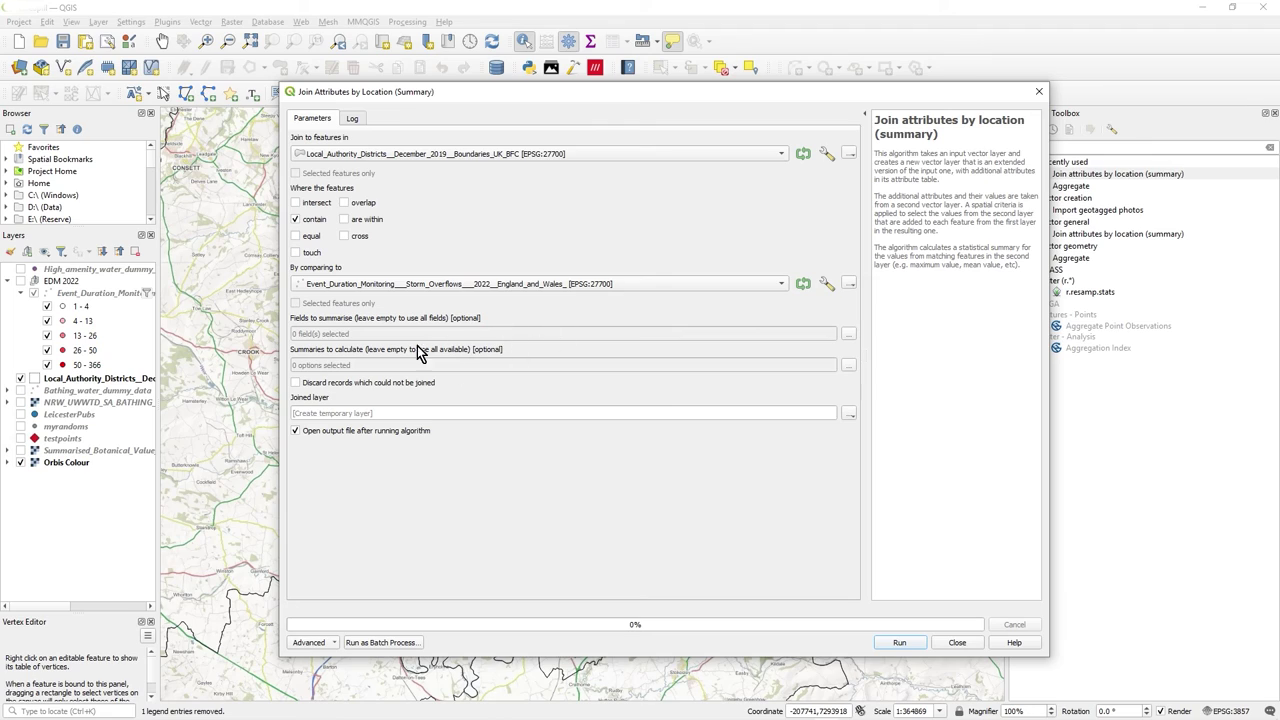
{"action": "left_click", "coordinate": [849, 334]}
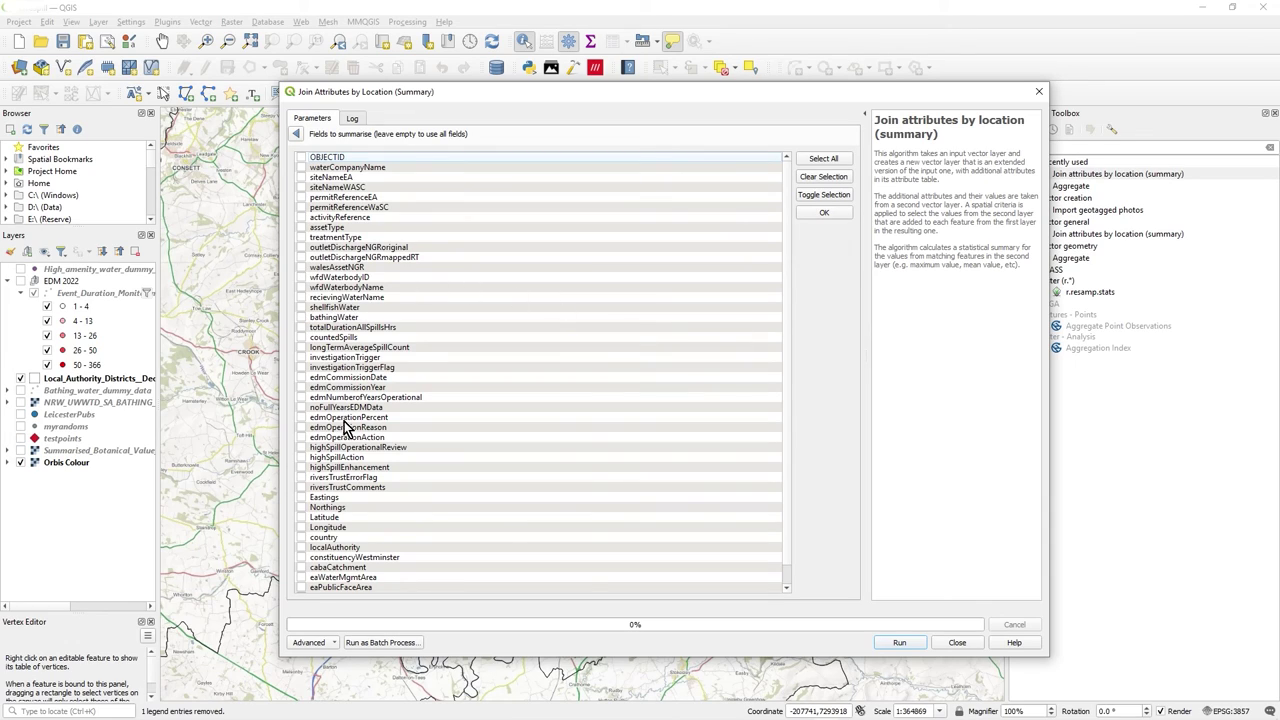
{"action": "left_click", "coordinate": [301, 338]}
{"action": "left_click", "coordinate": [296, 135]}
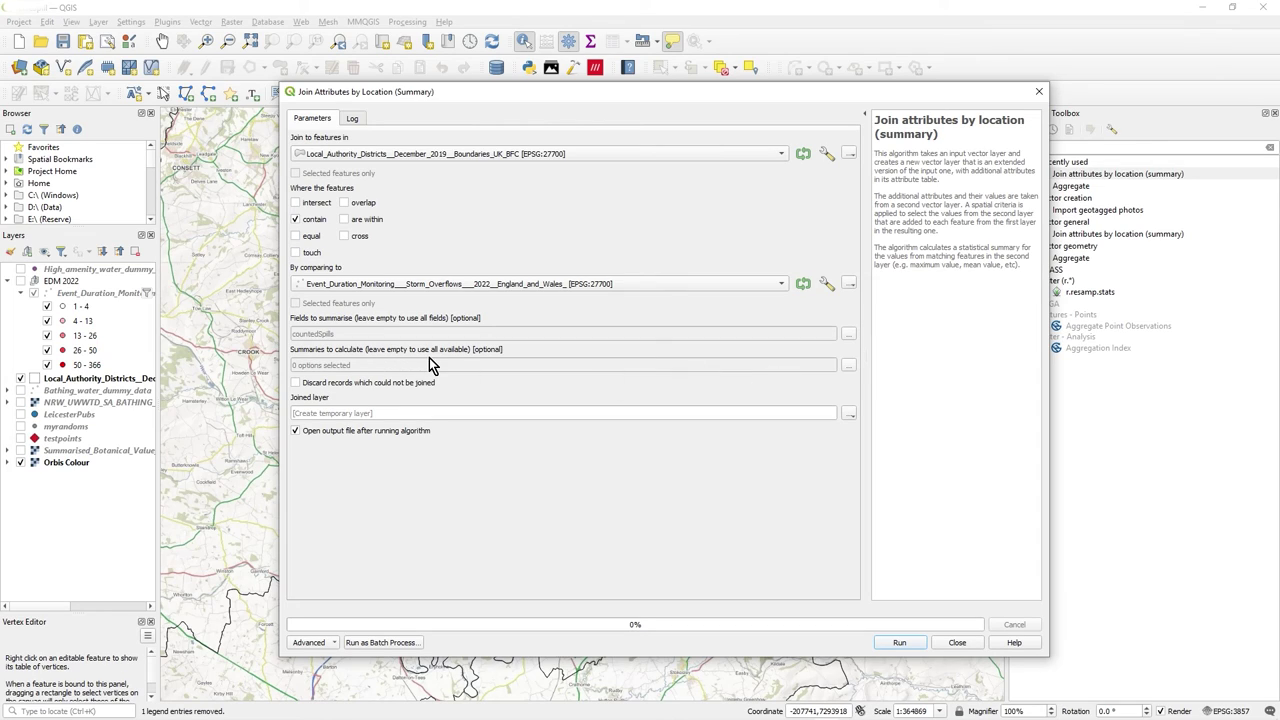
{"action": "left_click", "coordinate": [848, 366]}
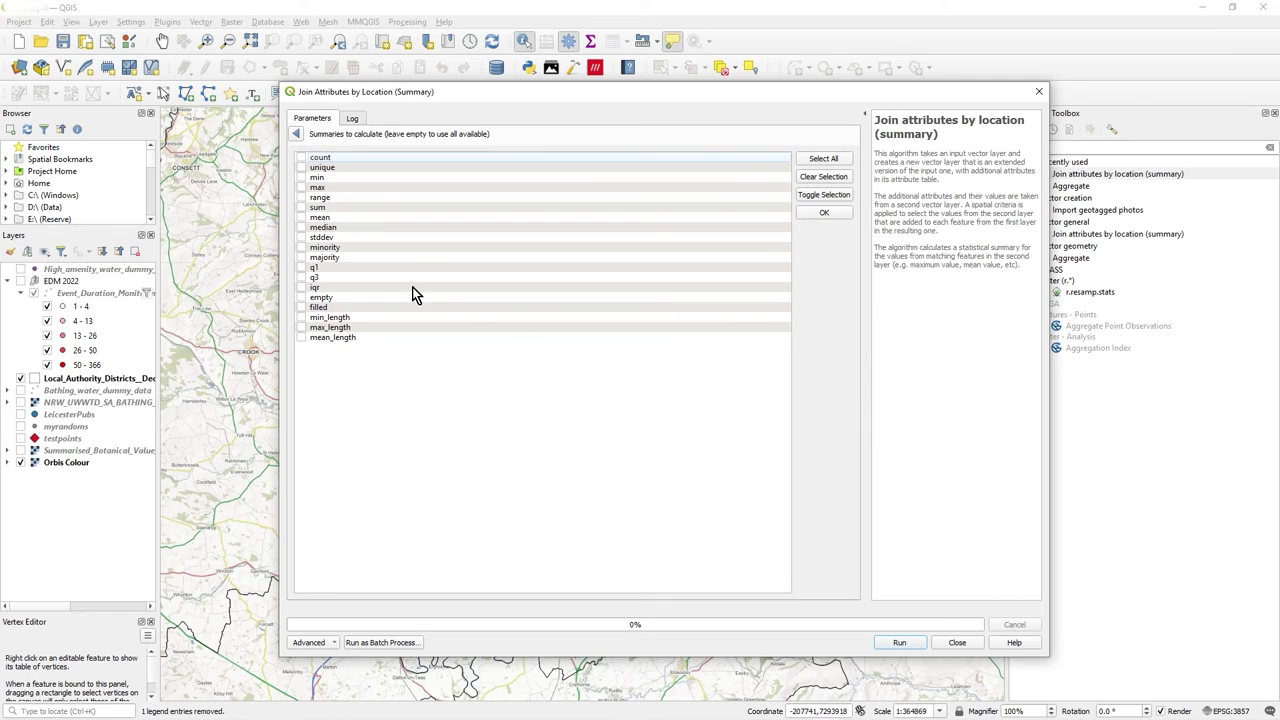
{"action": "left_click", "coordinate": [302, 208]}
{"action": "left_click", "coordinate": [303, 160]}
{"action": "left_click", "coordinate": [297, 135]}
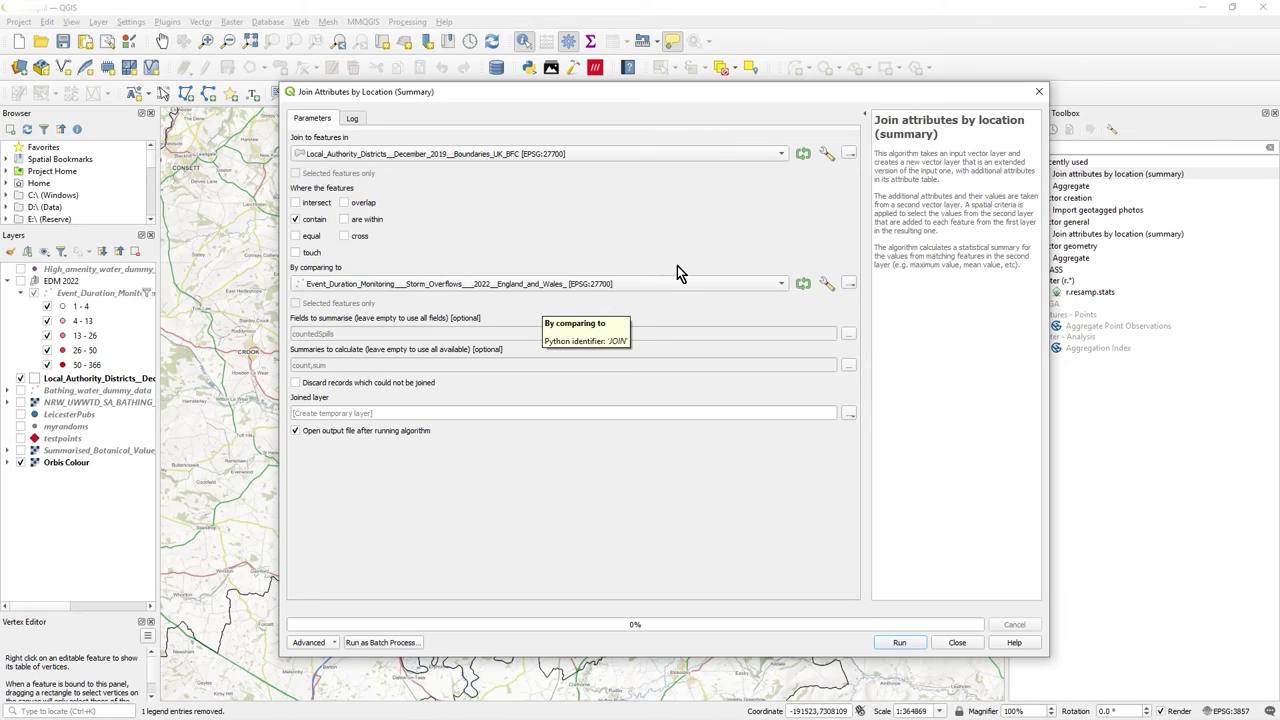
- Run the revised join with output saved to d:\temp\answer1.shp
{"action": "left_click", "coordinate": [826, 154]}
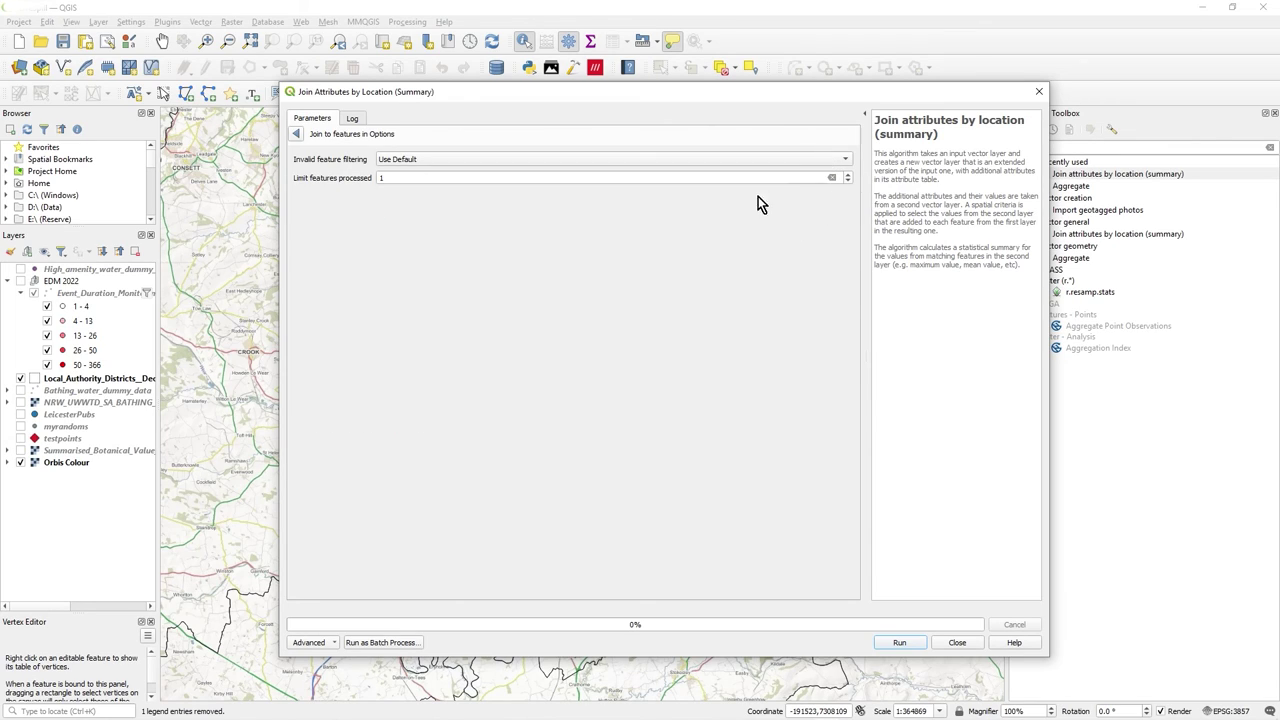
{"action": "left_click", "coordinate": [297, 134]}
{"action": "left_click", "coordinate": [347, 413]}
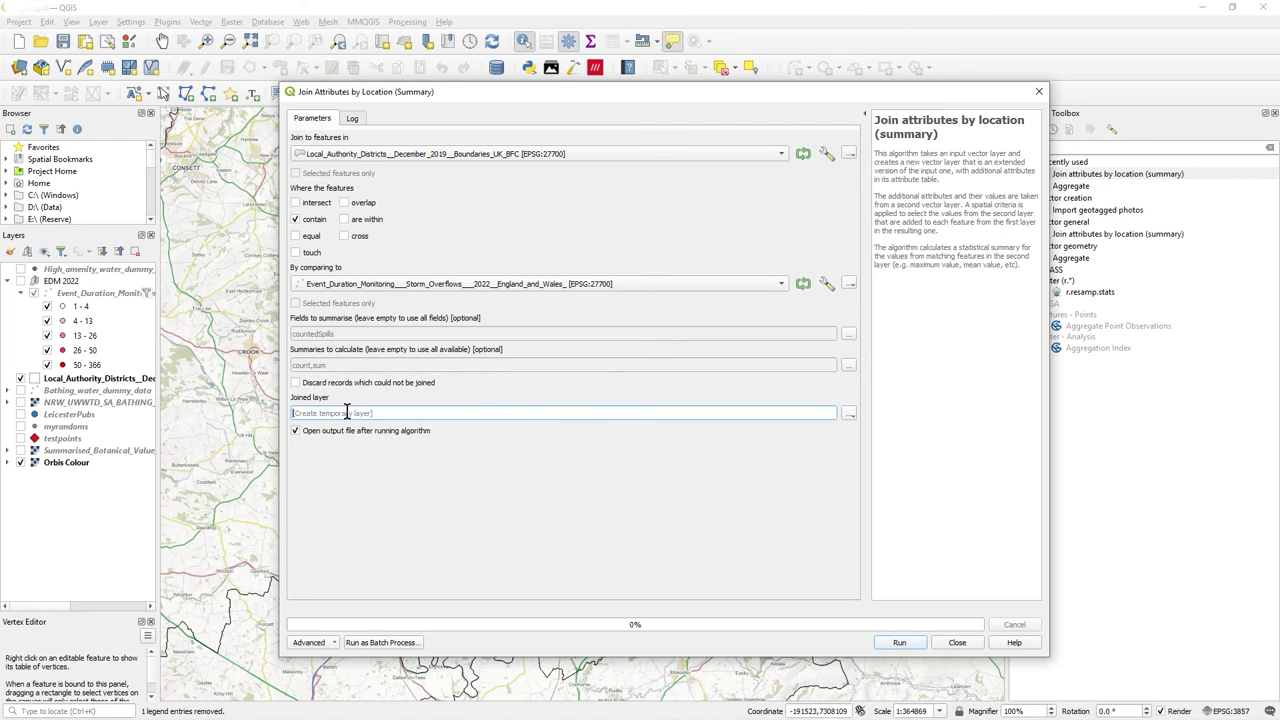
{"action": "type", "text": "d:\\temp\\answer1.shp"}
{"action": "left_click", "coordinate": [899, 644]}
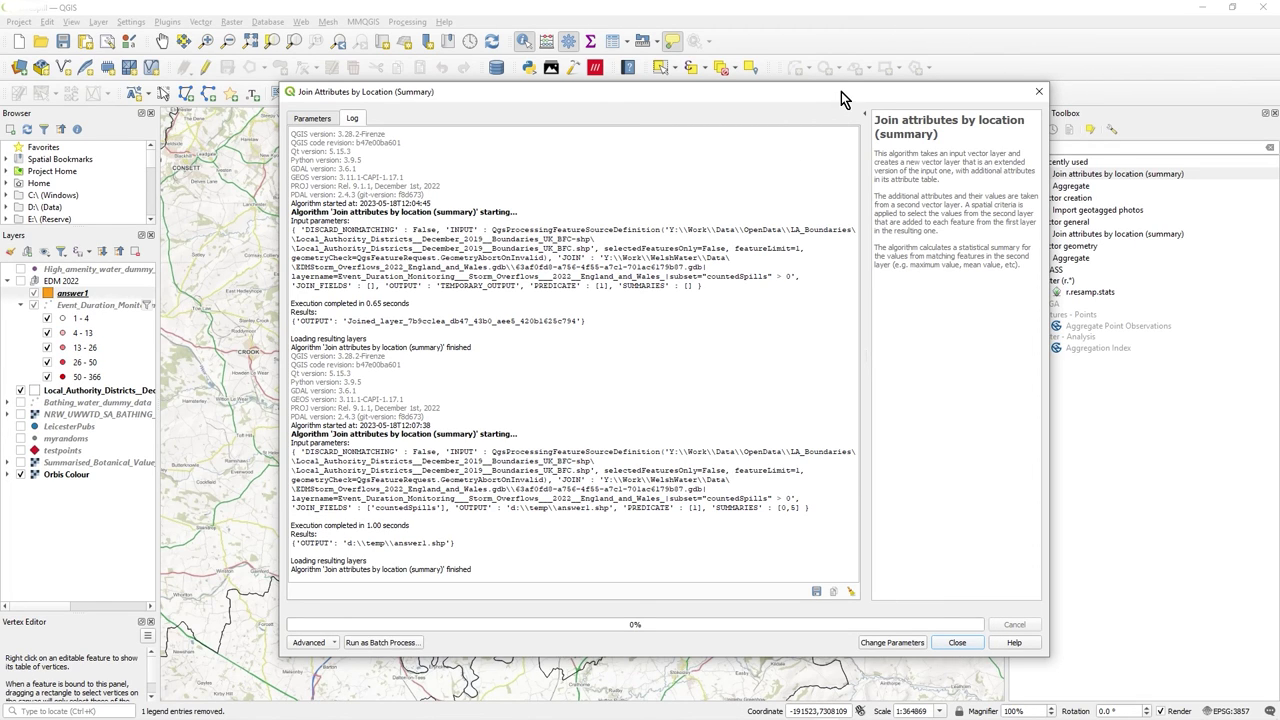
- Zoom the map to the new answer1 layer
{"action": "left_click_drag", "start_coordinate": [841, 91], "coordinate": [0, 91]}
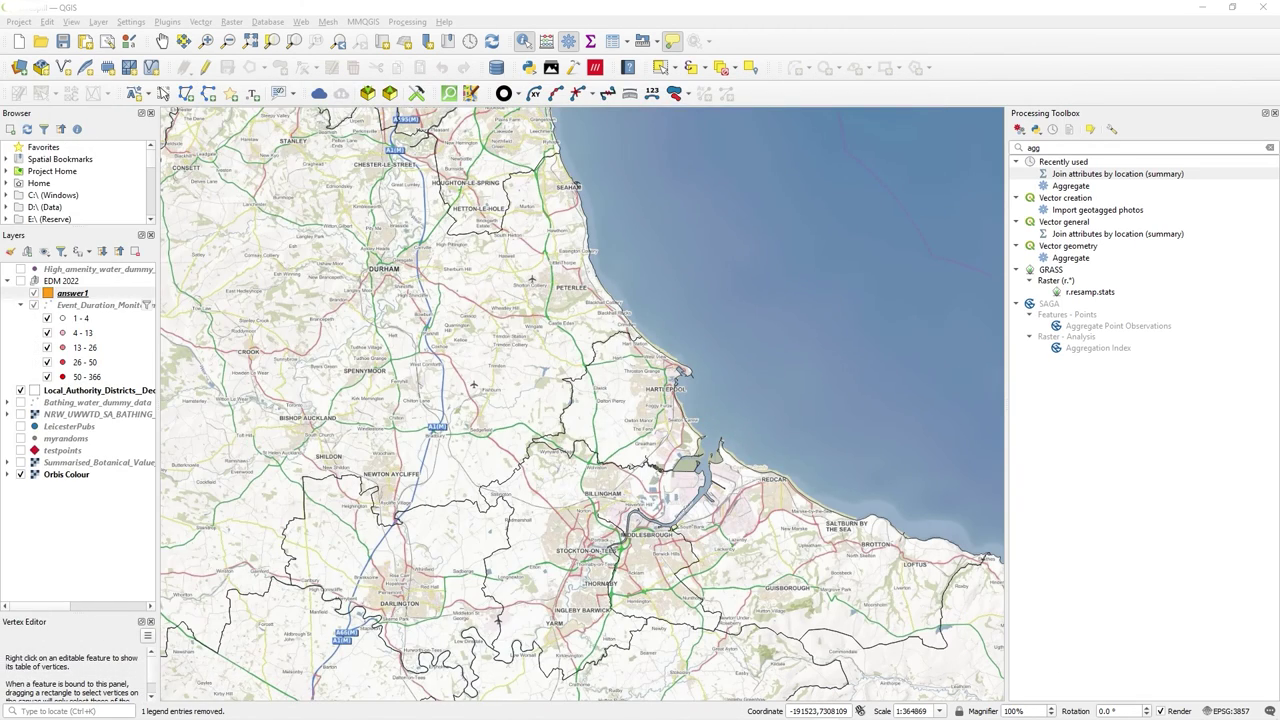
{"action": "left_click", "coordinate": [62, 296]}
{"action": "right_click", "coordinate": [62, 298]}
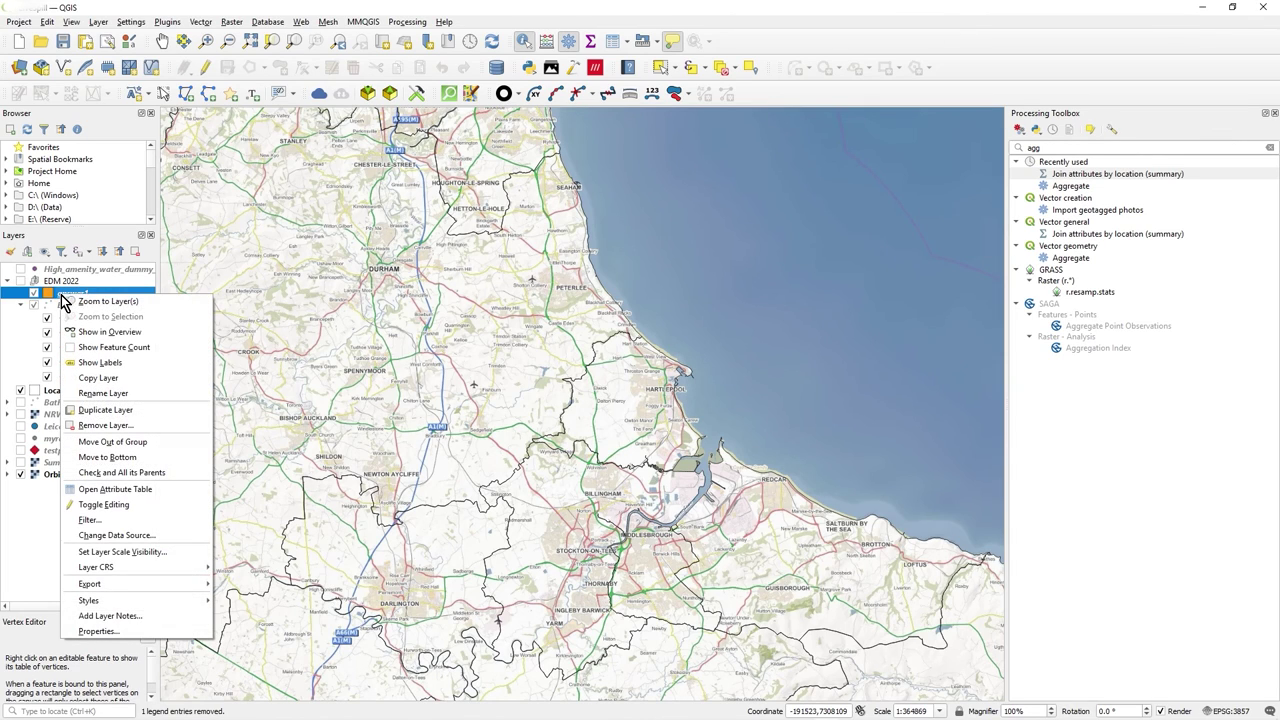
{"action": "left_click", "coordinate": [96, 304]}
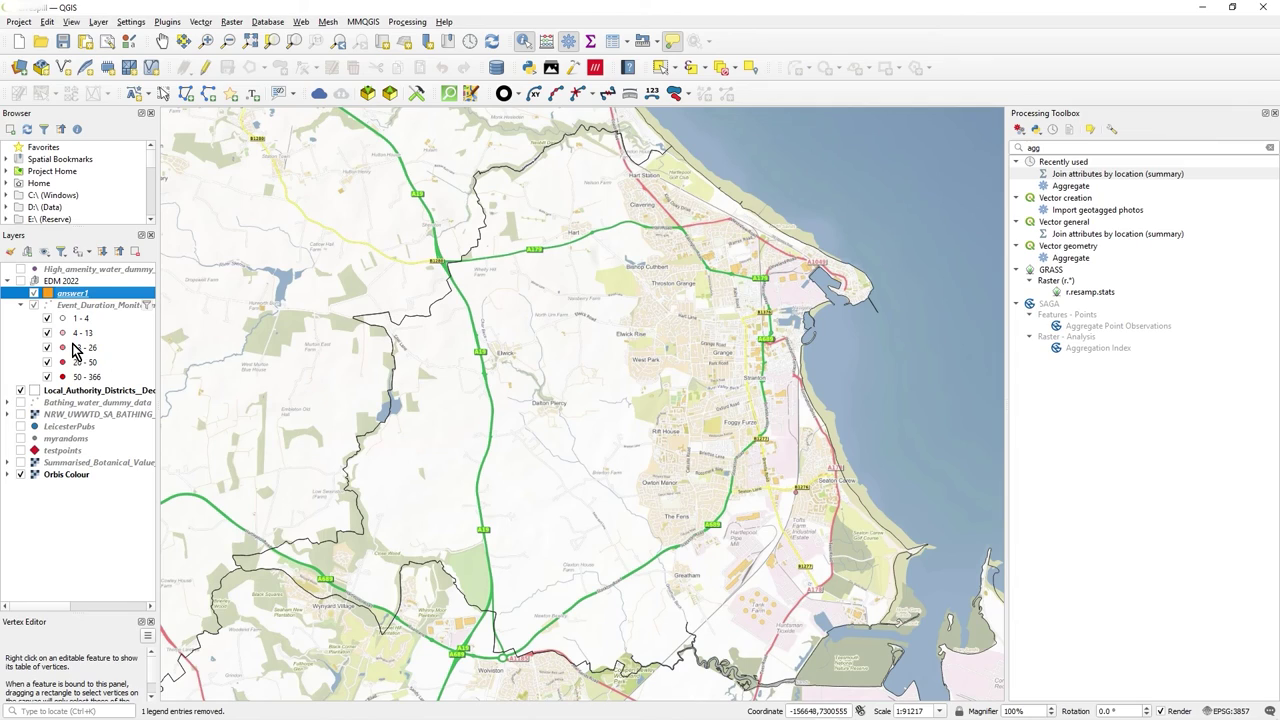
{"action": "left_click", "coordinate": [34, 305]}
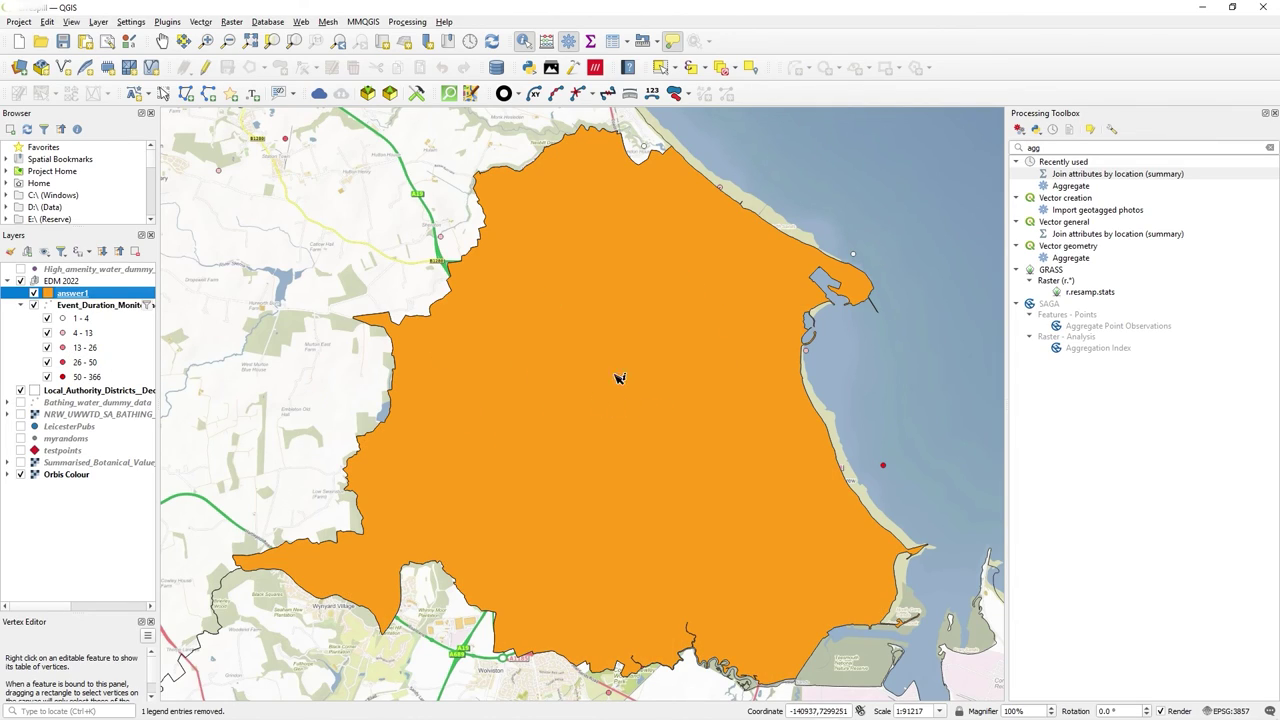
{"action": "left_click", "coordinate": [610, 408]}
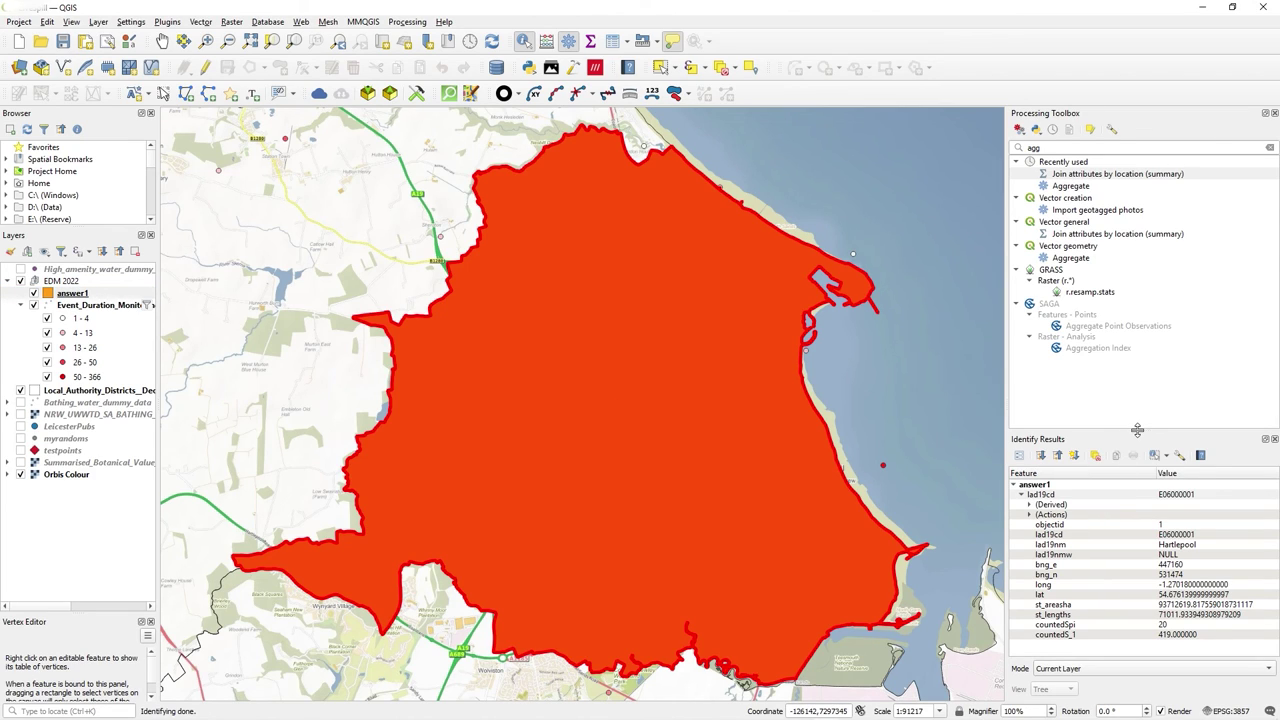
{"action": "left_click_drag", "start_coordinate": [1138, 431], "coordinate": [1160, 272]}
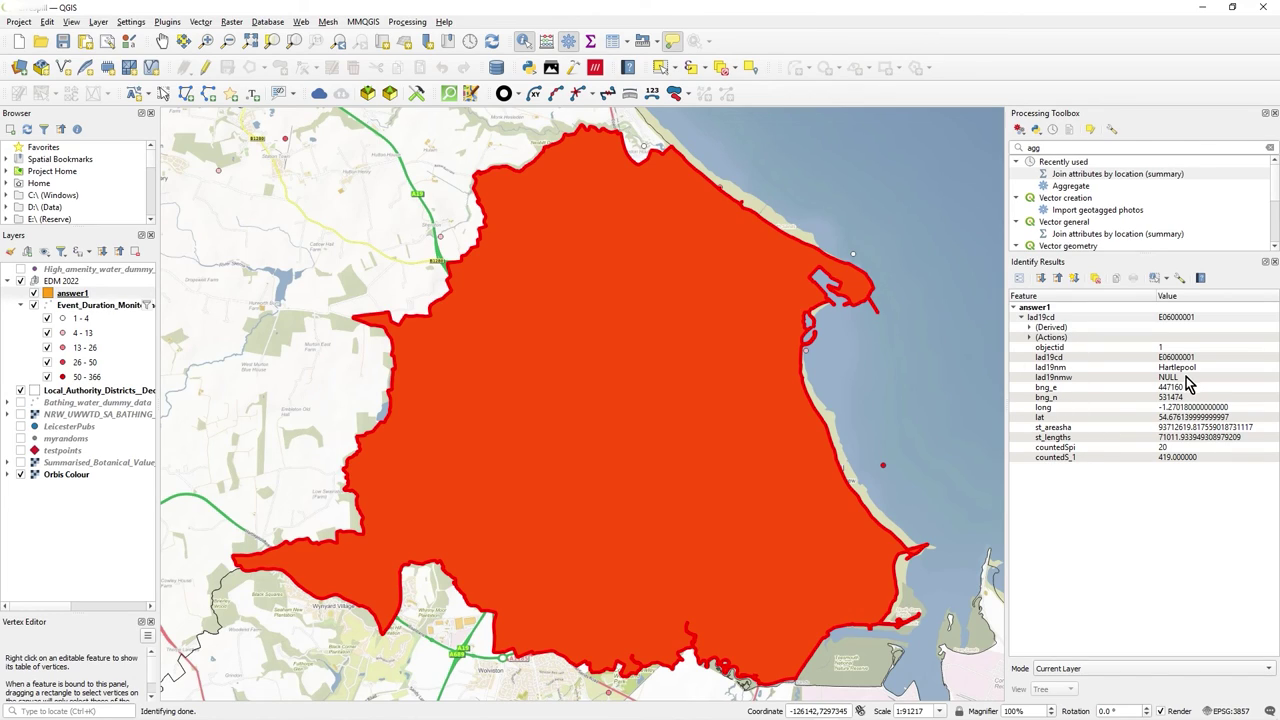
{"action": "left_click", "coordinate": [1063, 447]}
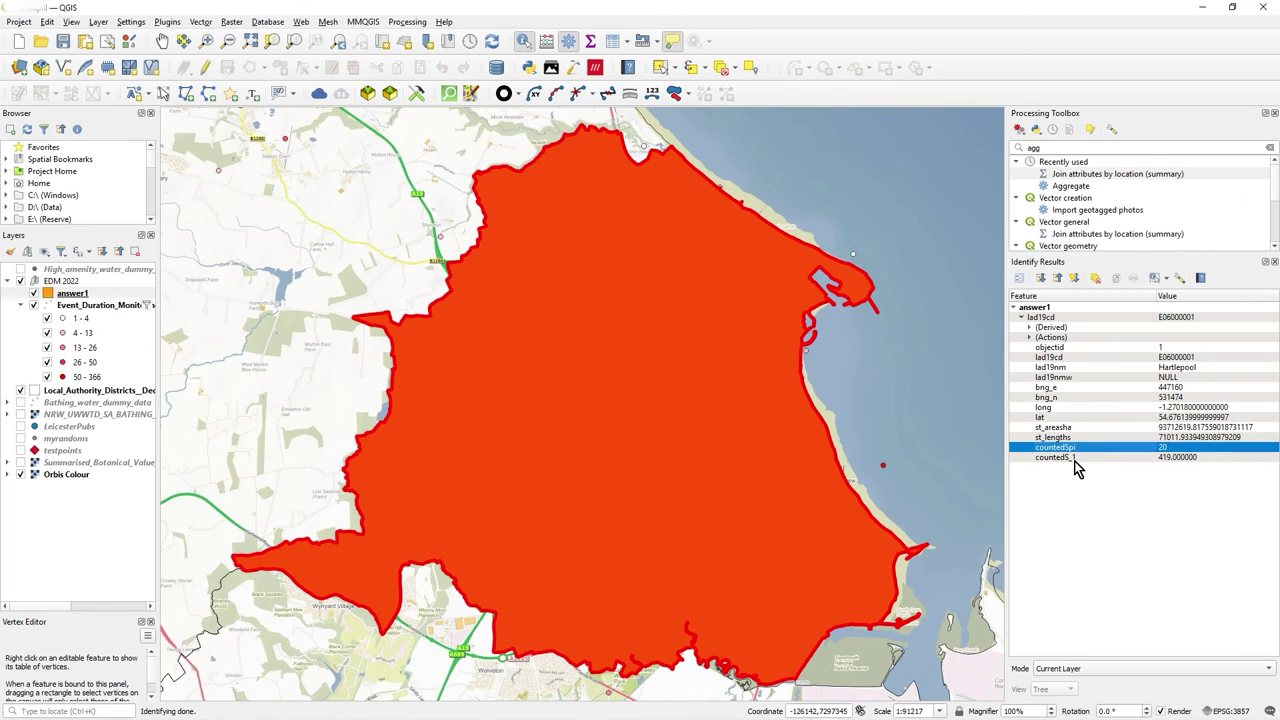
{"action": "left_click", "coordinate": [1090, 456]}
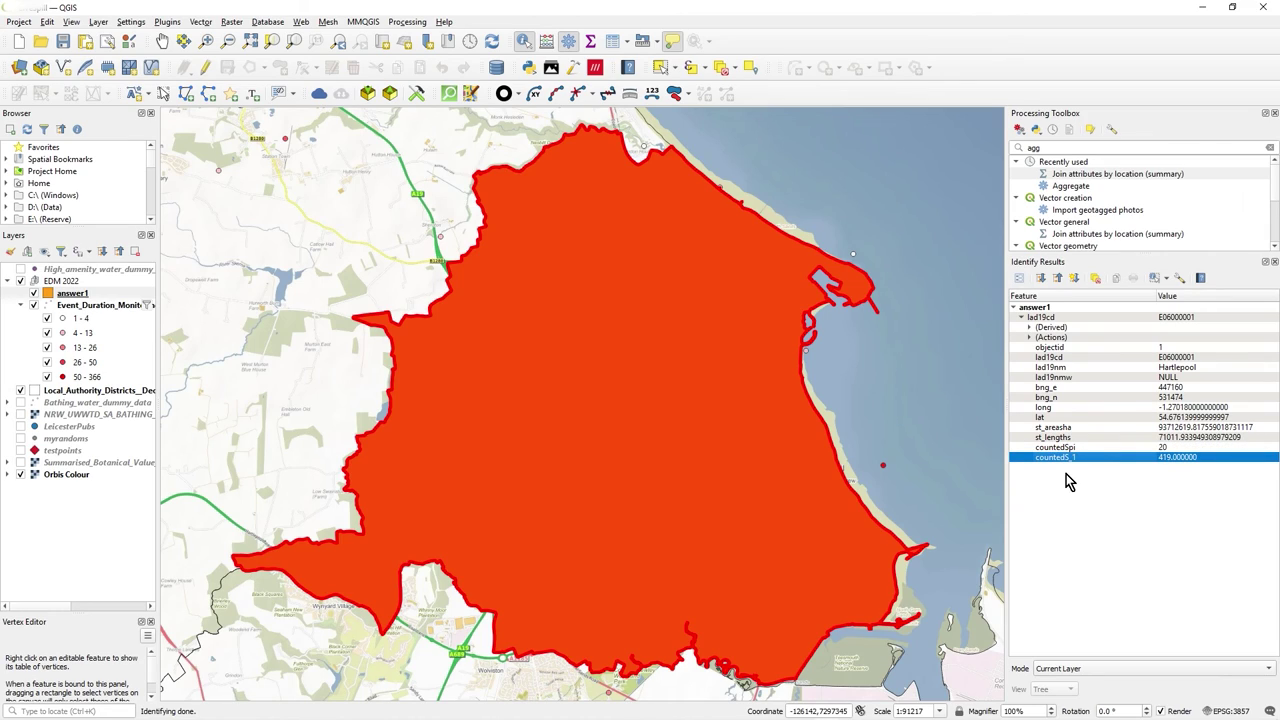
- Close the attribute results and remove the answer1 layer from the project
{"action": "left_click", "coordinate": [1274, 262]}
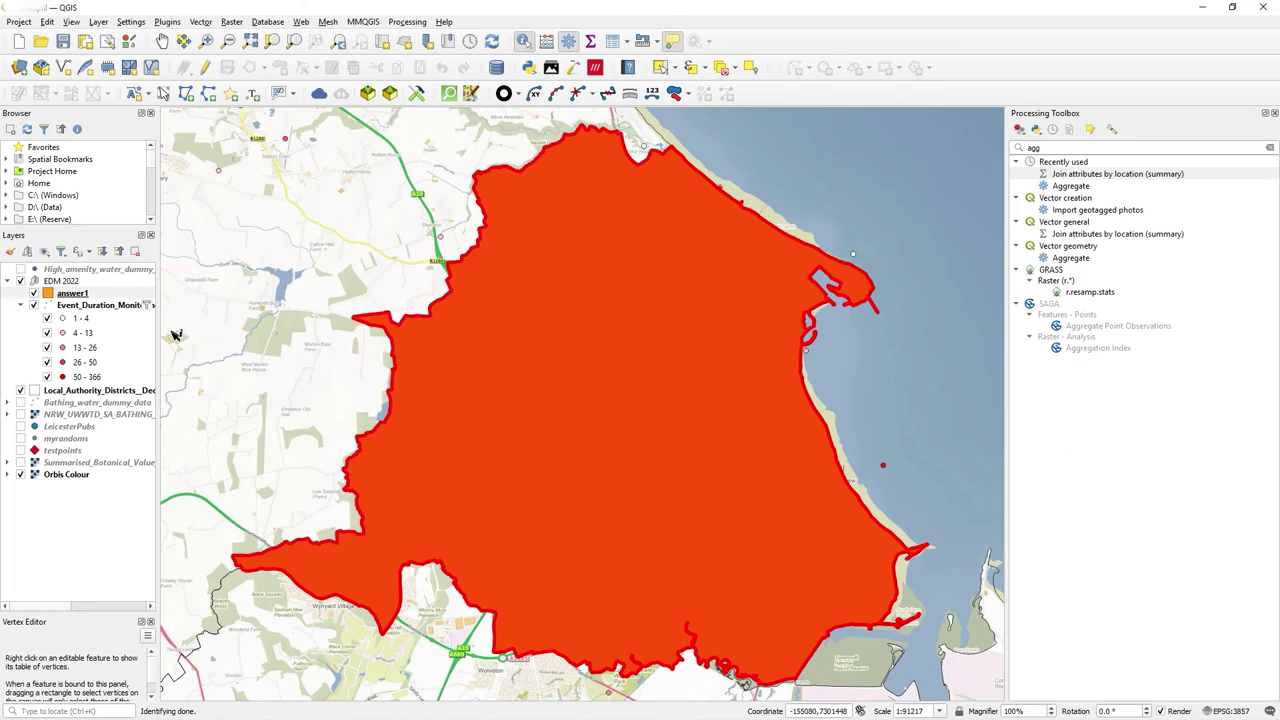
{"action": "right_click", "coordinate": [95, 295]}
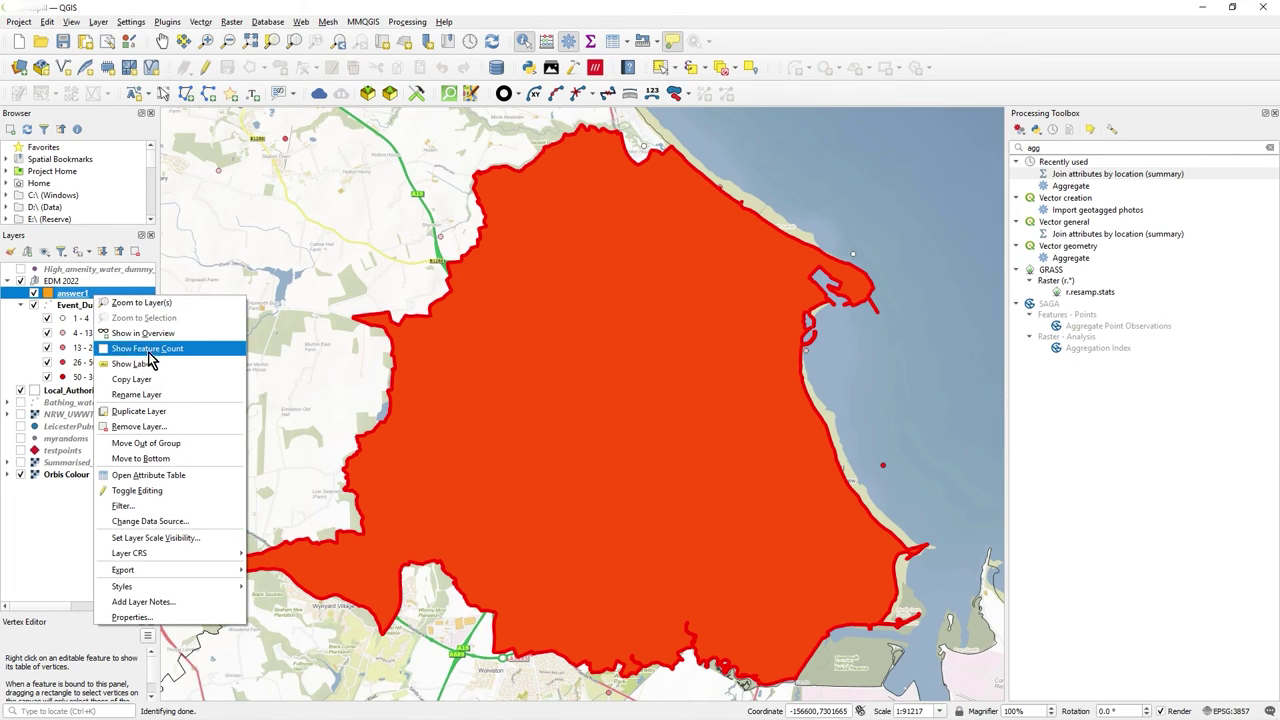
{"action": "left_click", "coordinate": [174, 432]}
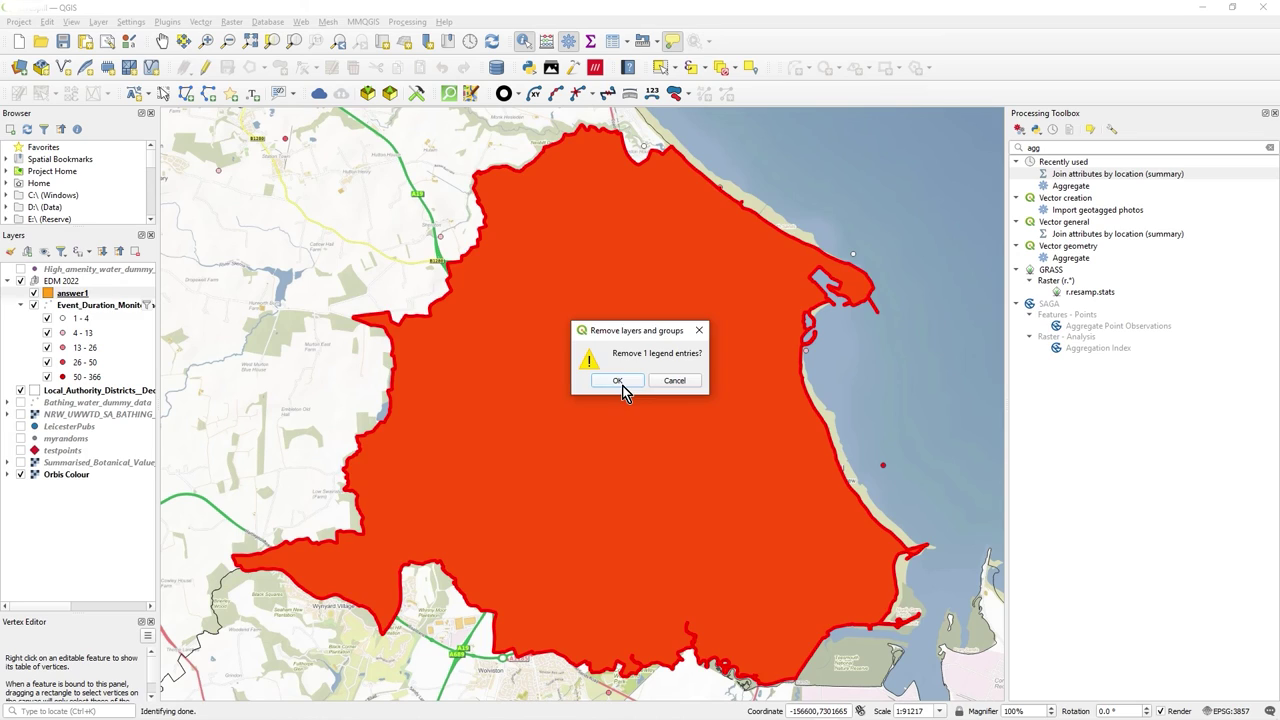
{"action": "left_click", "coordinate": [622, 384]}
- Change the summary join's output file to d:\temp\answer1.gpkg
{"action": "key", "text": "alt+Tab"}
{"action": "left_click_drag", "start_coordinate": [603, 90], "coordinate": [760, 64]}
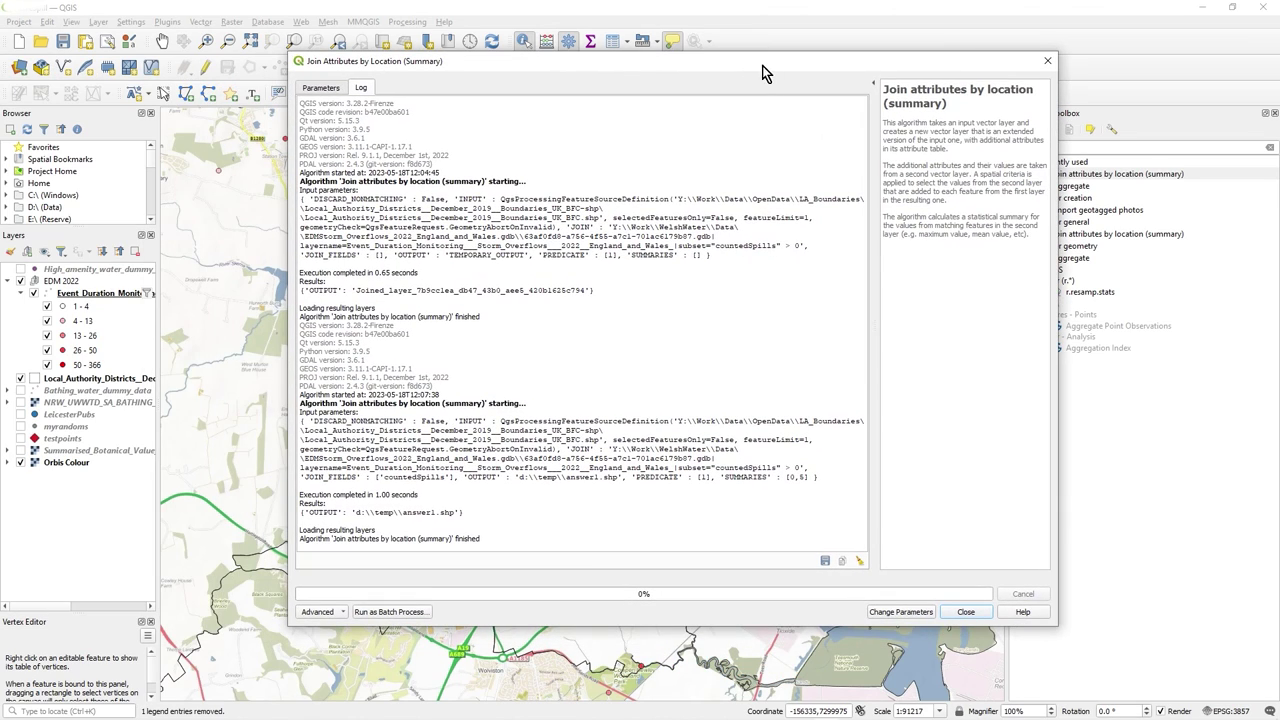
{"action": "left_click", "coordinate": [320, 88]}
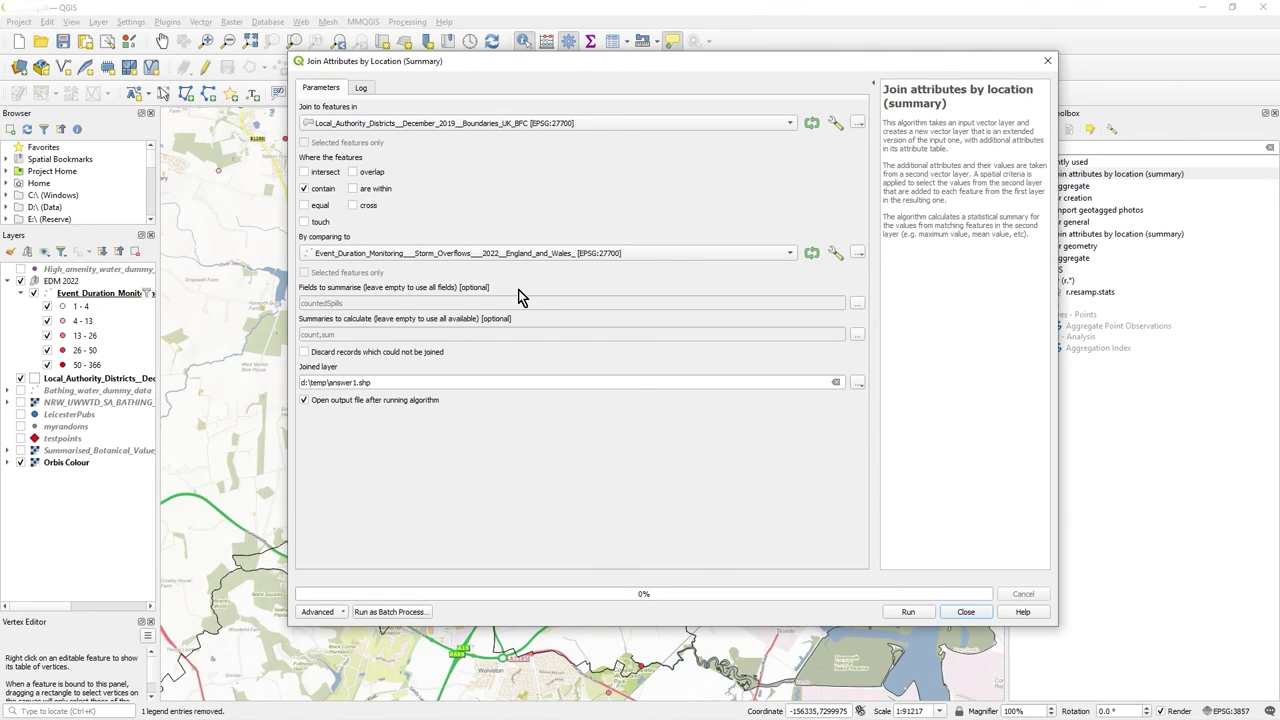
{"action": "left_click", "coordinate": [388, 382]}
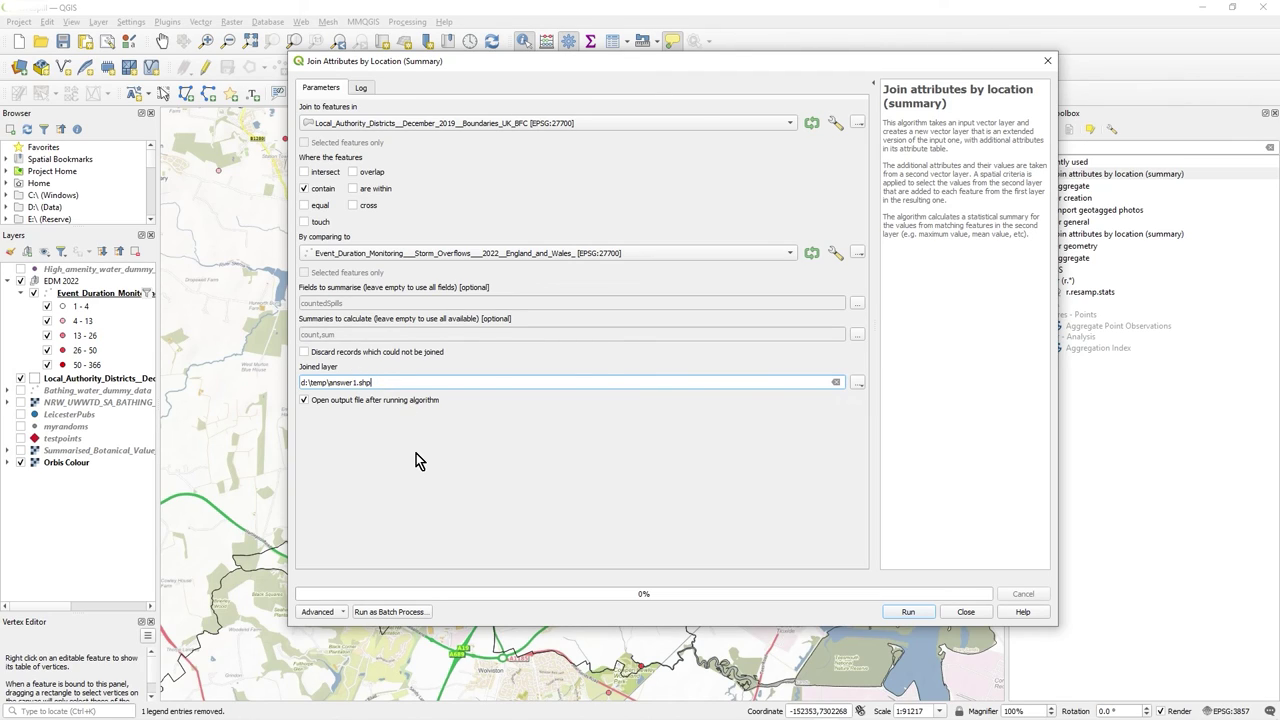
{"action": "key", "text": "BackSpace"}
{"action": "key", "text": "BackSpace"}
{"action": "key", "text": "BackSpace"}
{"action": "key", "text": "BackSpace"}
{"action": "key", "text": "BackSpace"}
{"action": "type", "text": "1.gpkg"}
- Limit the districts input to 1 feature, run the join, and close the tool
{"action": "left_click", "coordinate": [838, 124]}
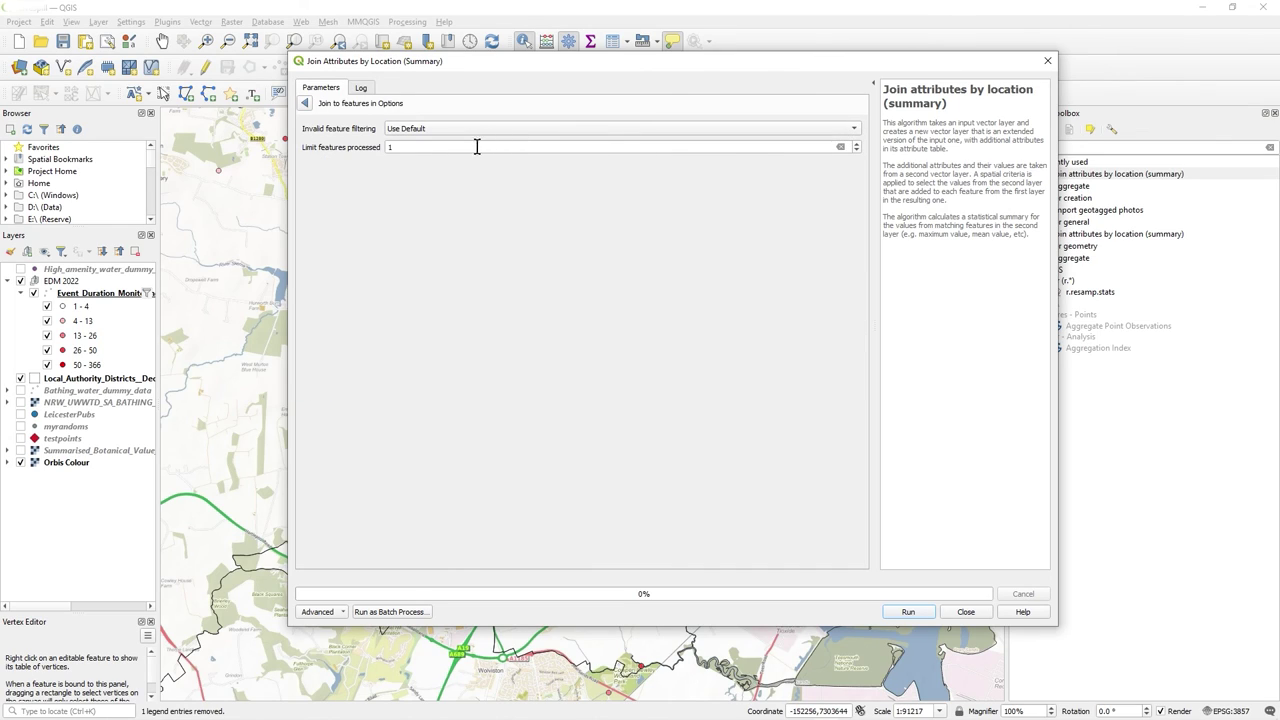
{"action": "left_click", "coordinate": [449, 146]}
{"action": "type", "text": "1"}
{"action": "left_click", "coordinate": [305, 103]}
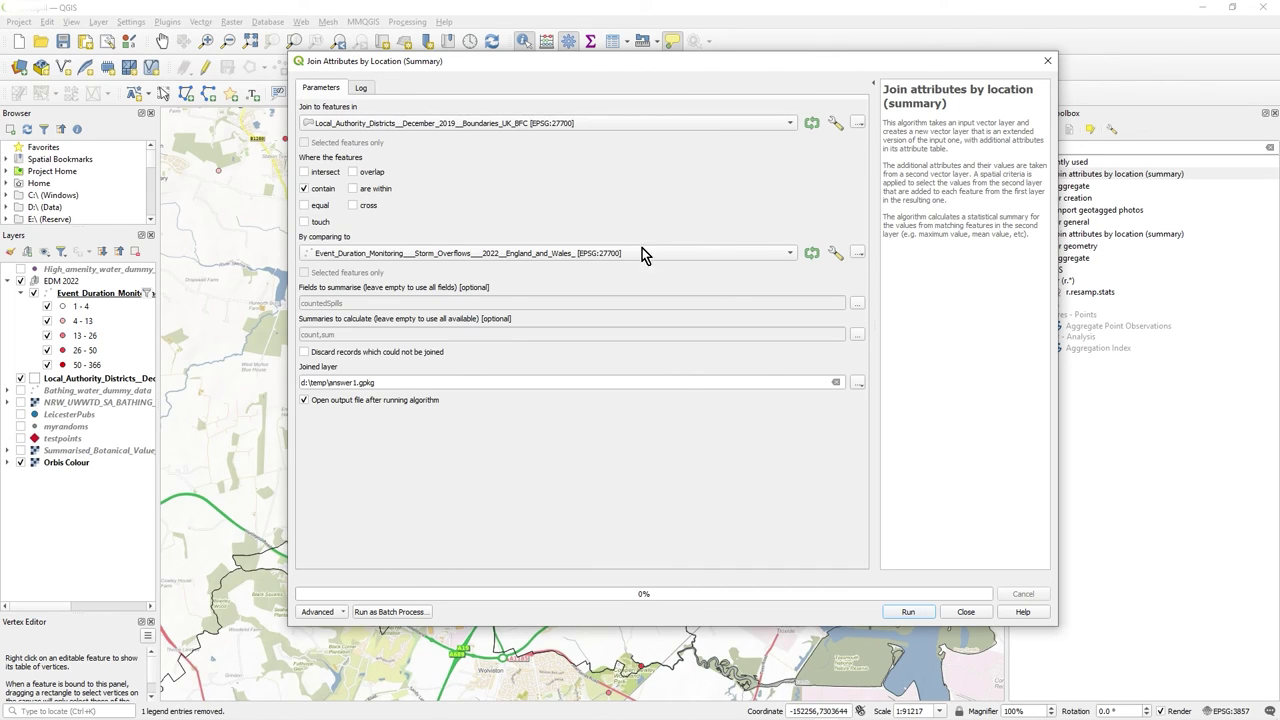
{"action": "left_click", "coordinate": [921, 614]}
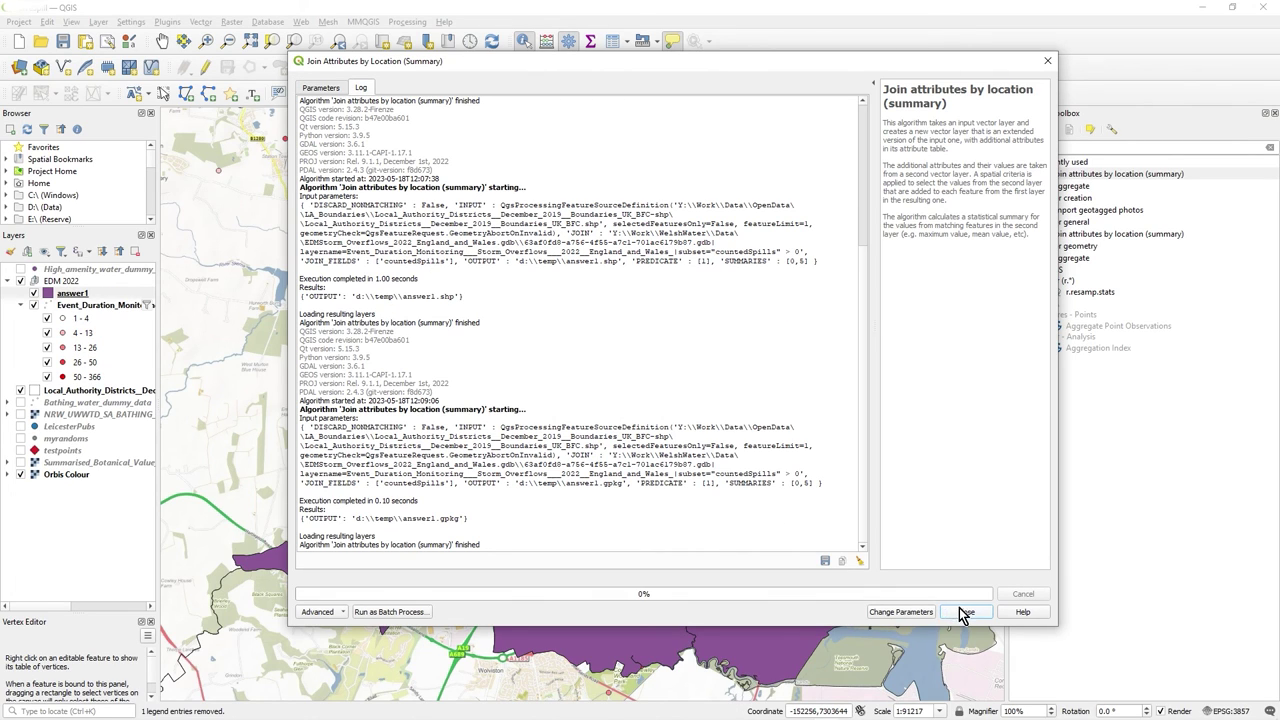
{"action": "left_click", "coordinate": [962, 612]}
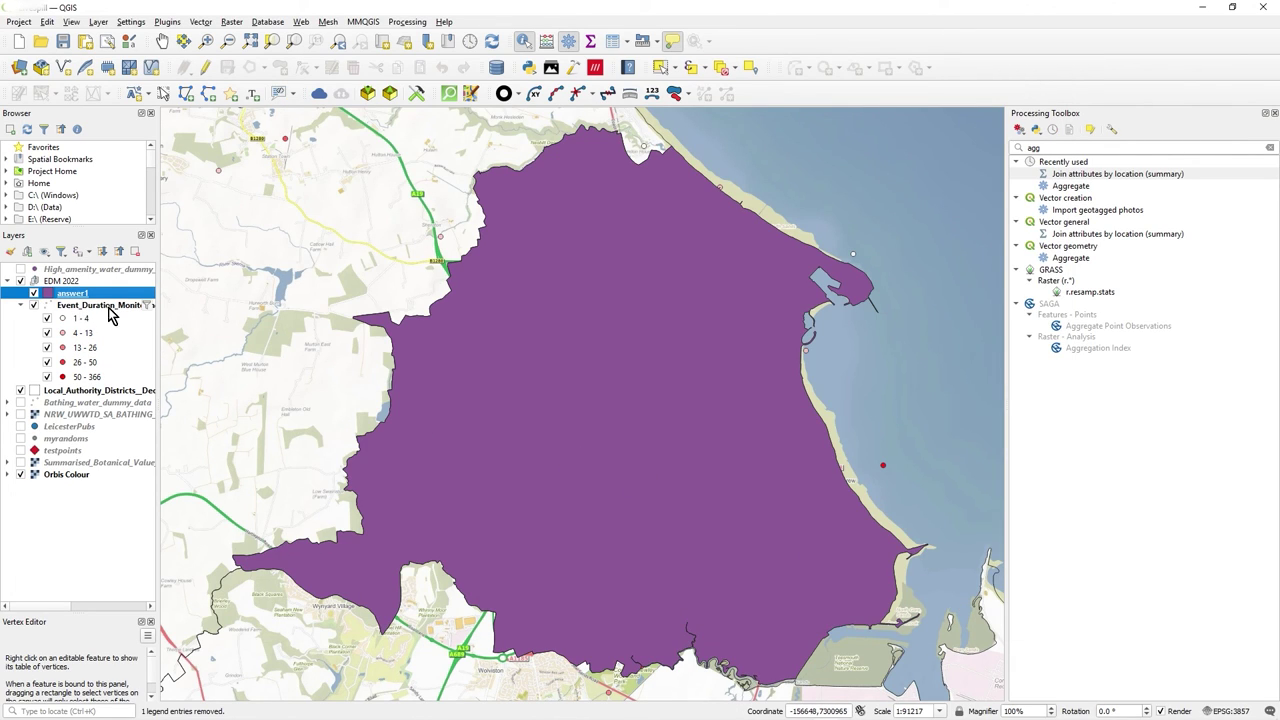
- Confirm the Hartlepool polygon's countedSpills_sum of 419, then move answer1 below Local_Authority_Districts
{"action": "left_click", "coordinate": [651, 392]}
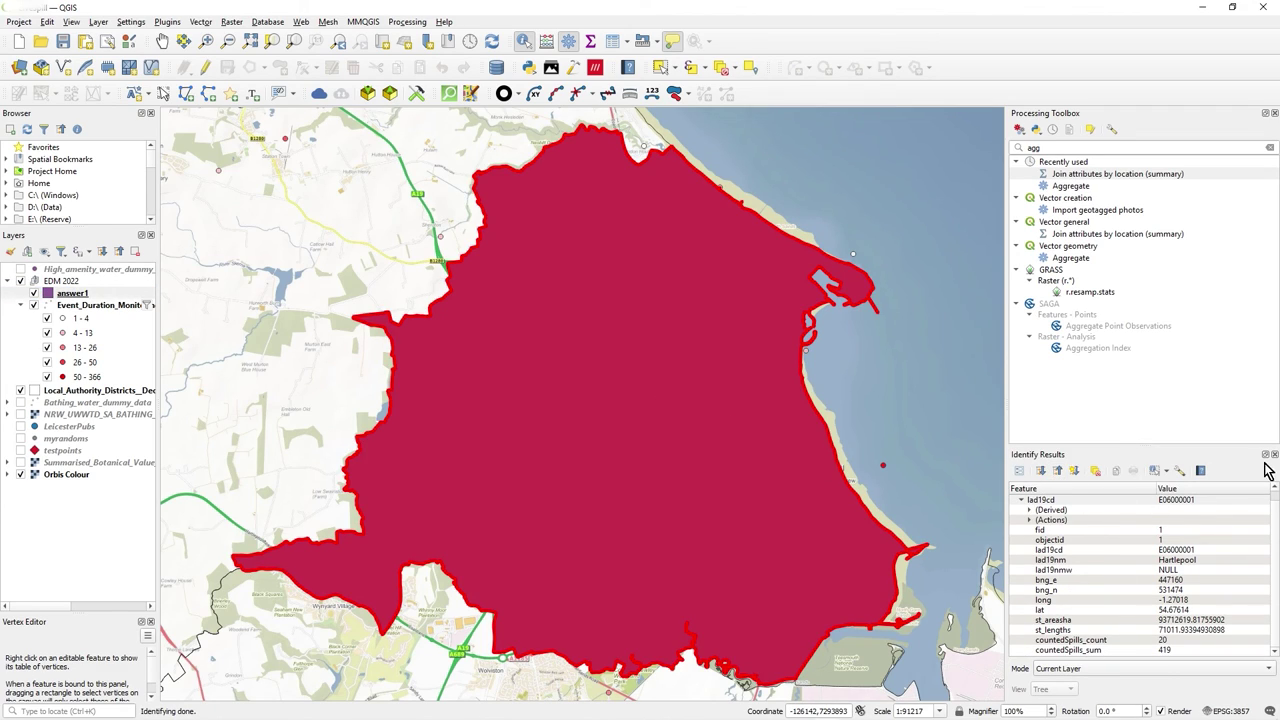
{"action": "left_click_drag", "start_coordinate": [1237, 453], "coordinate": [697, 140]}
{"action": "left_click_drag", "start_coordinate": [767, 408], "coordinate": [910, 522]}
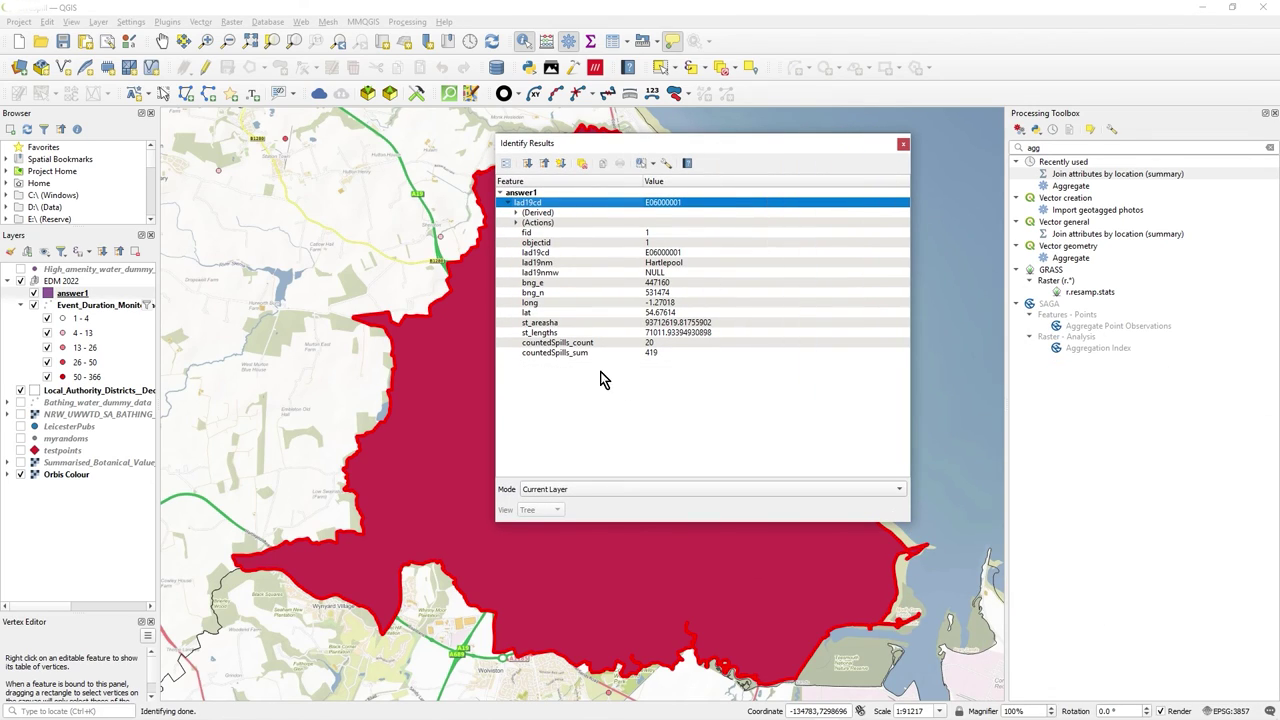
{"action": "left_click", "coordinate": [552, 353]}
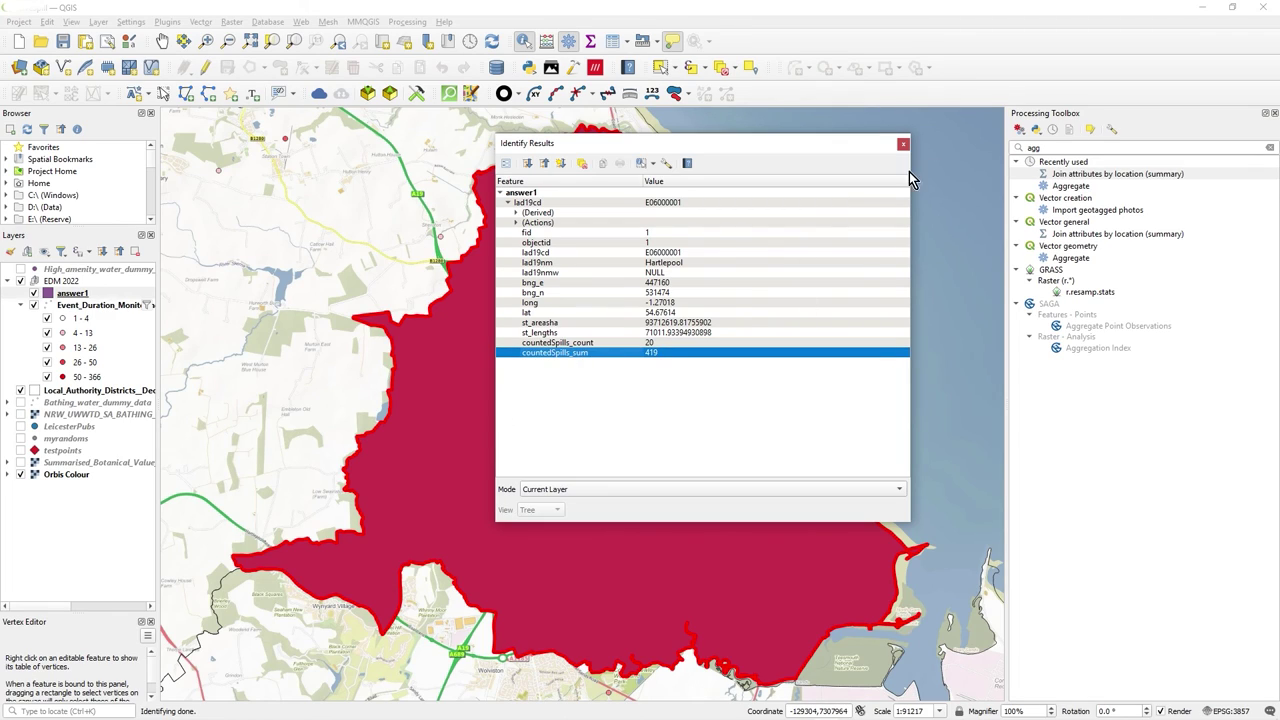
{"action": "left_click", "coordinate": [904, 145]}
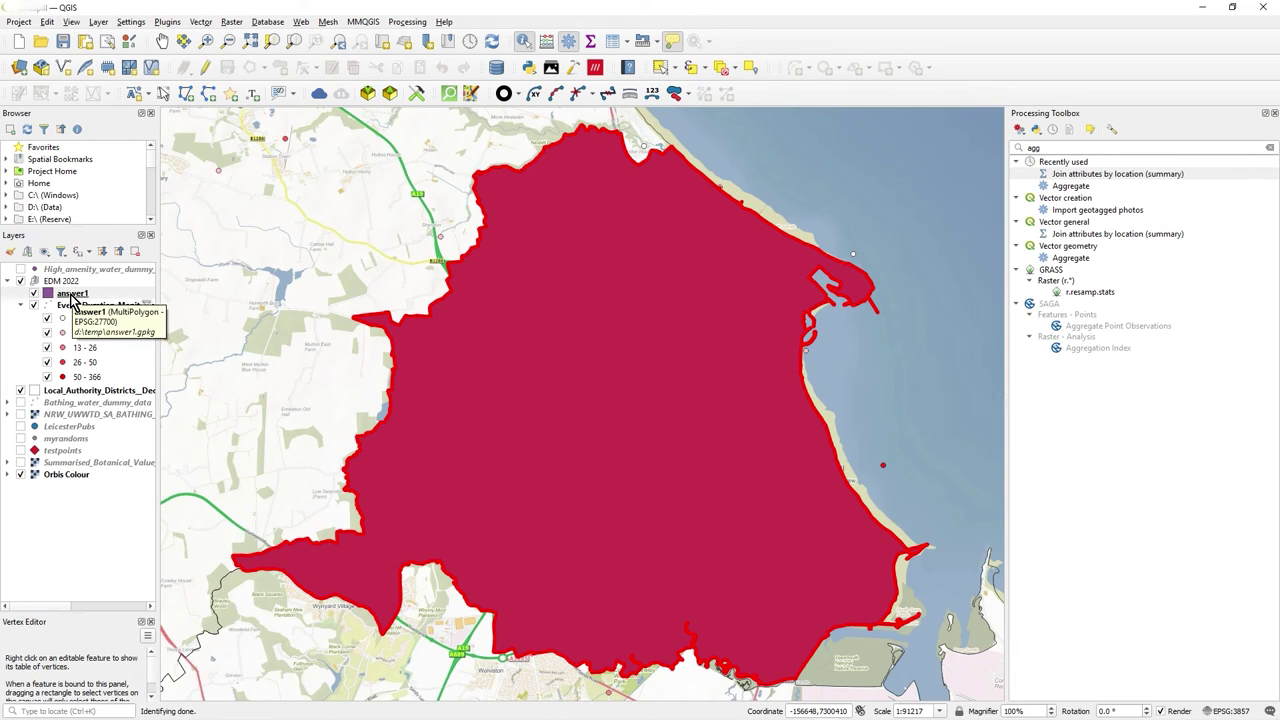
{"action": "left_click_drag", "start_coordinate": [72, 302], "coordinate": [80, 405]}
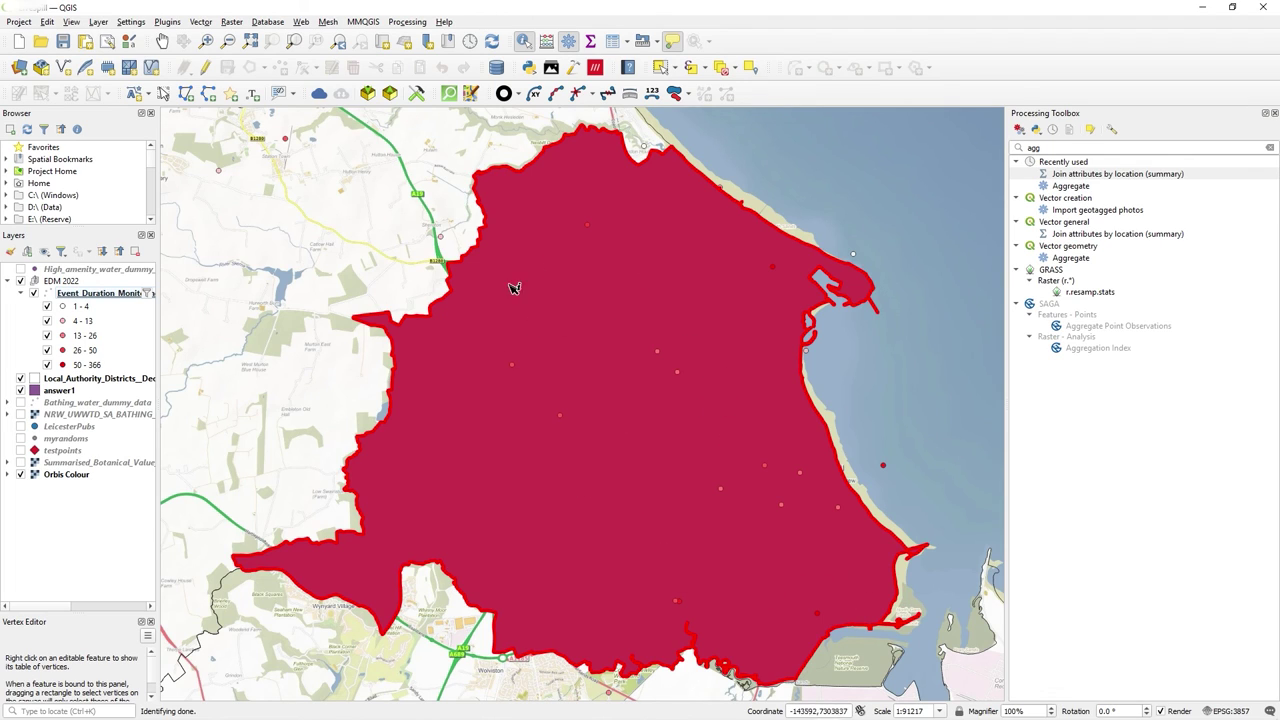
- Remove the answer1 layer from the Layers panel
{"action": "scroll", "coordinate": [554, 471], "scroll_direction": "down", "scroll_amount": 1}
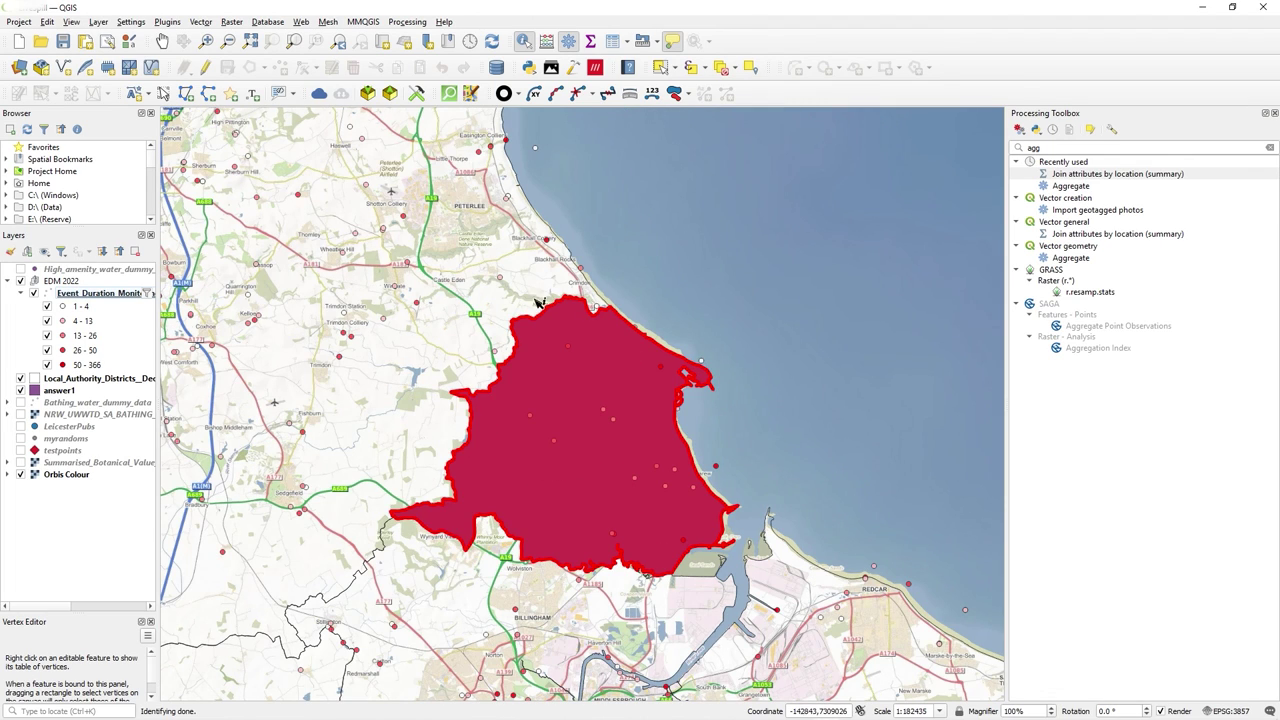
{"action": "scroll", "coordinate": [551, 422], "scroll_direction": "up", "scroll_amount": 1}
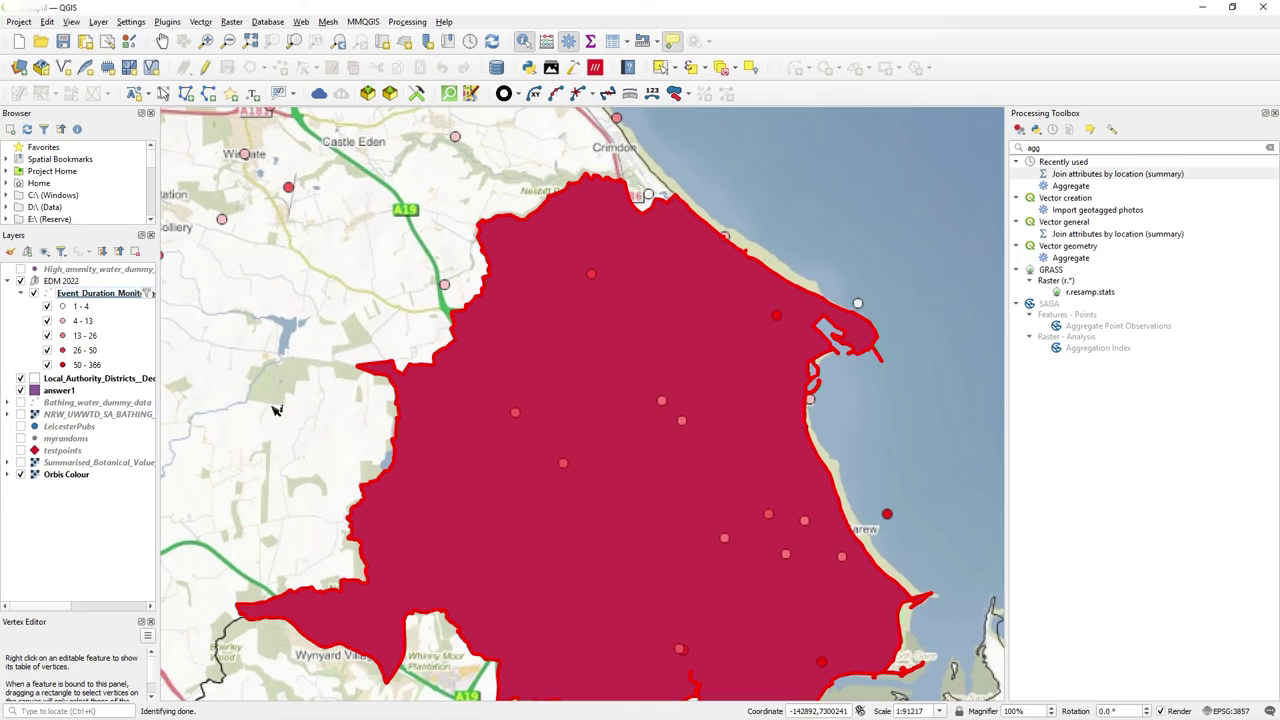
{"action": "right_click", "coordinate": [74, 391]}
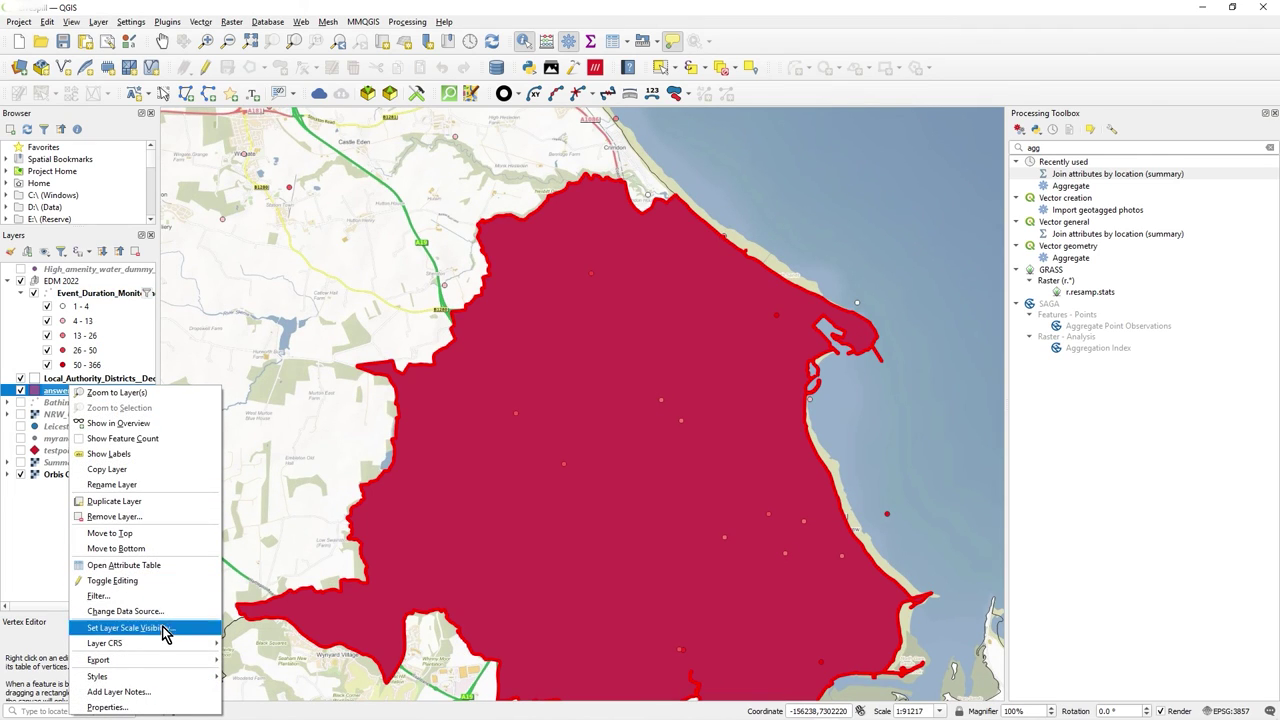
{"action": "left_click", "coordinate": [166, 517]}
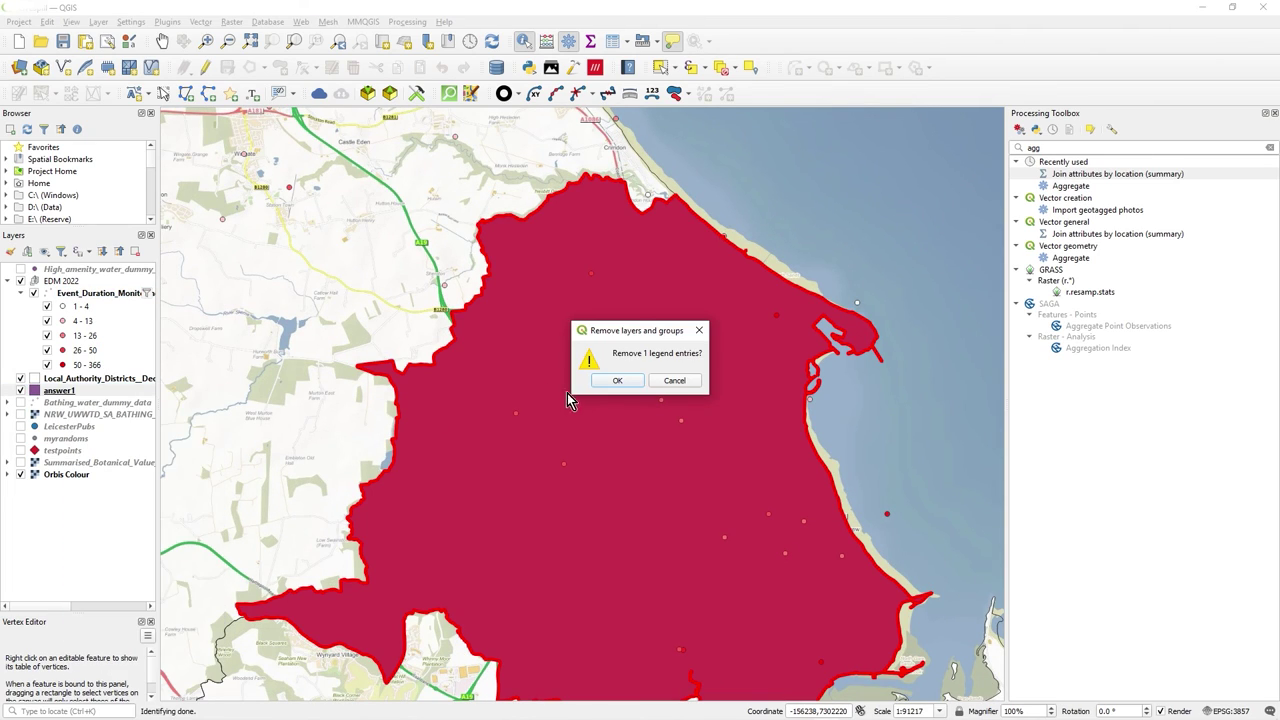
{"action": "left_click", "coordinate": [617, 381]}
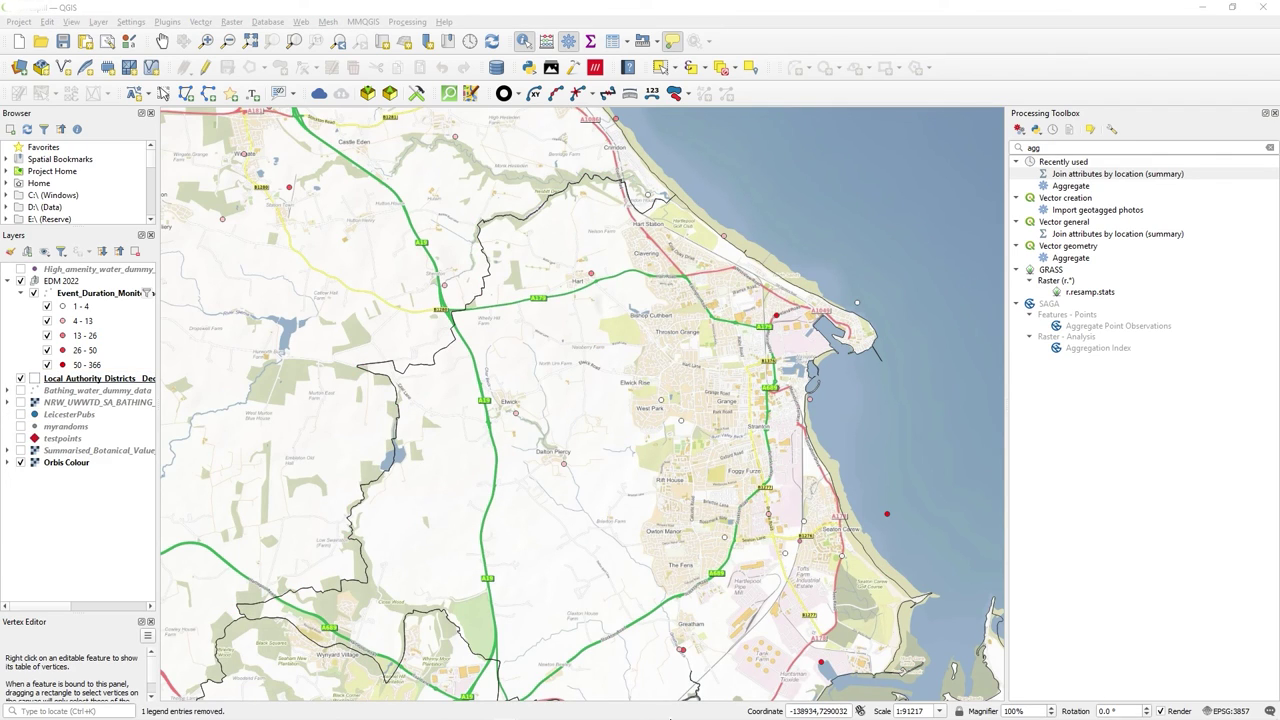
- Save the LiveSpill project and select the Local_Authority_Districts layer
{"action": "mouse_move", "coordinate": [770, 712]}
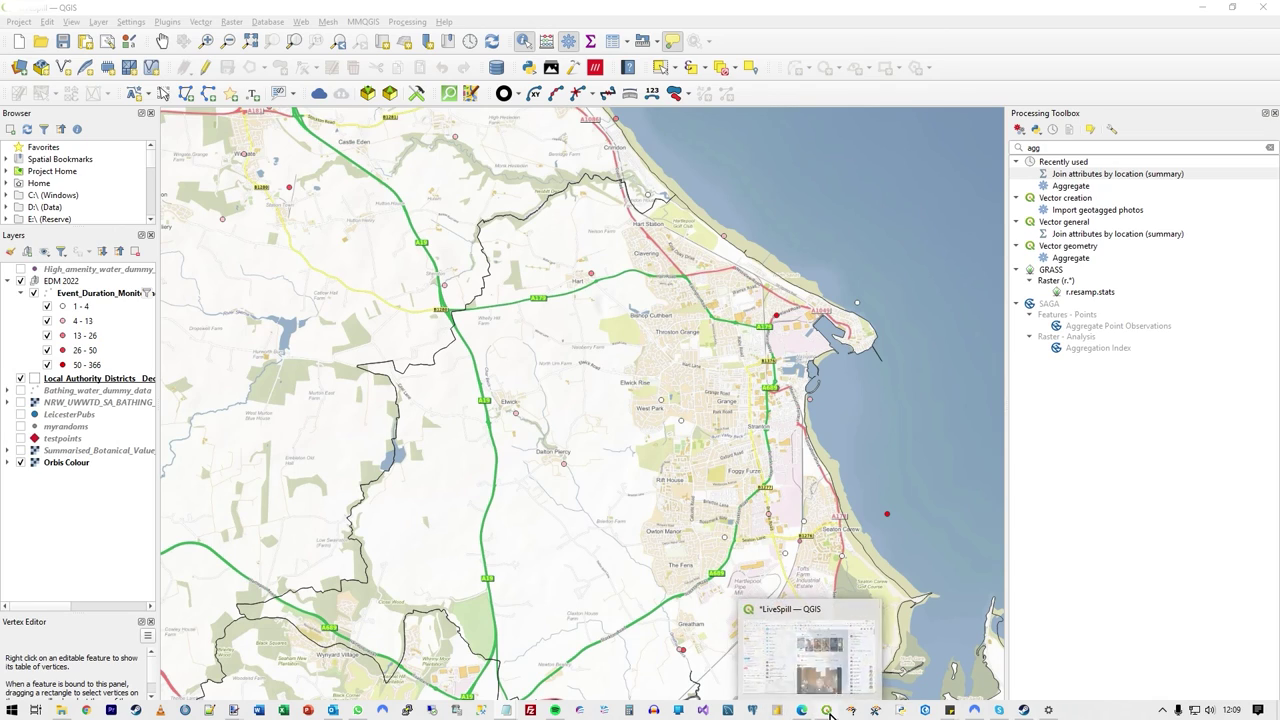
{"action": "left_click", "coordinate": [828, 560]}
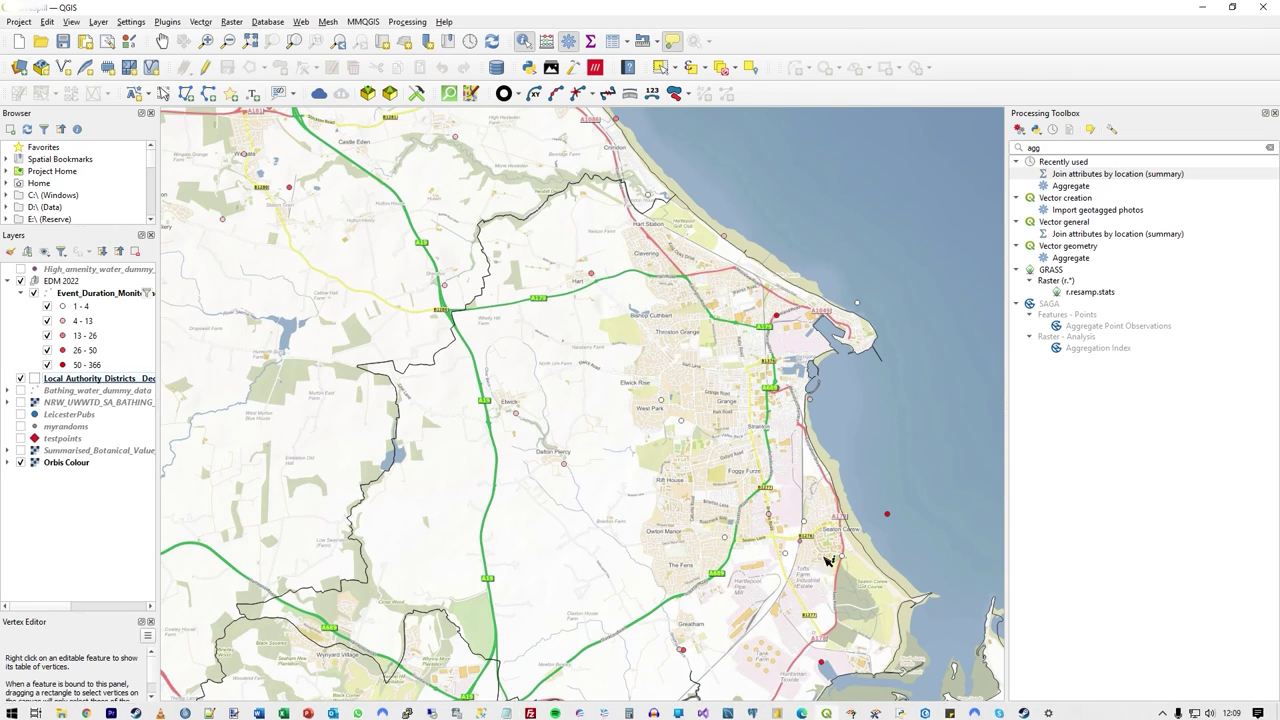
{"action": "left_click", "coordinate": [63, 42]}
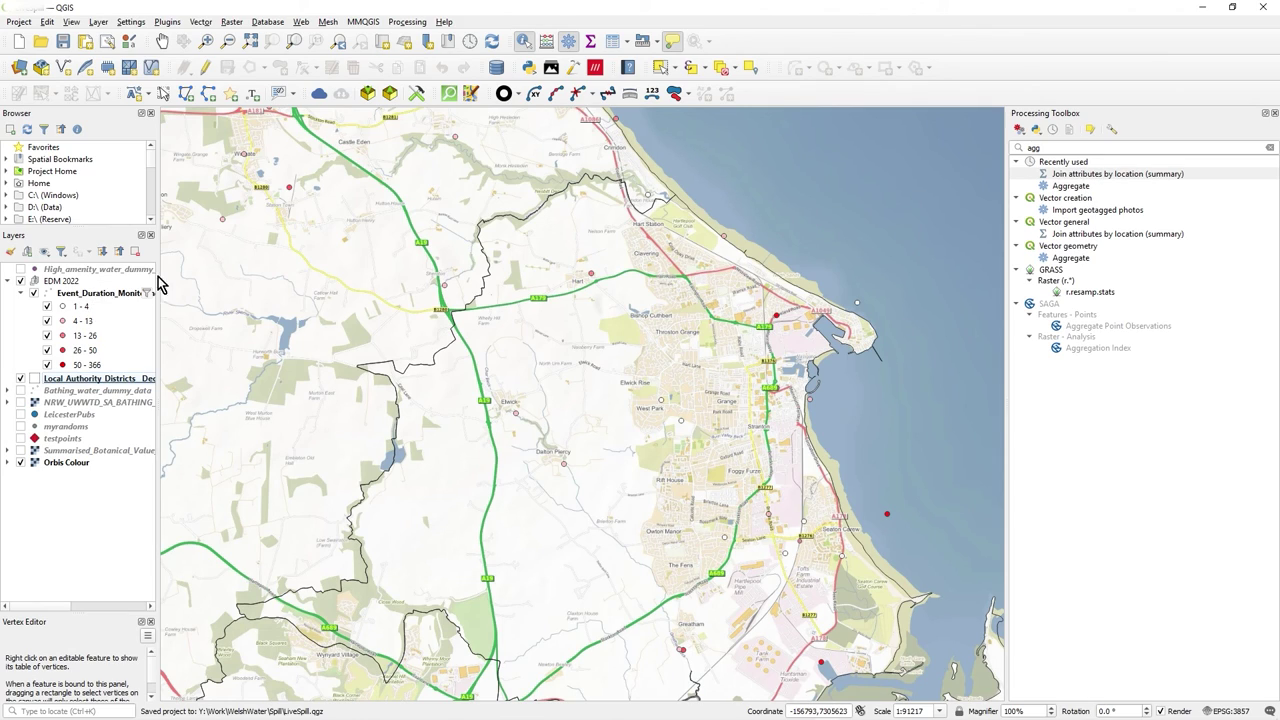
{"action": "left_click", "coordinate": [62, 380]}
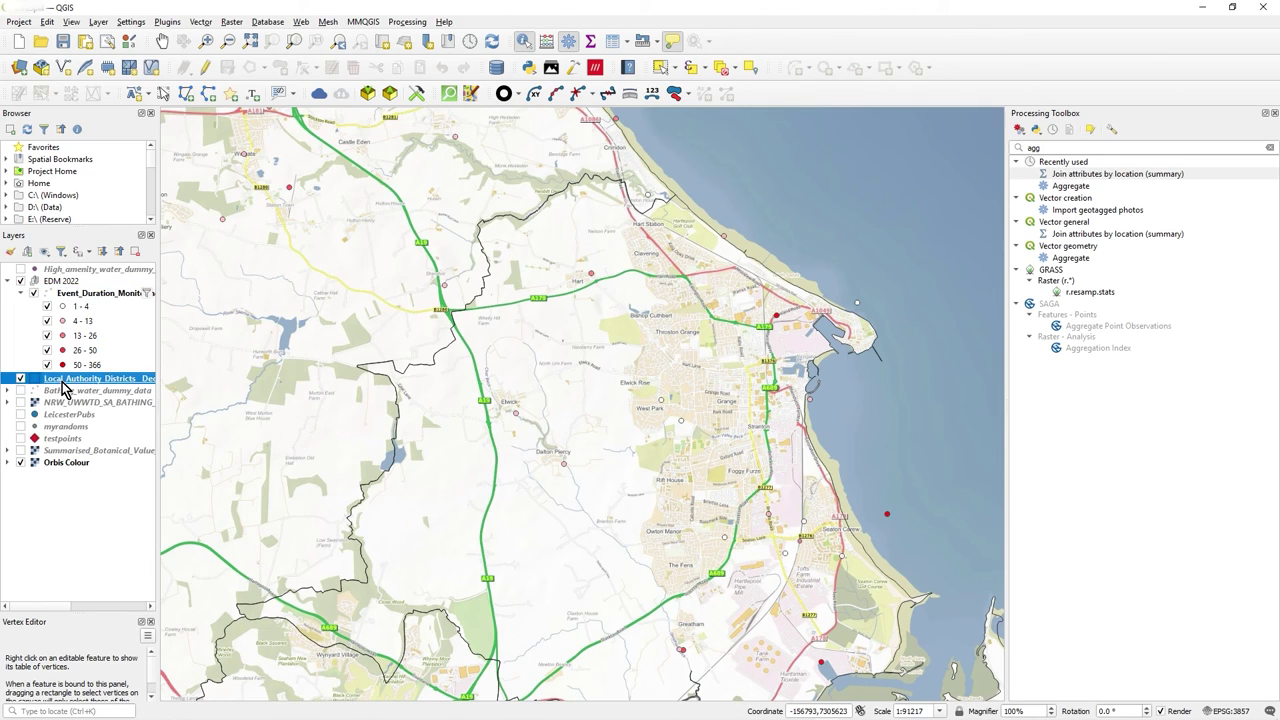
- Open the summary join comparing against Event_Duration_Monitoring with the 'contain' predicate
{"action": "double_click", "coordinate": [1094, 176]}
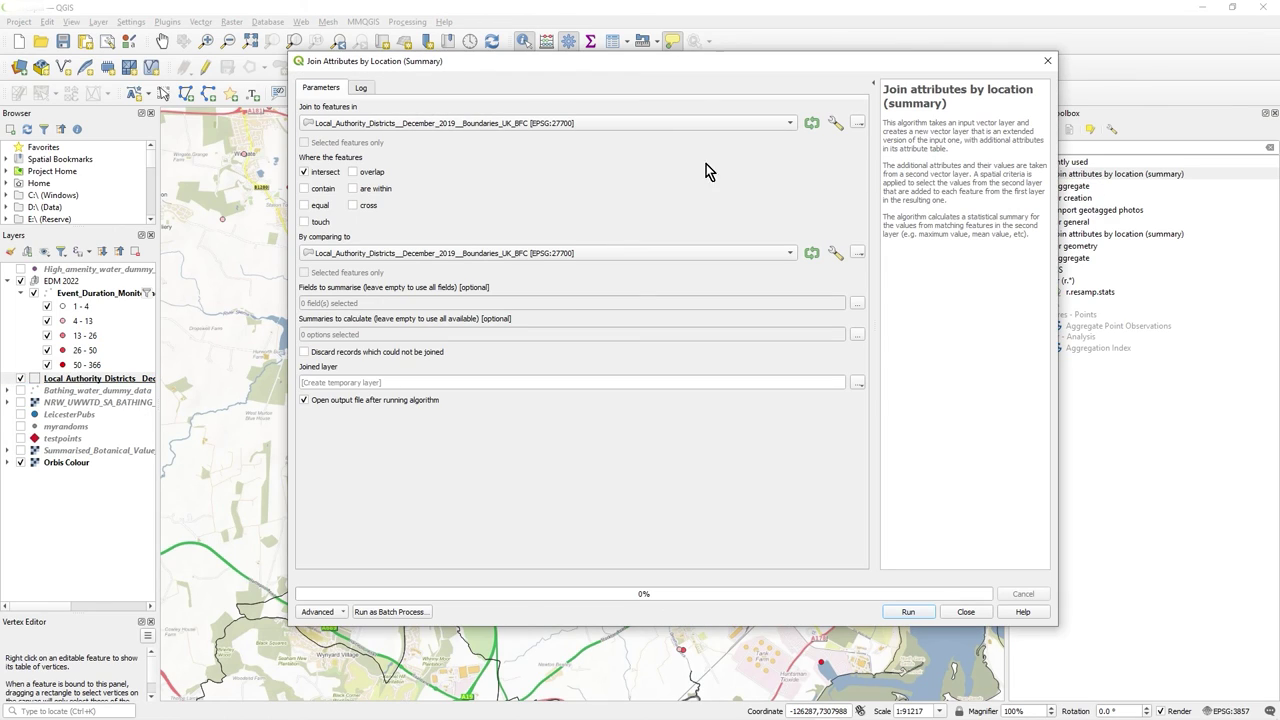
{"action": "left_click", "coordinate": [408, 257]}
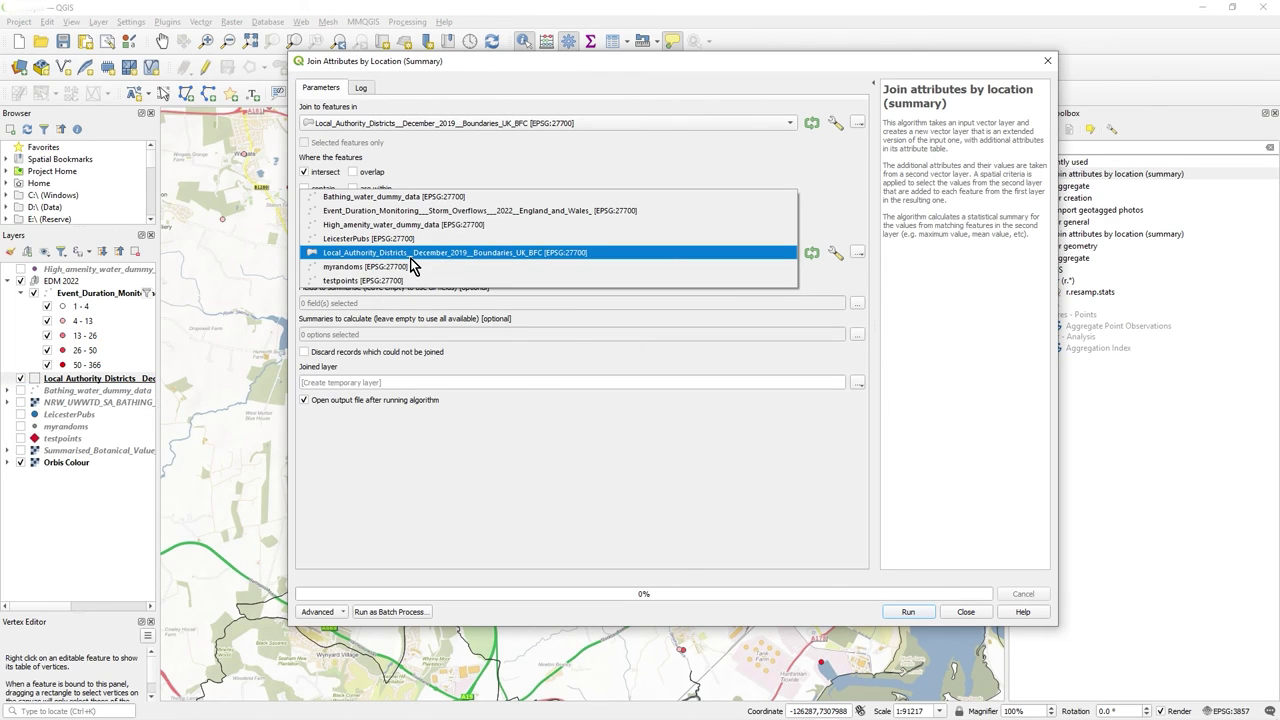
{"action": "left_click", "coordinate": [457, 212]}
{"action": "left_click", "coordinate": [320, 172]}
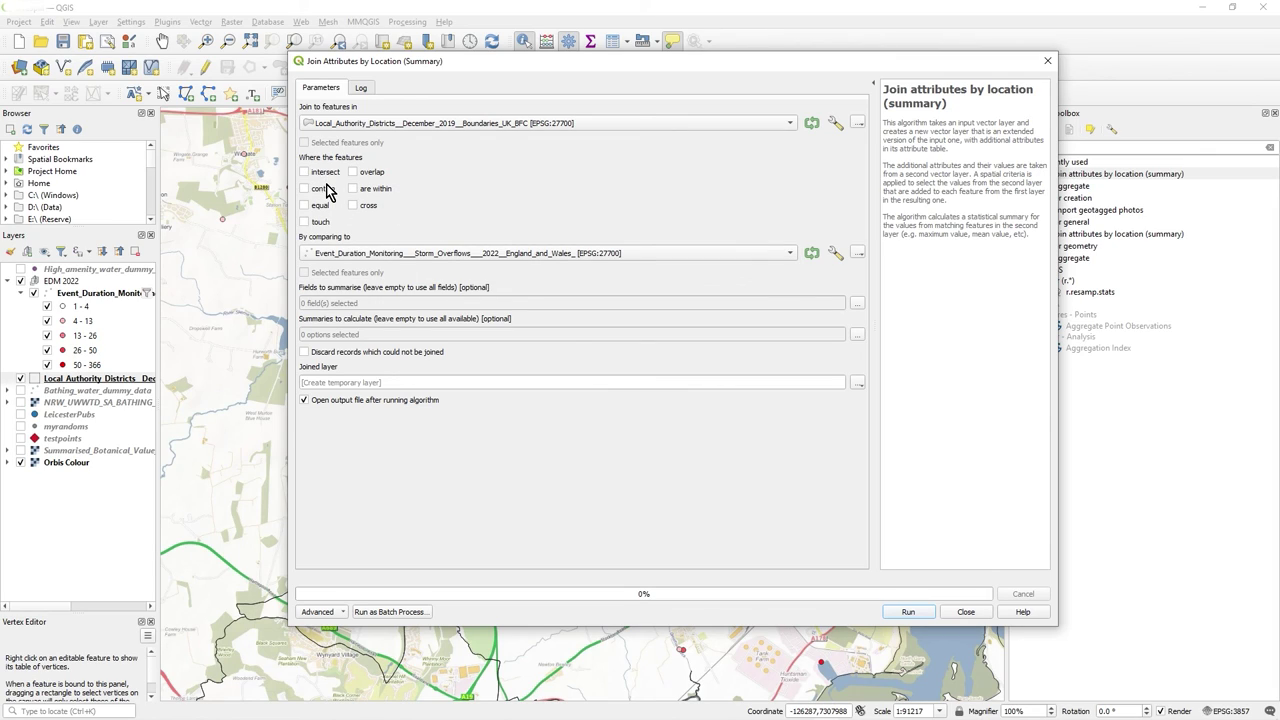
{"action": "left_click", "coordinate": [322, 189]}
{"action": "left_click", "coordinate": [835, 123]}
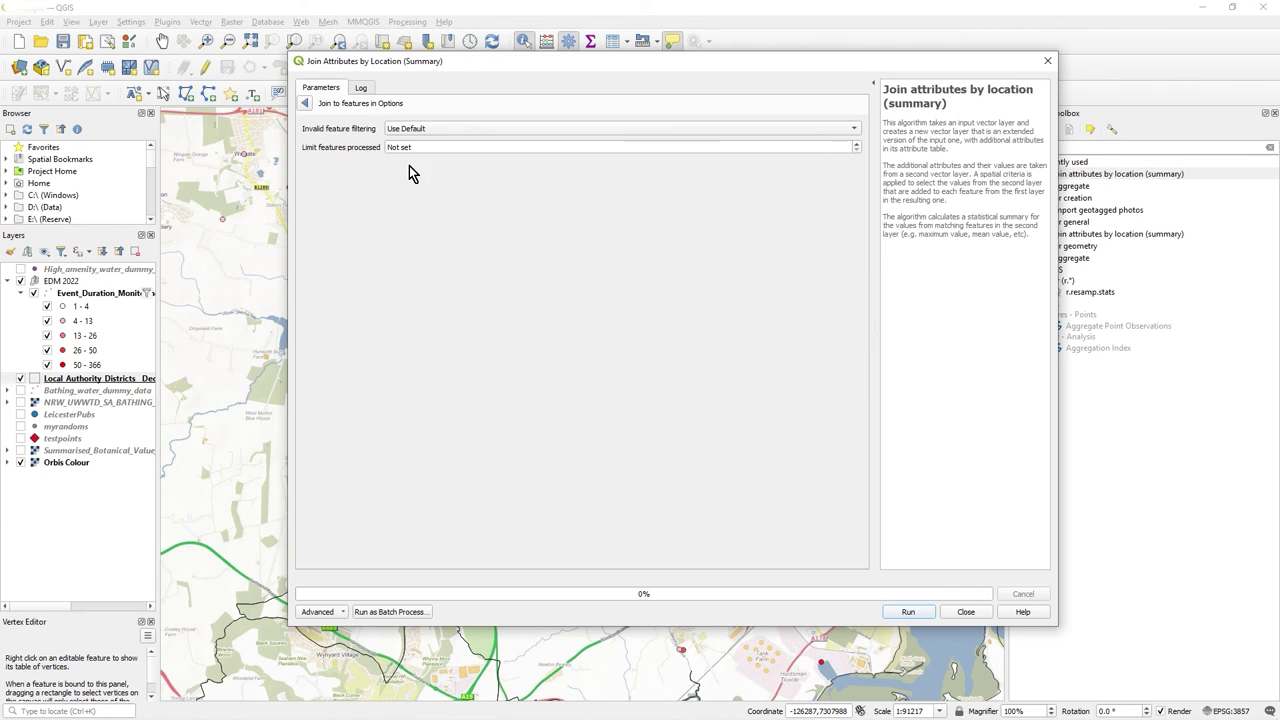
{"action": "left_click", "coordinate": [306, 105]}
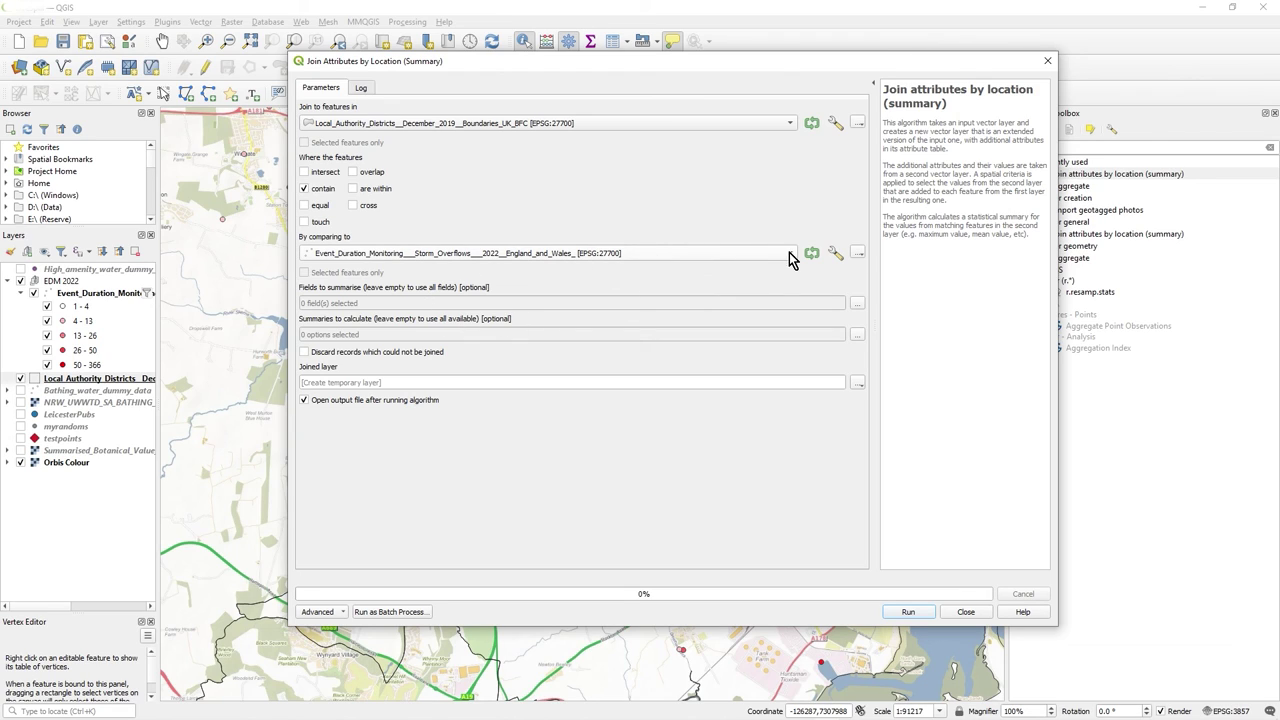
- Summarise the countedSpills field with count and sum
{"action": "left_click", "coordinate": [857, 303]}
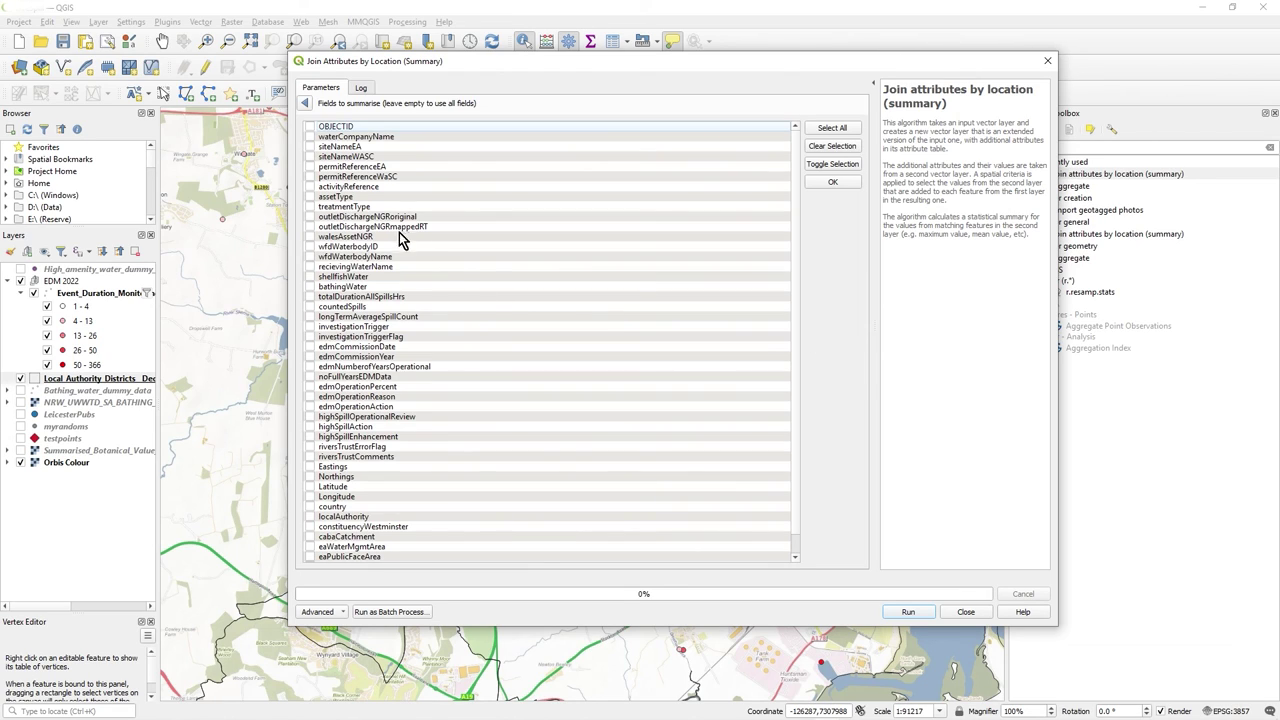
{"action": "left_click", "coordinate": [309, 306]}
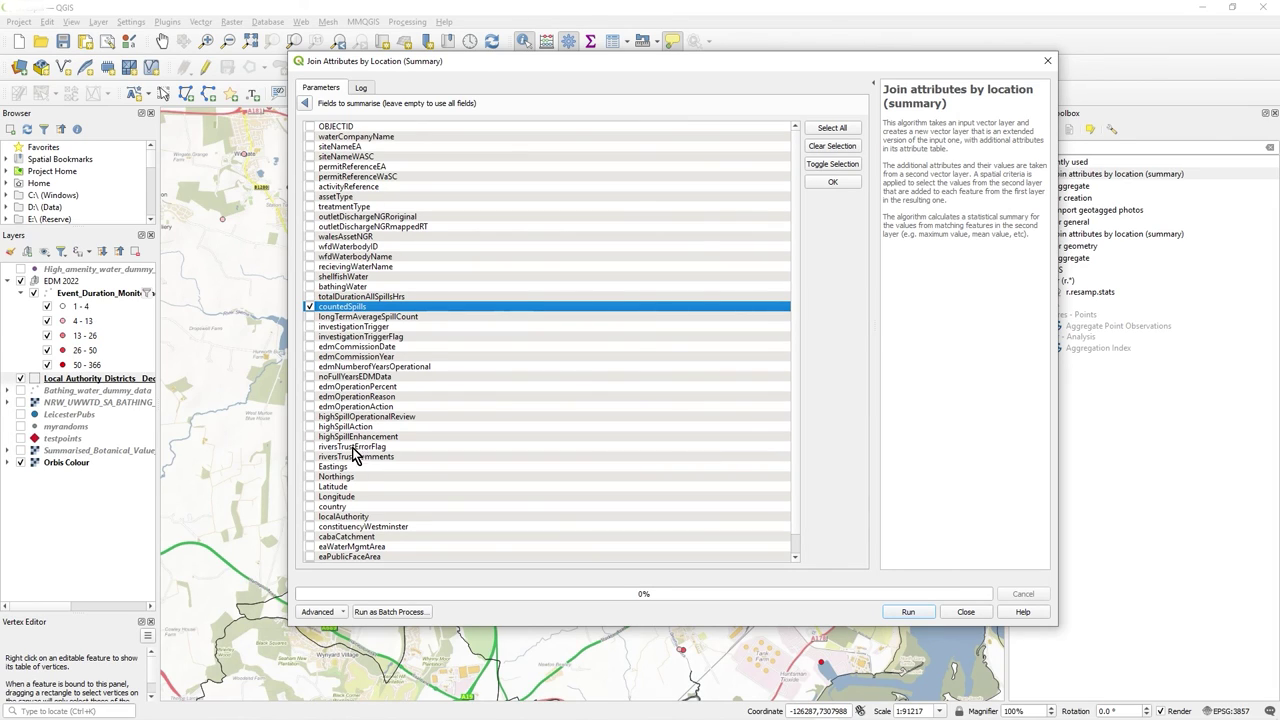
{"action": "left_click", "coordinate": [307, 103]}
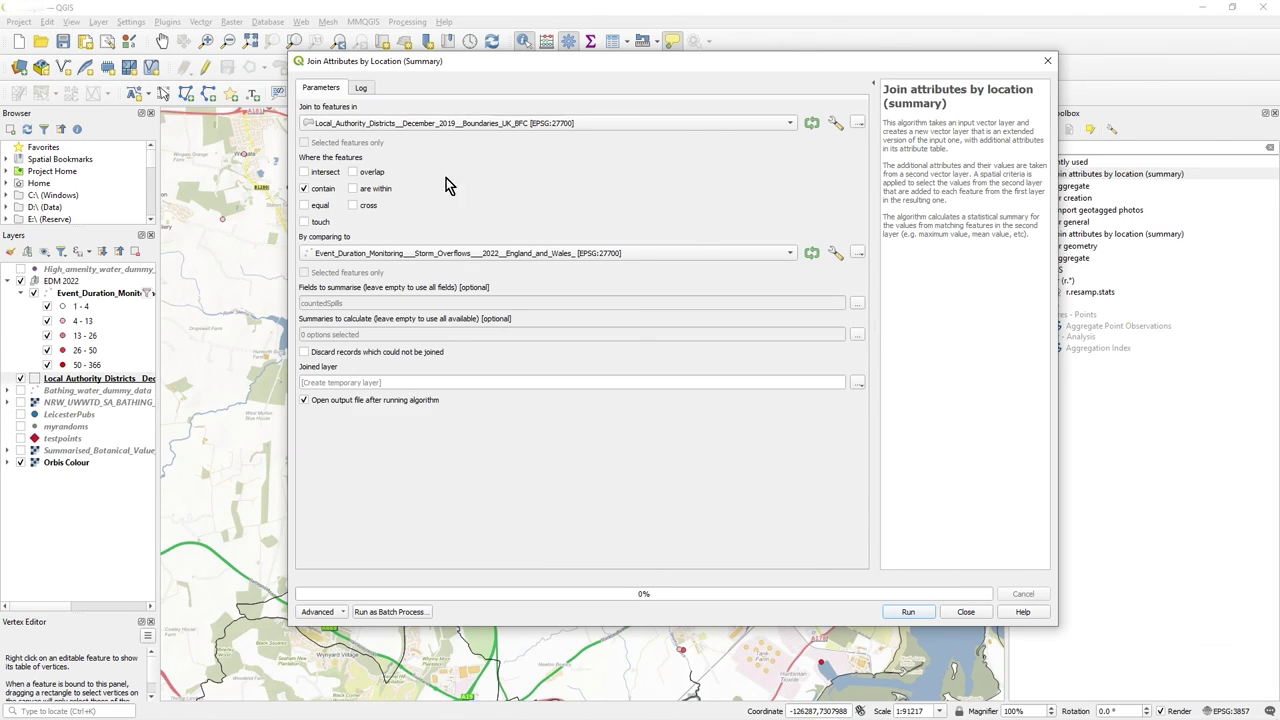
{"action": "left_click", "coordinate": [857, 335]}
{"action": "left_click", "coordinate": [310, 127]}
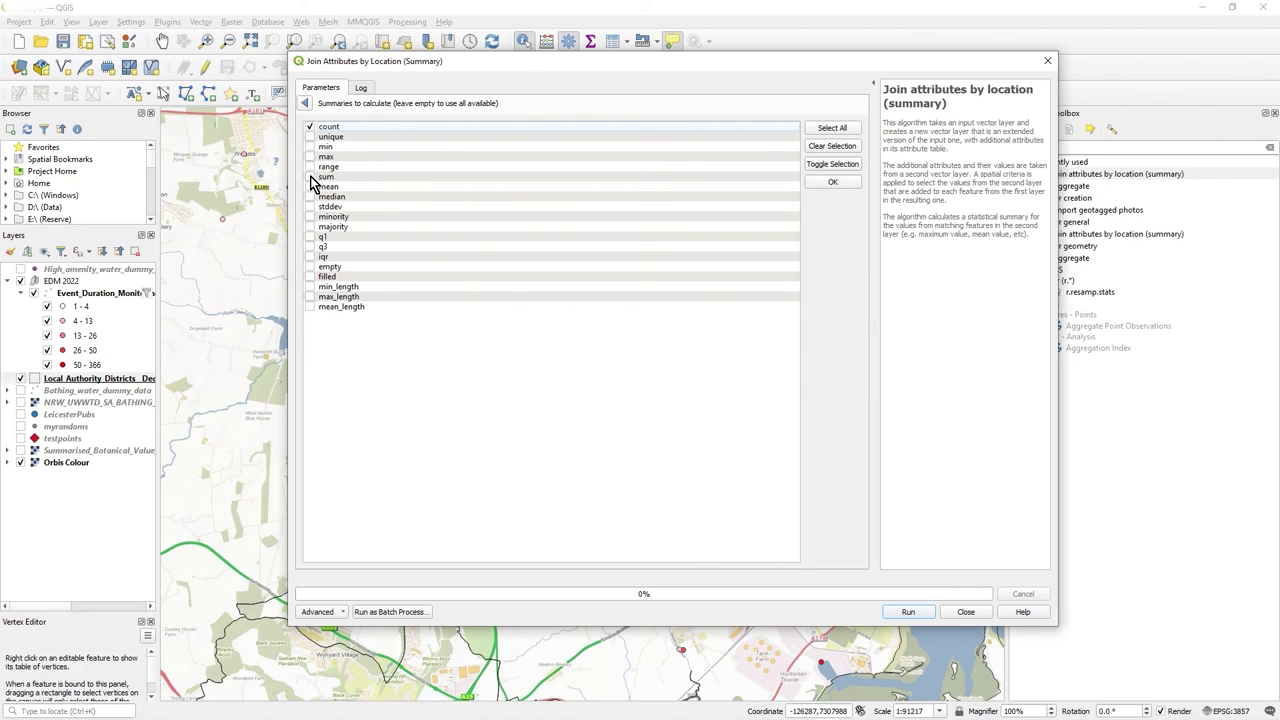
{"action": "left_click", "coordinate": [310, 177]}
- Set the joined output to d:\temp\answer3.gpkg and run the join
{"action": "left_click", "coordinate": [306, 103]}
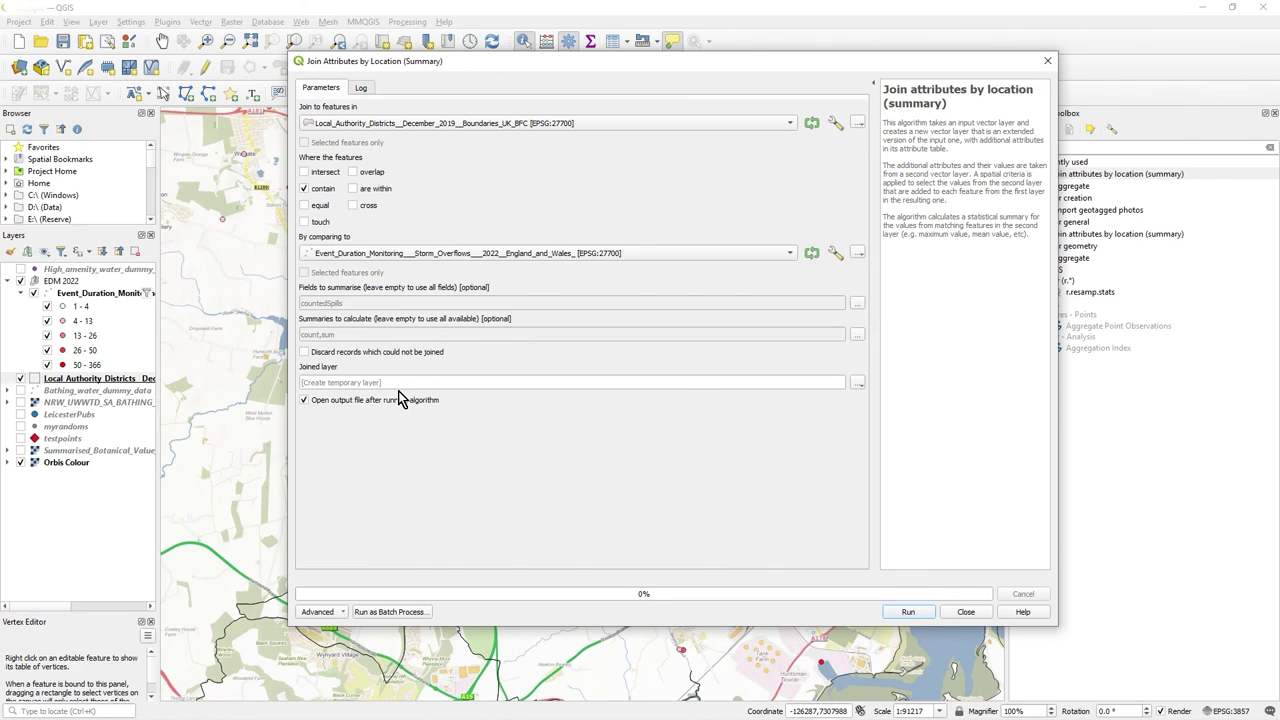
{"action": "type", "text": "d:\\"}
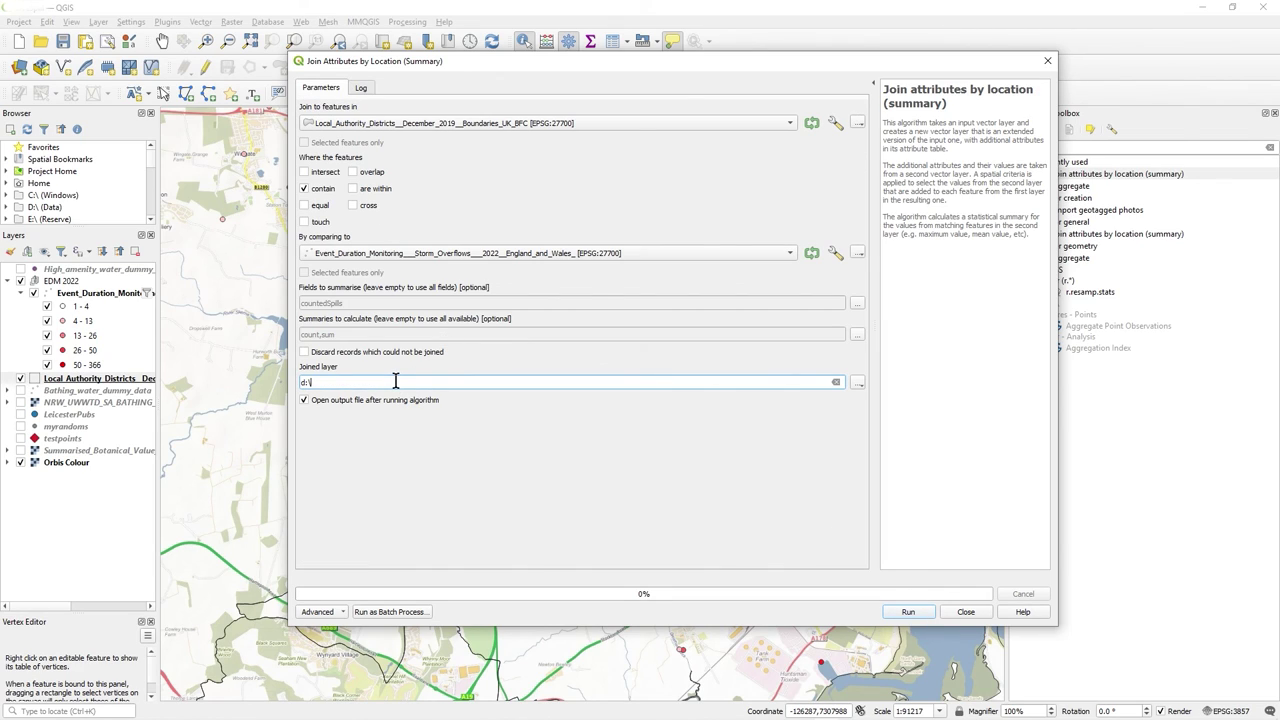
{"action": "type", "text": "temp\\answer3.gp"}
{"action": "key", "text": "BackSpace"}
{"action": "key", "text": "BackSpace"}
{"action": "left_click", "coordinate": [915, 611]}
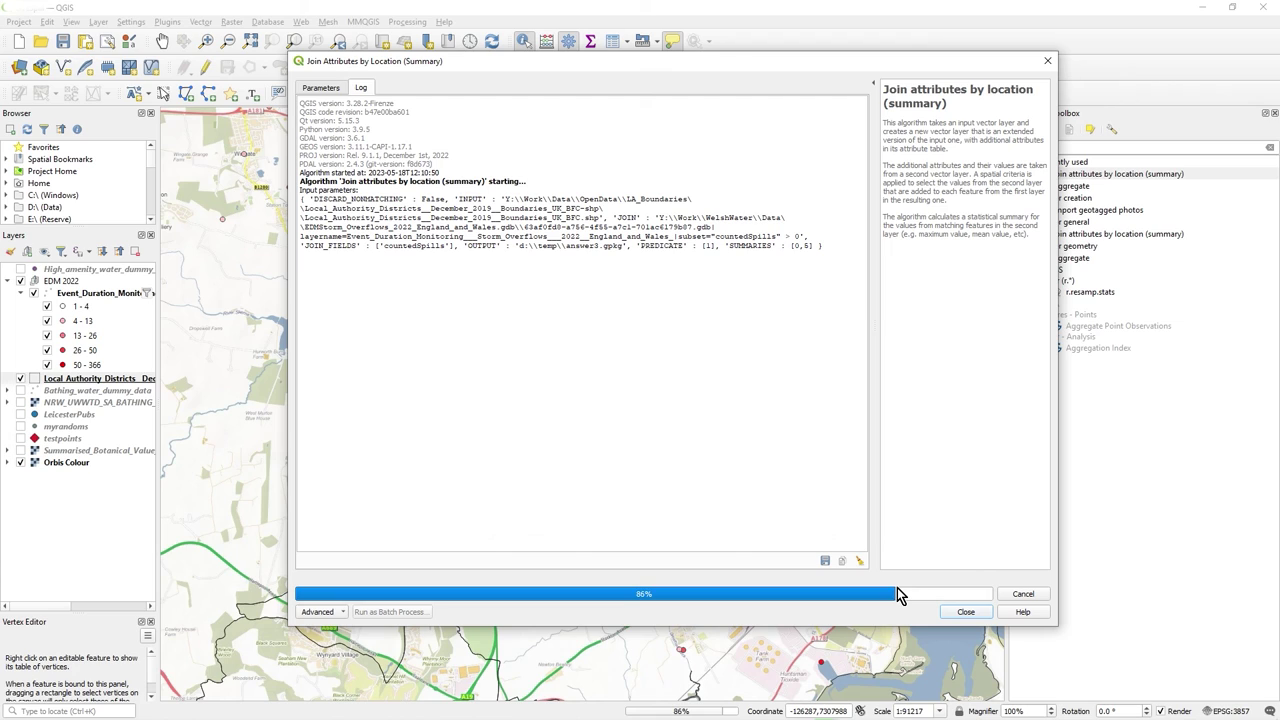
{"action": "scroll", "coordinate": [632, 376], "scroll_direction": "down", "scroll_amount": 3}
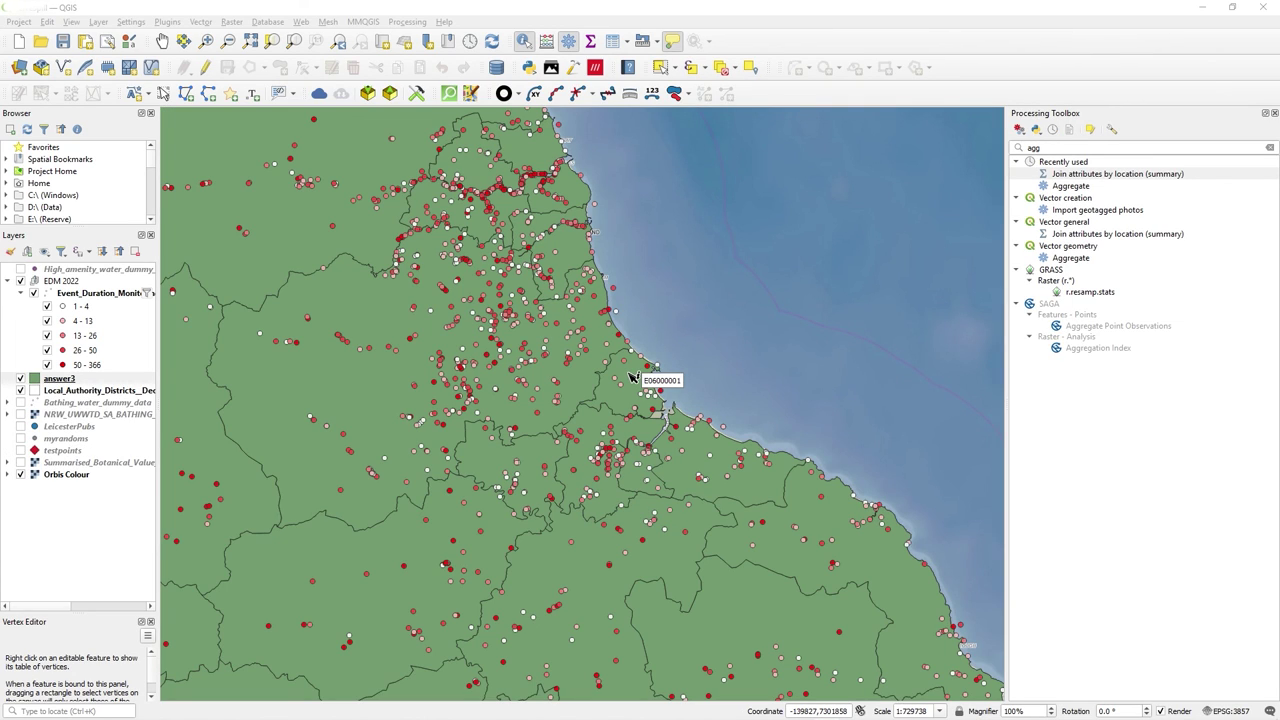
- Hide the storm-overflow points and pan out to show all of Great Britain
{"action": "mouse_move", "coordinate": [591, 378]}
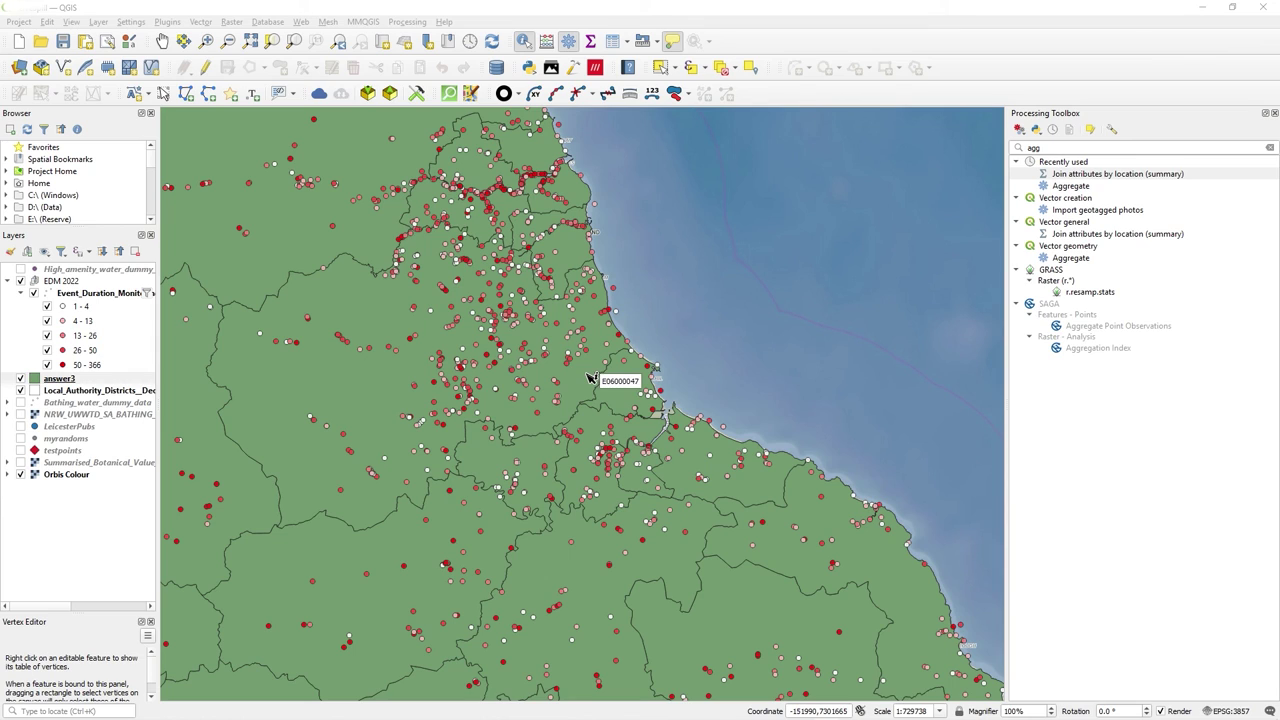
{"action": "scroll", "coordinate": [591, 378], "scroll_direction": "down", "scroll_amount": 1}
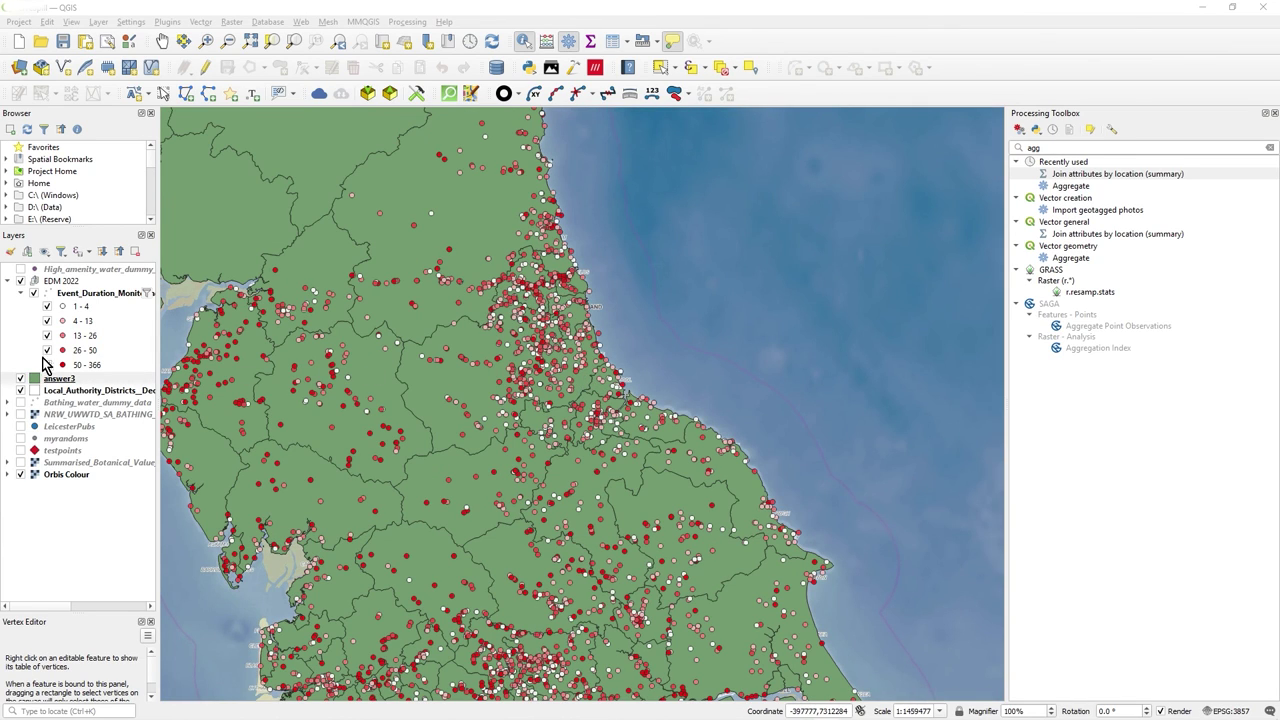
{"action": "left_click", "coordinate": [33, 293]}
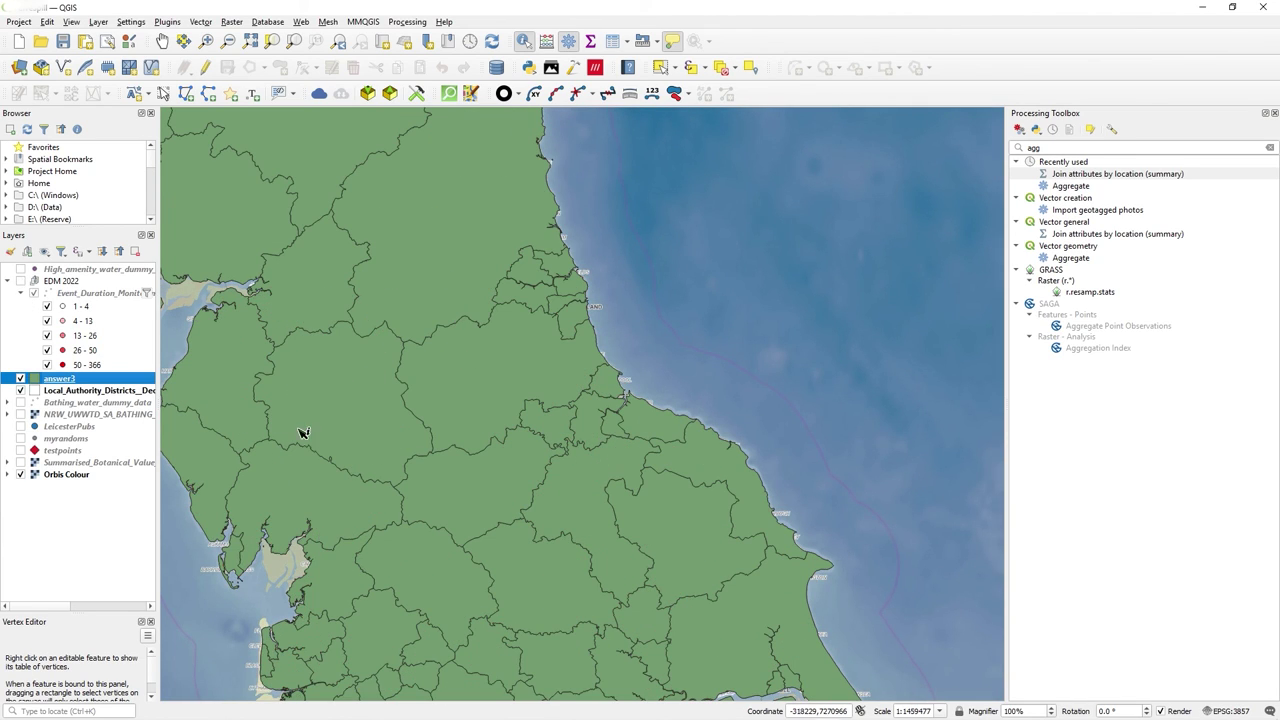
{"action": "scroll", "coordinate": [313, 441], "scroll_direction": "down", "scroll_amount": 1}
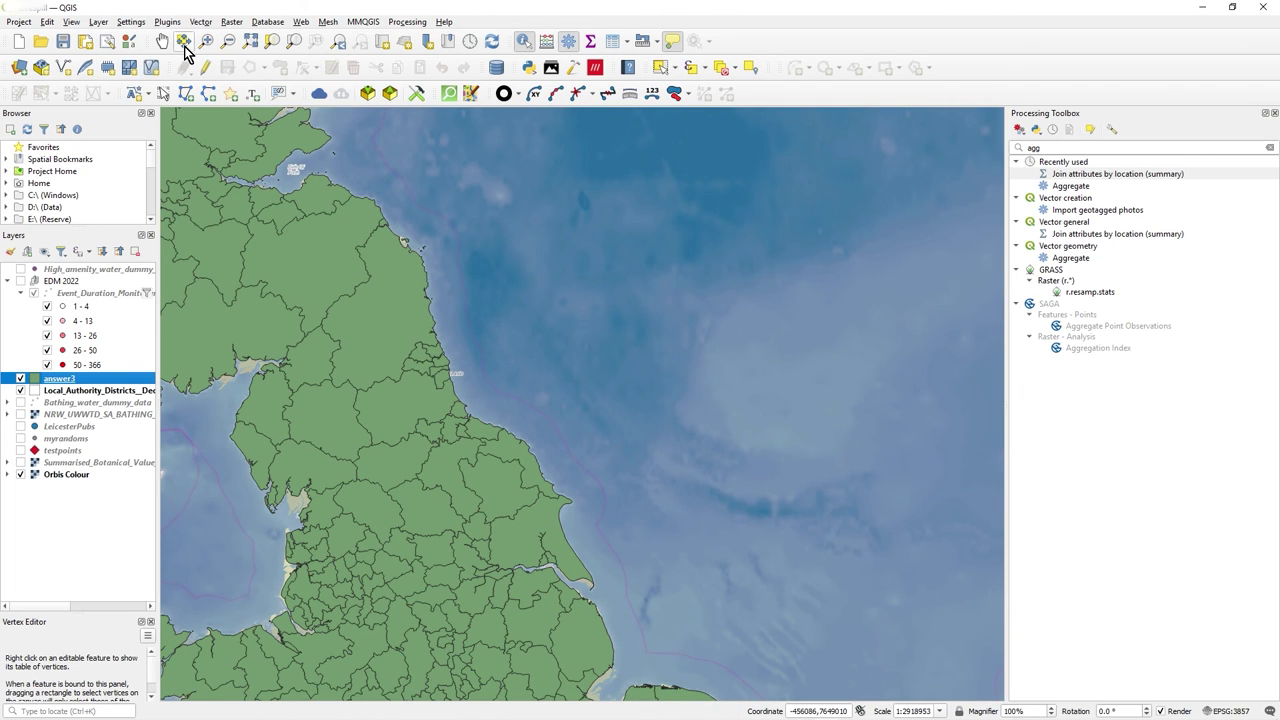
{"action": "left_click", "coordinate": [163, 42]}
{"action": "left_click_drag", "start_coordinate": [443, 414], "coordinate": [680, 371]}
{"action": "scroll", "coordinate": [663, 380], "scroll_direction": "down", "scroll_amount": 1}
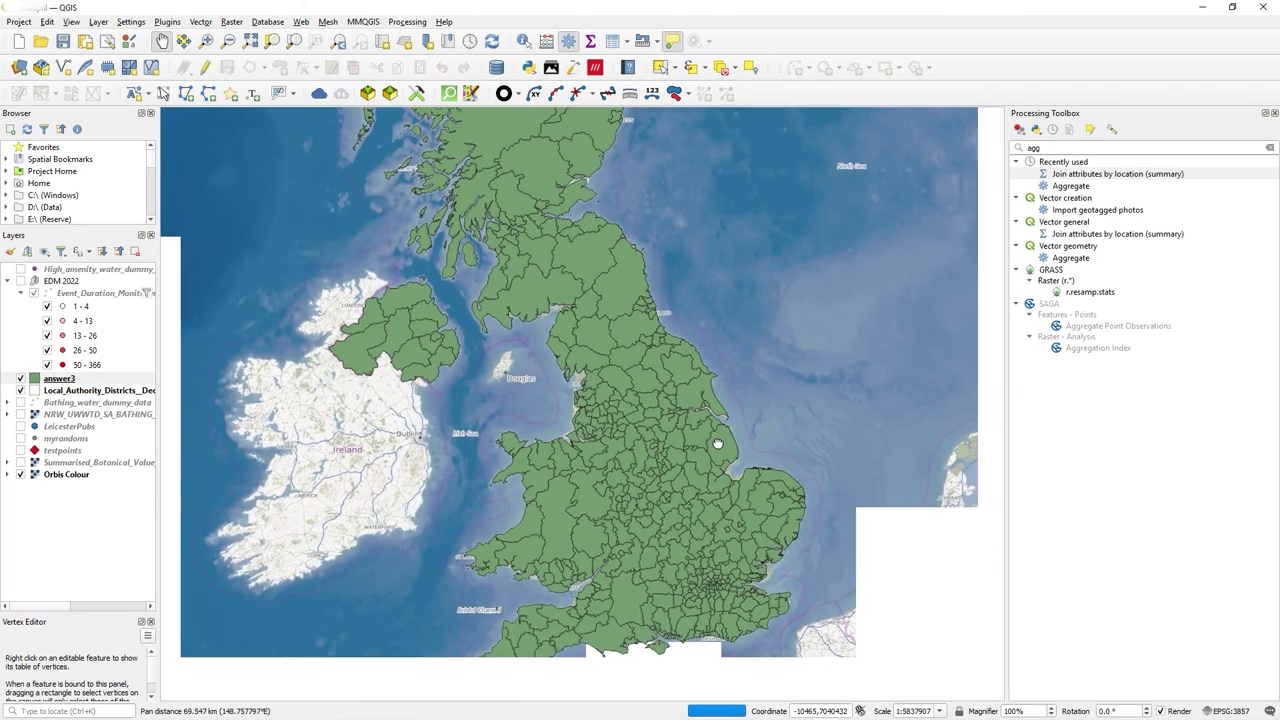
{"action": "left_click_drag", "start_coordinate": [742, 487], "coordinate": [719, 453]}
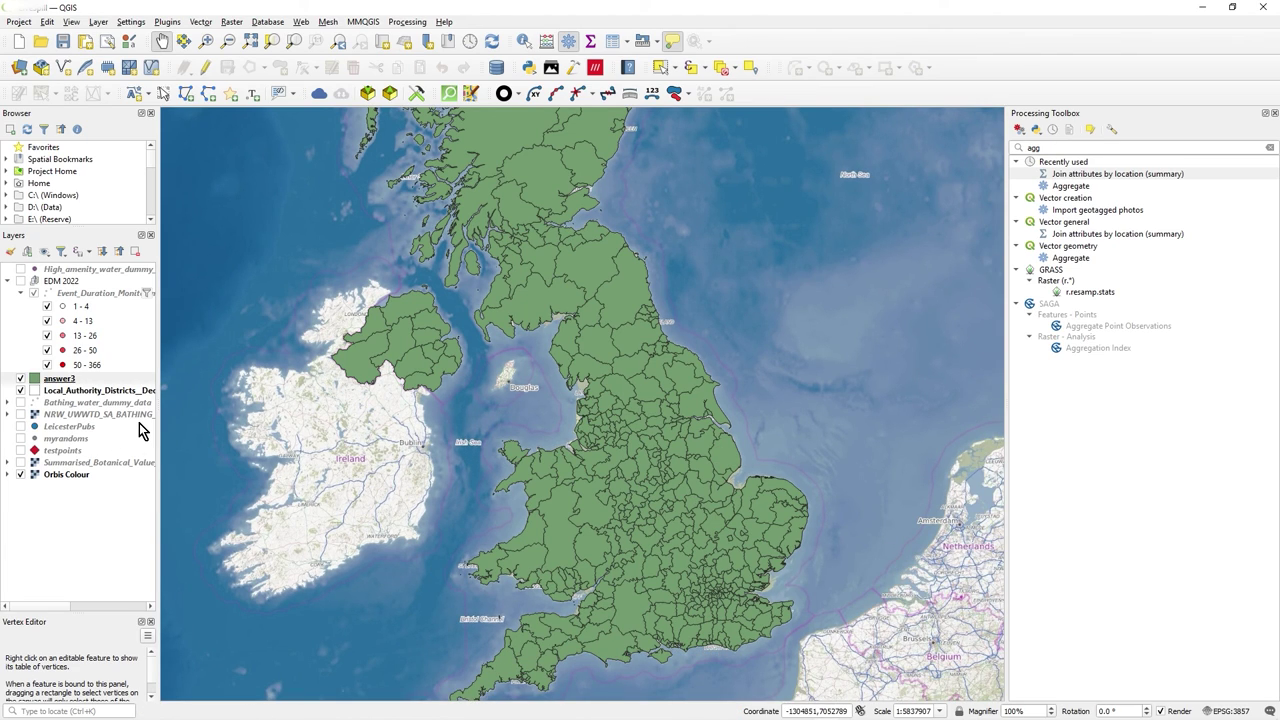
- Identify County Durham: countedSpills_count 437 and countedSpills_sum 9797
{"action": "left_click", "coordinate": [524, 41]}
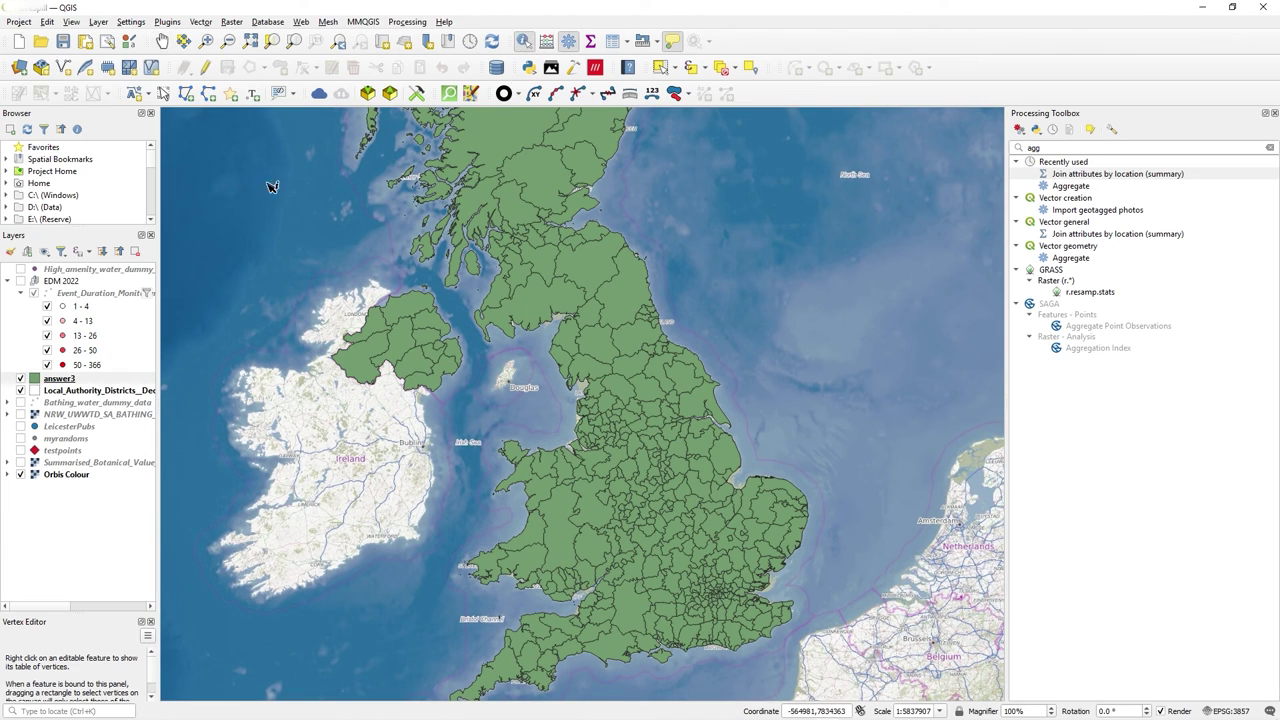
{"action": "left_click", "coordinate": [622, 340]}
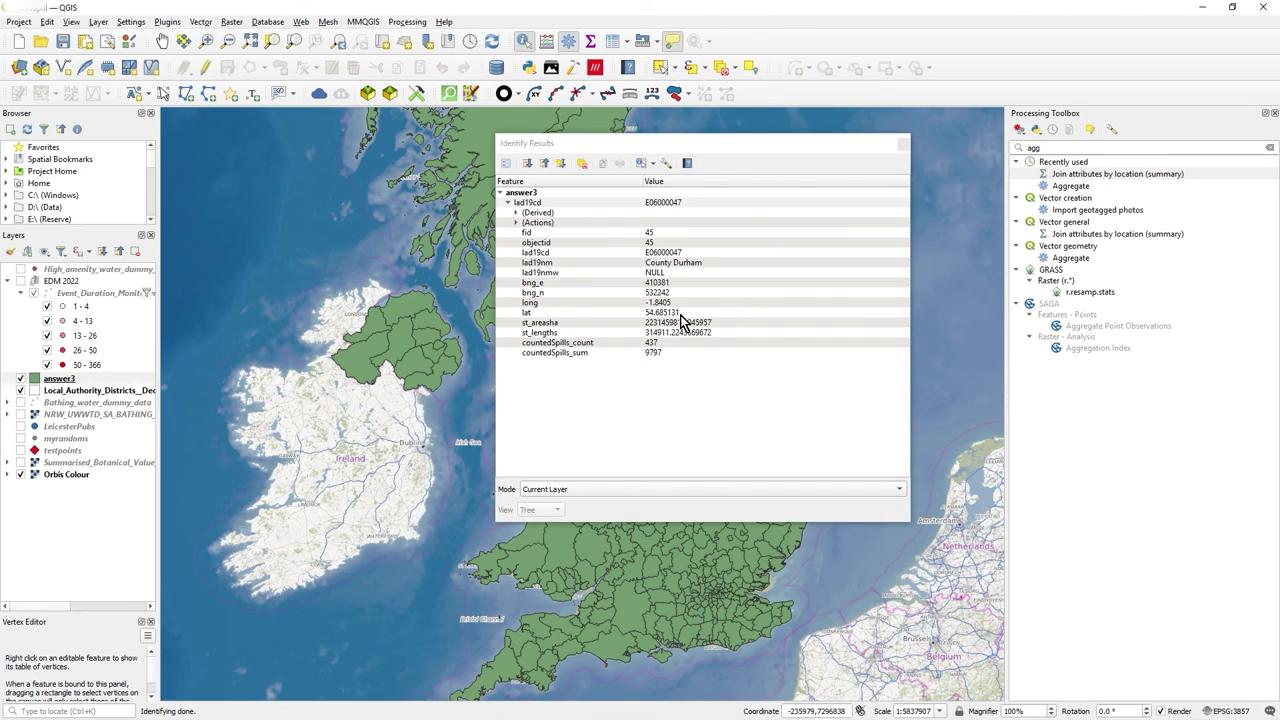
{"action": "left_click", "coordinate": [569, 345]}
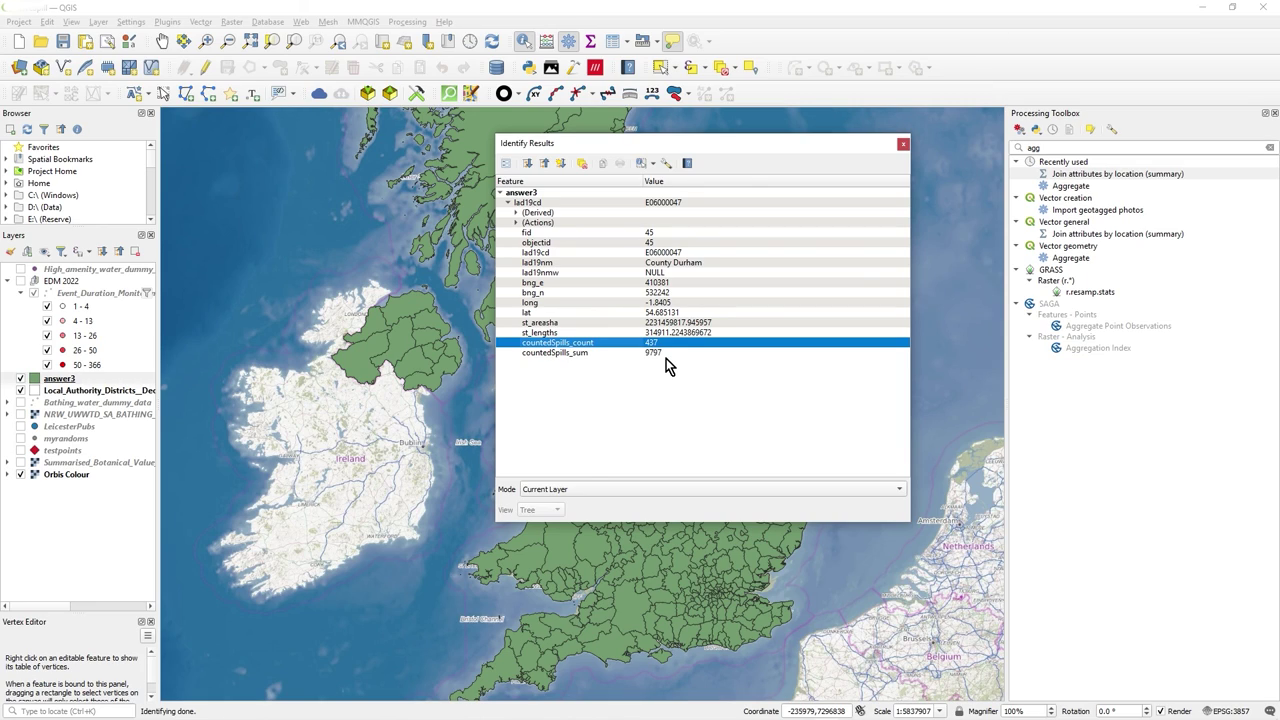
{"action": "left_click", "coordinate": [662, 354]}
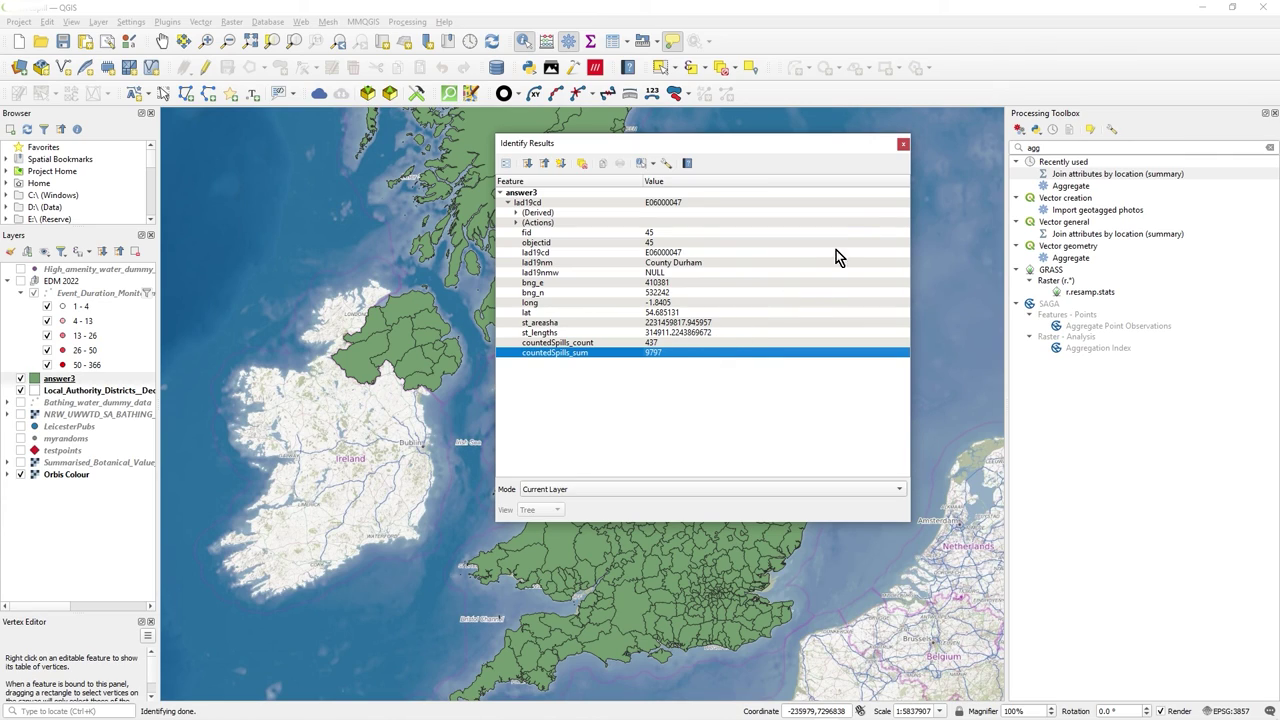
- Close the identify results, clear the highlight, and keep the storm-overflow points hidden
{"action": "left_click", "coordinate": [903, 144]}
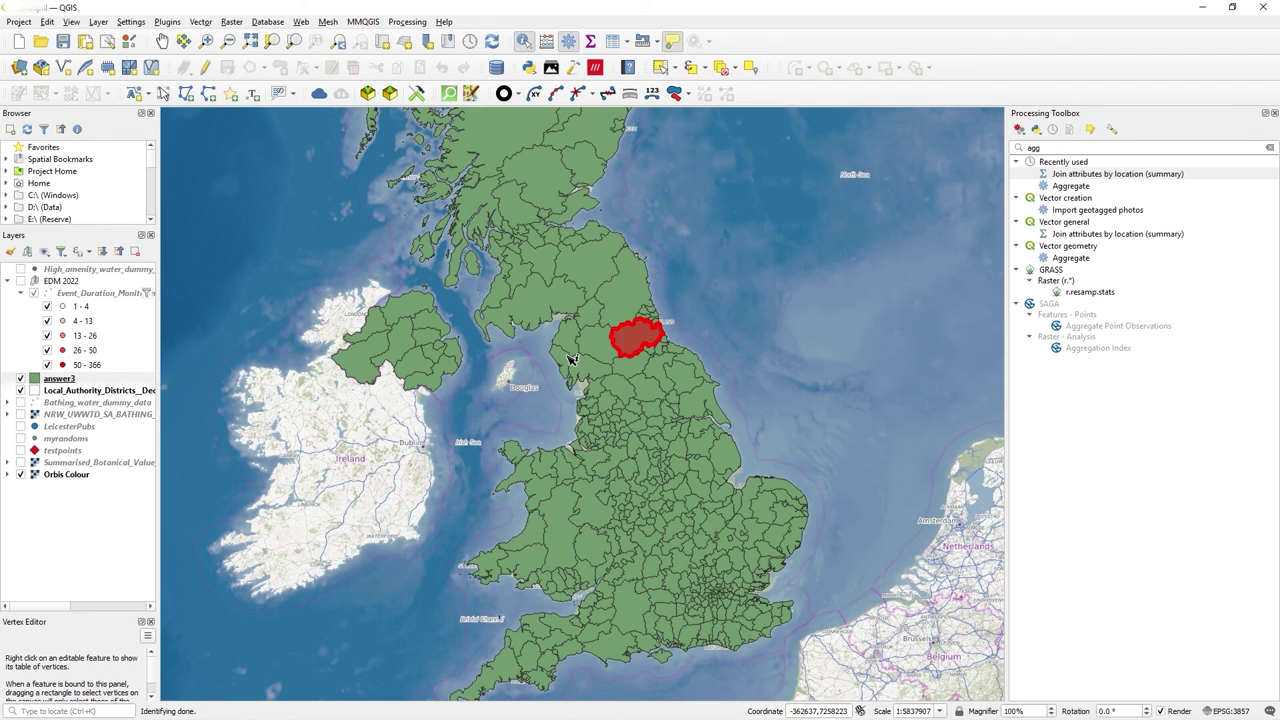
{"action": "left_click", "coordinate": [688, 341]}
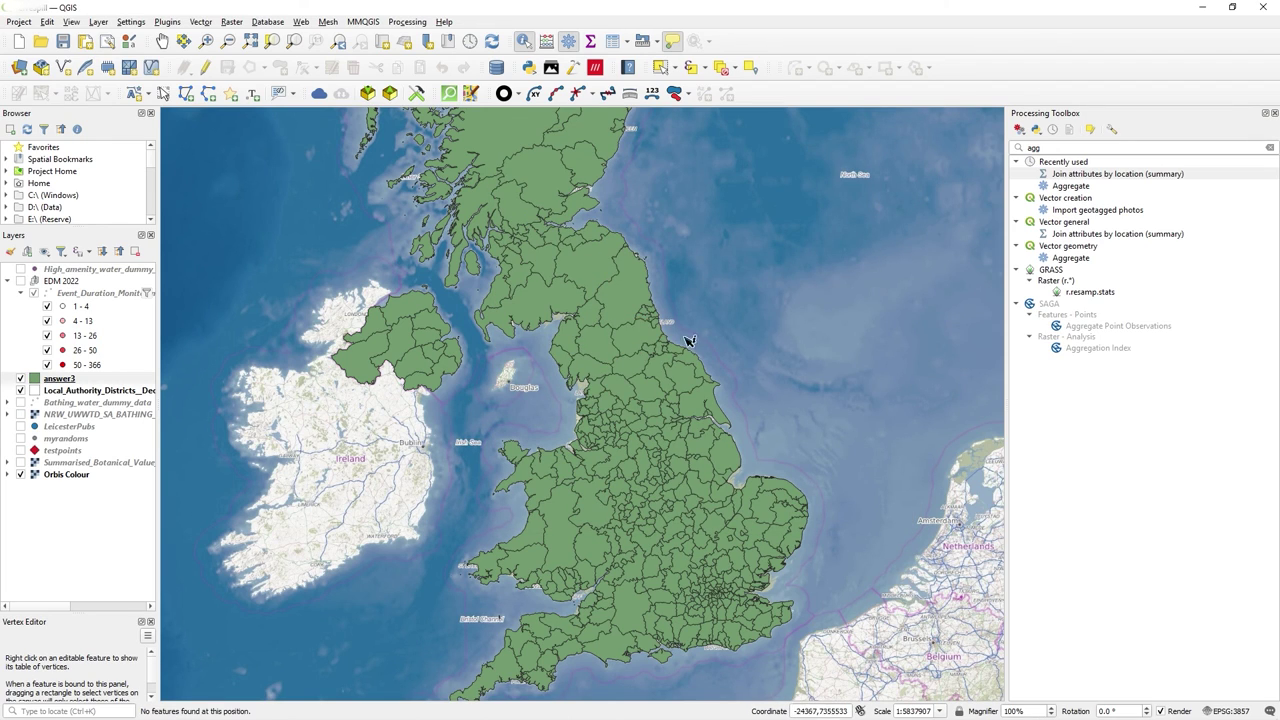
{"action": "left_click", "coordinate": [21, 281]}
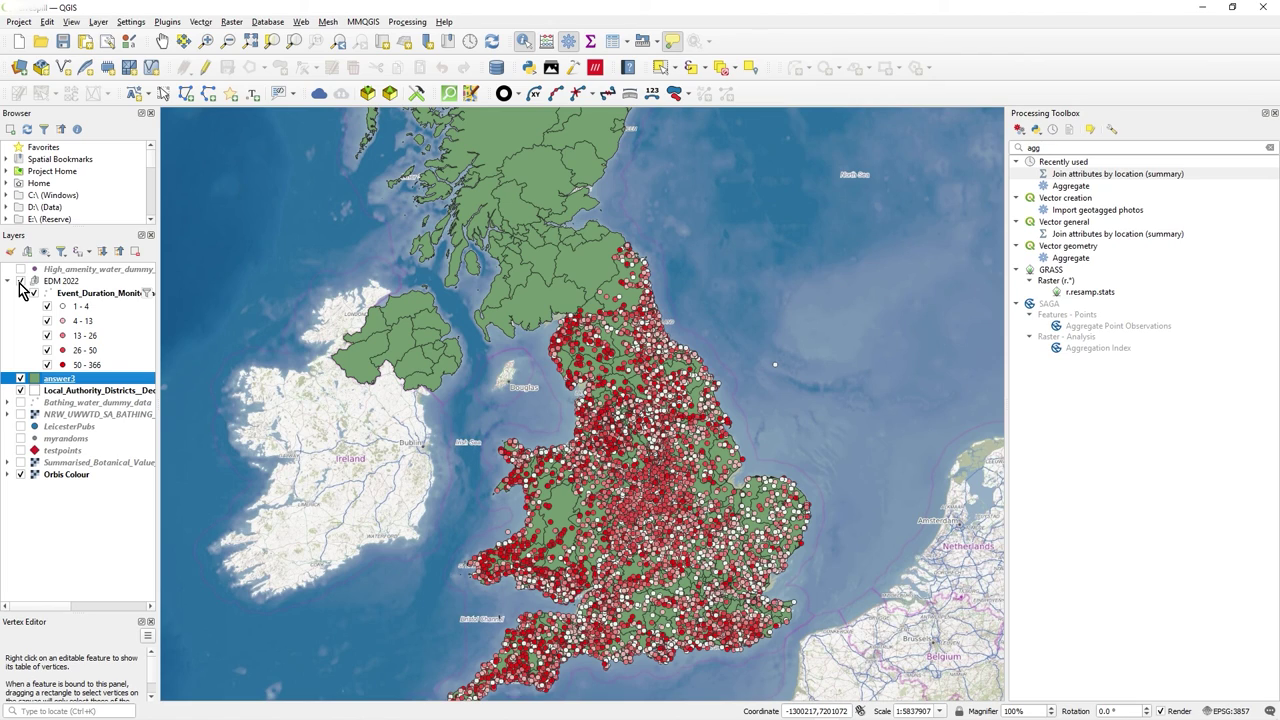
{"action": "left_click", "coordinate": [33, 292]}
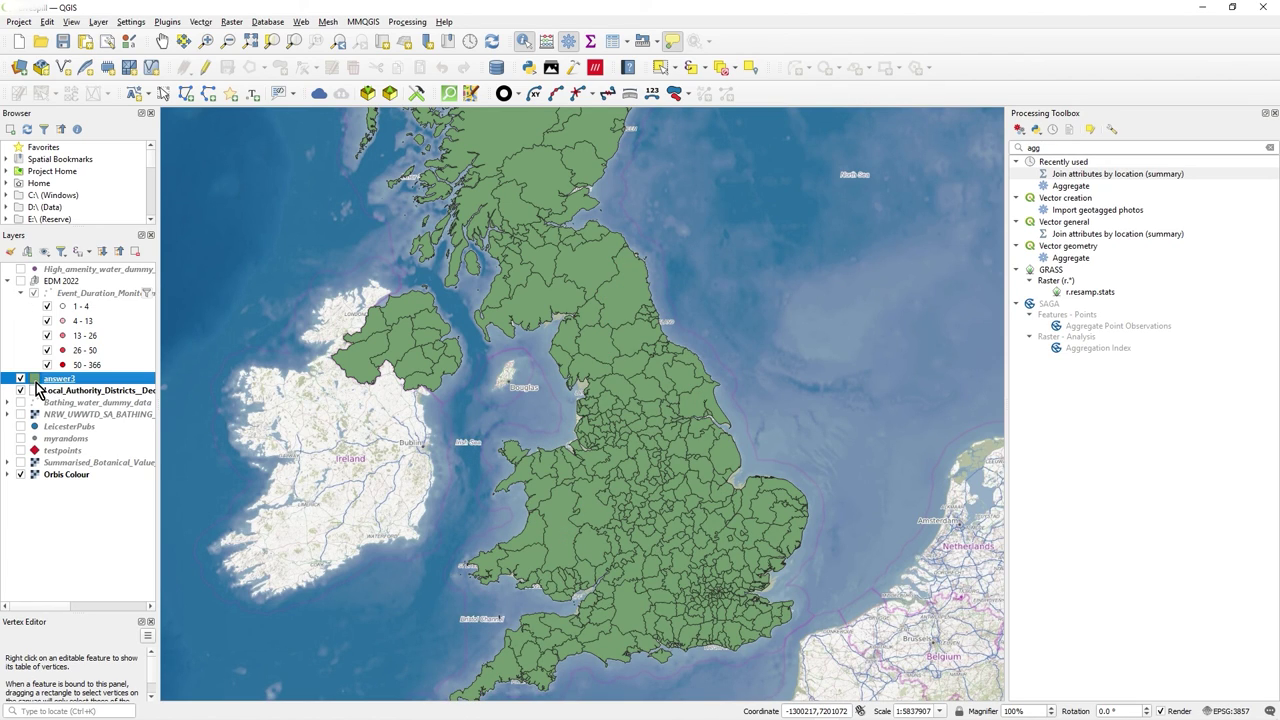
- Style answer3 as a graduated red ramp on countedSpills_sum in five quantile classes
{"action": "double_click", "coordinate": [36, 381]}
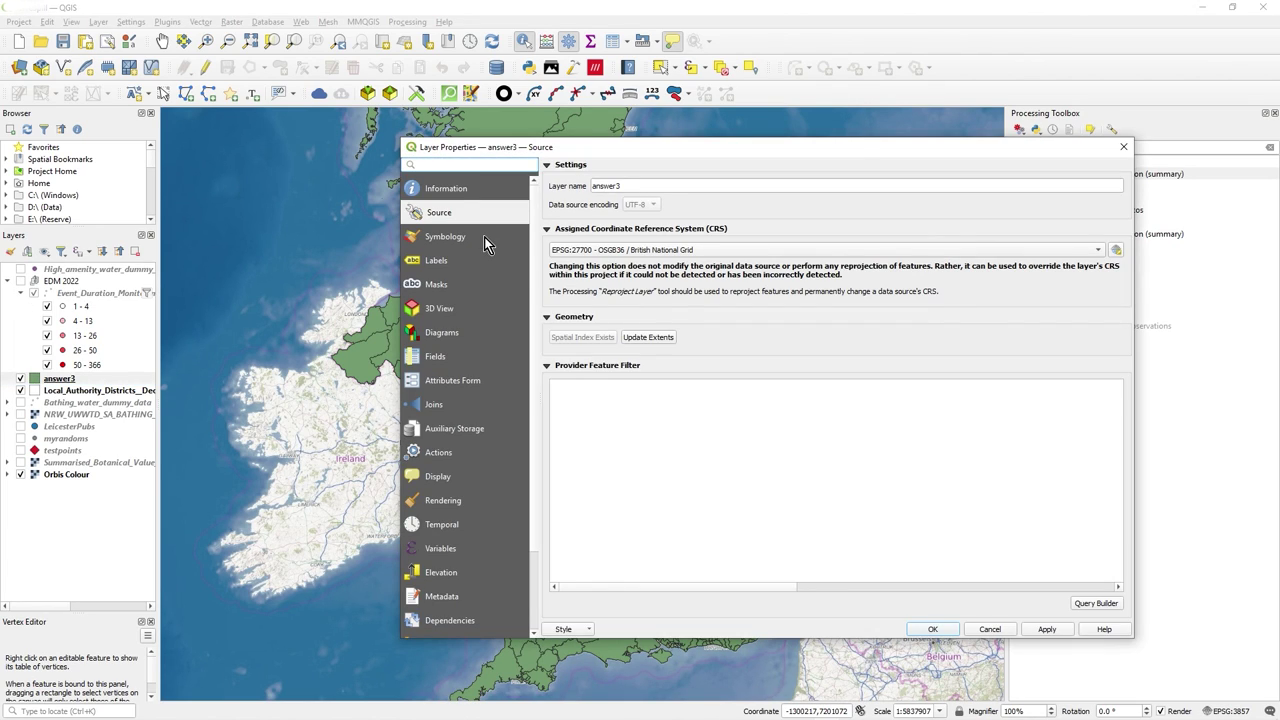
{"action": "left_click", "coordinate": [484, 240]}
{"action": "left_click", "coordinate": [619, 168]}
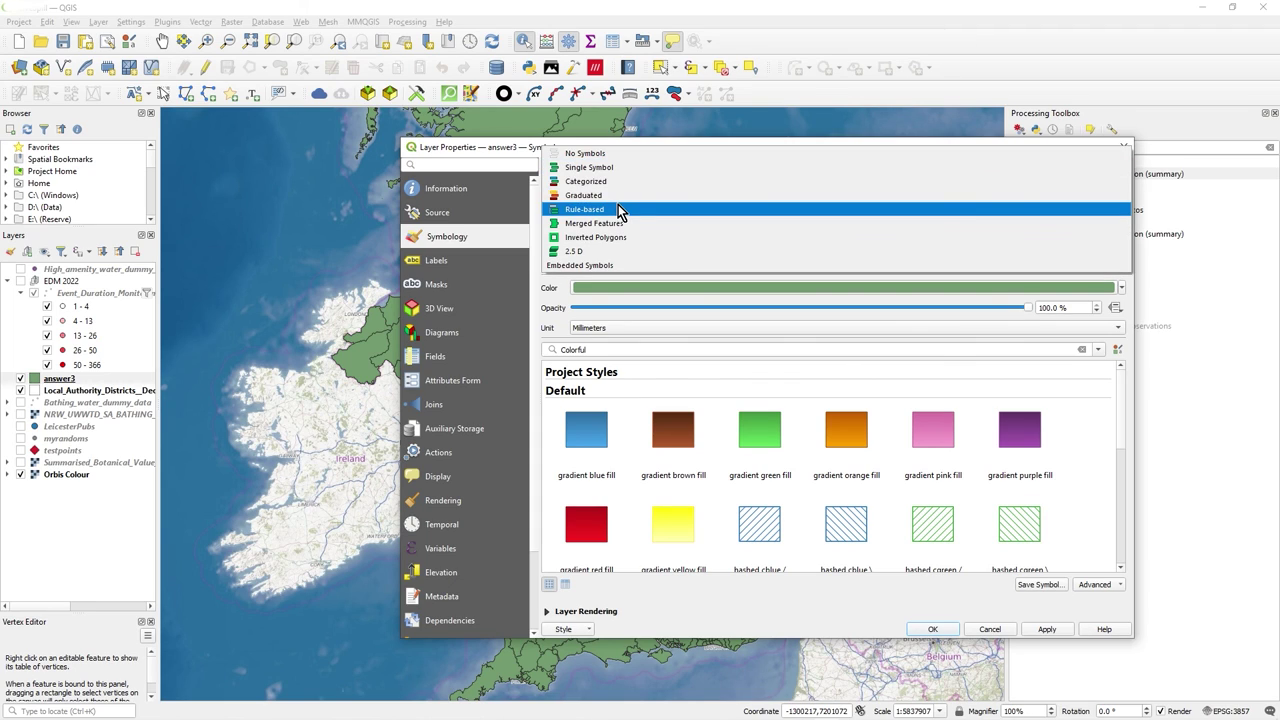
{"action": "left_click", "coordinate": [608, 207]}
{"action": "left_click", "coordinate": [1105, 188]}
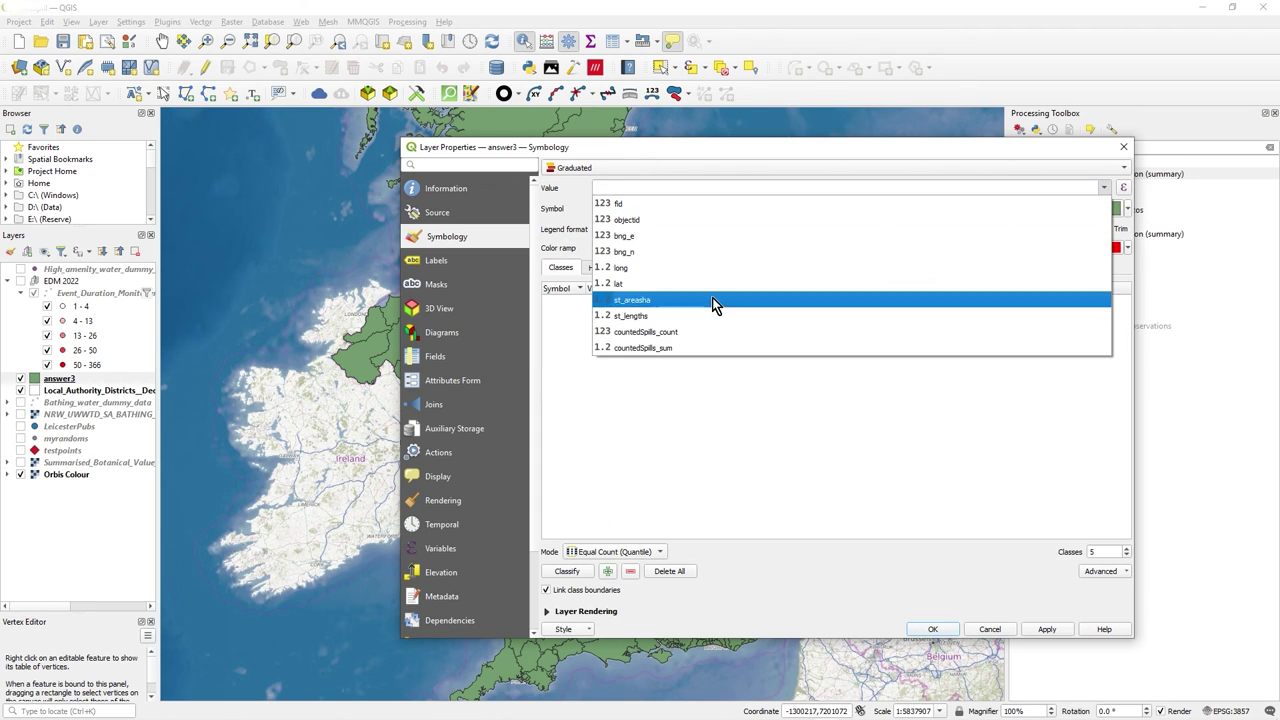
{"action": "left_click", "coordinate": [711, 347]}
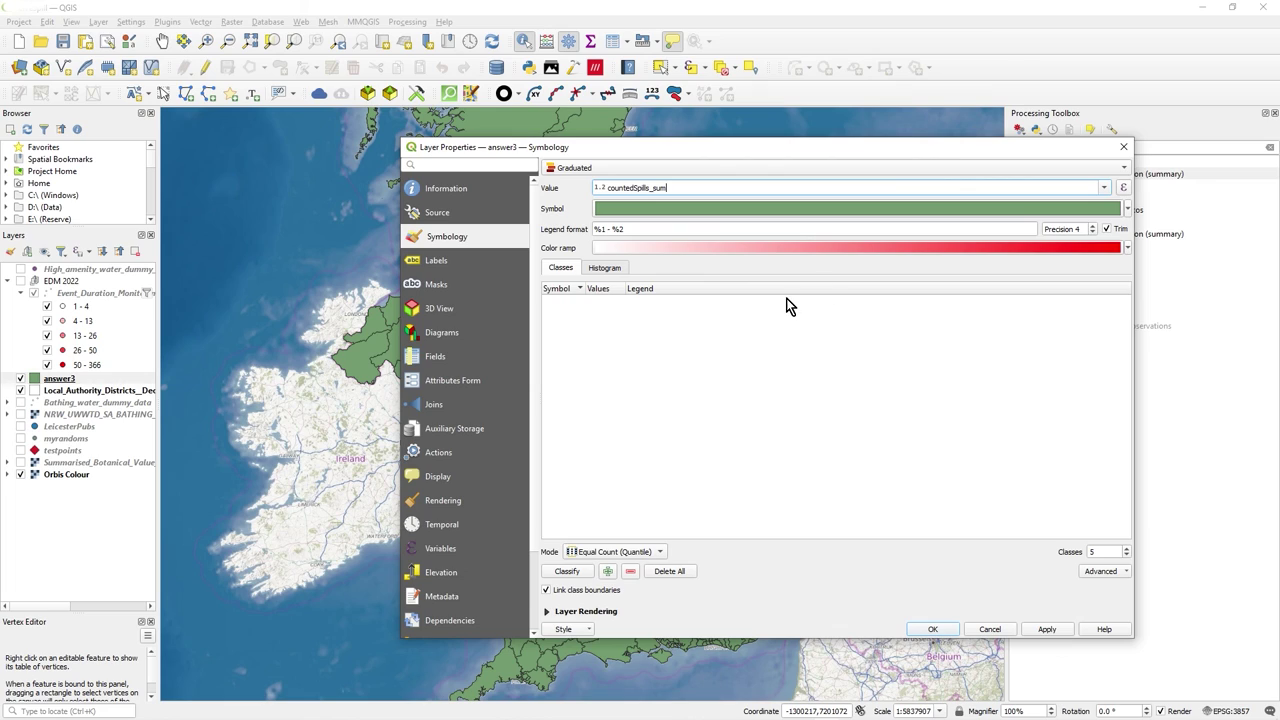
{"action": "left_click", "coordinate": [568, 571]}
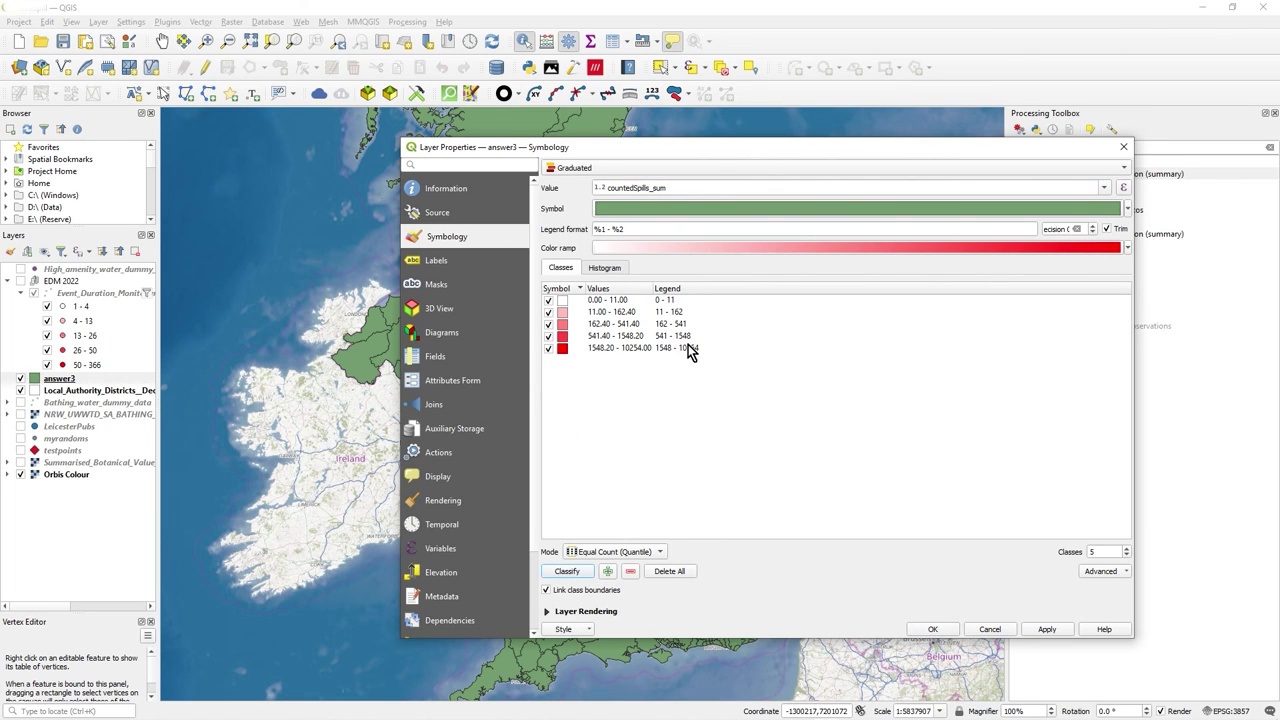
{"action": "left_click", "coordinate": [1047, 629]}
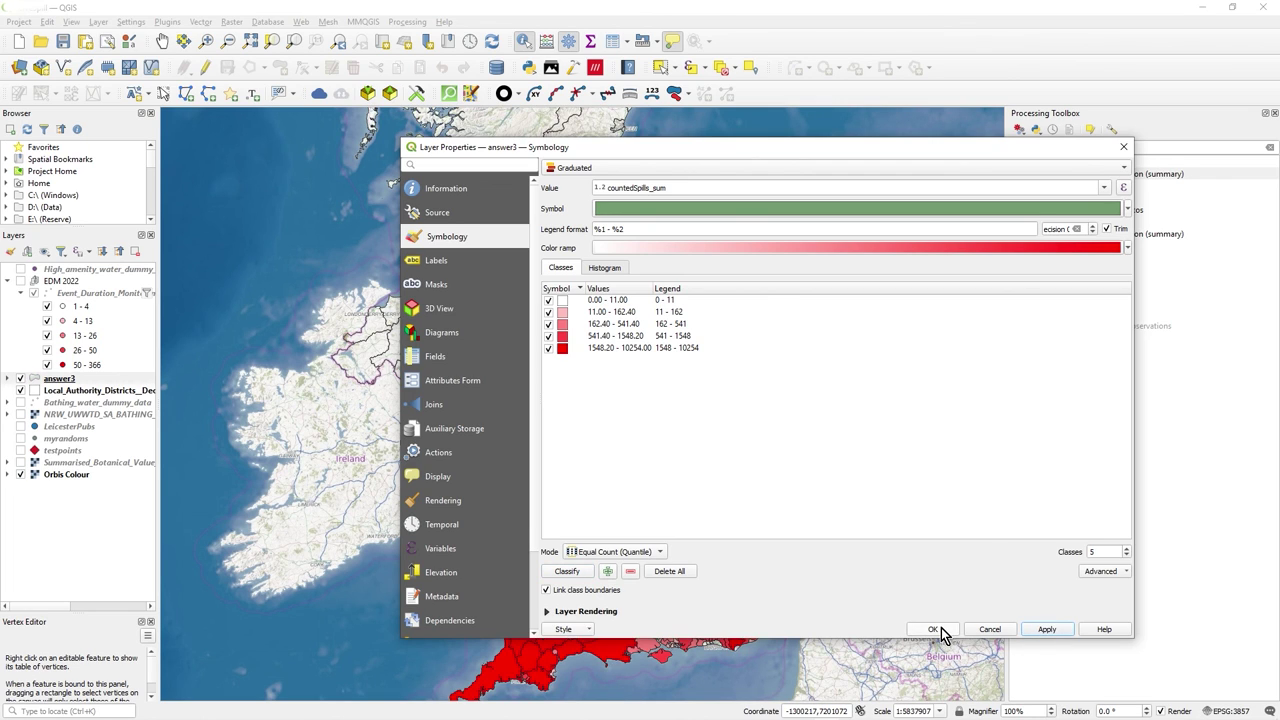
{"action": "left_click", "coordinate": [932, 629]}
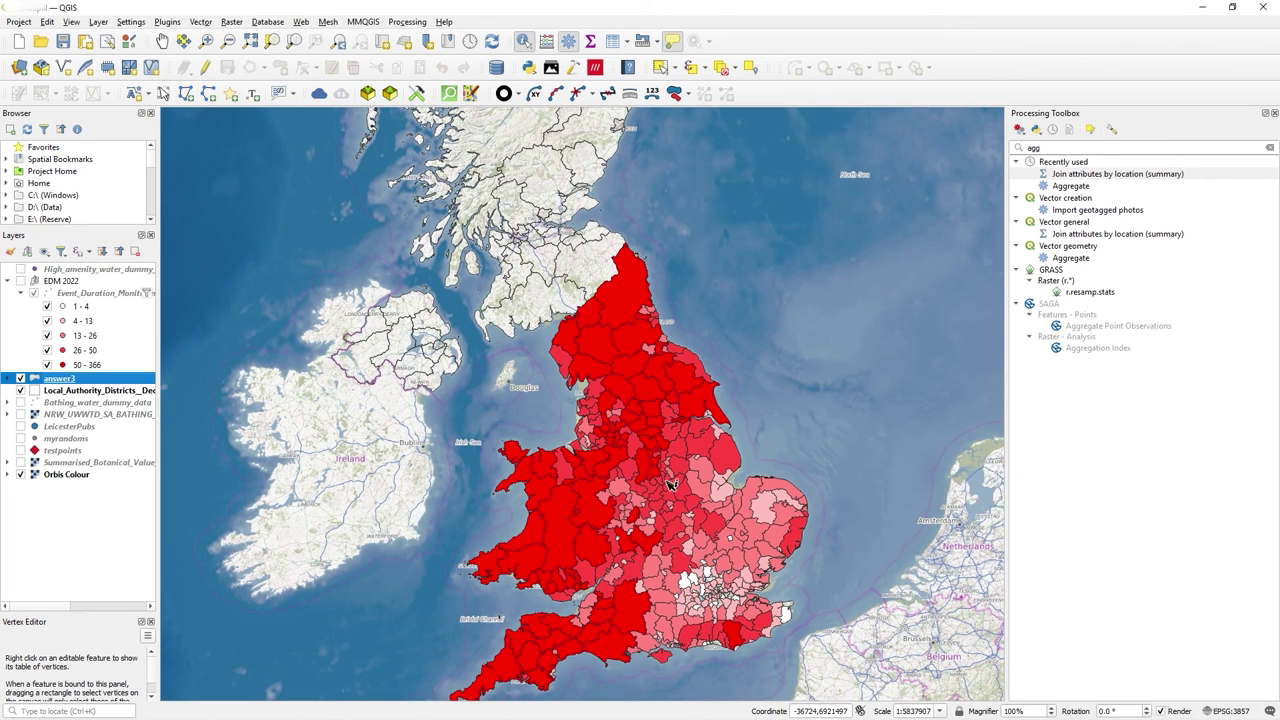
- Centre England and Wales on the map and expand the answer3 legend classes
{"action": "left_click", "coordinate": [162, 41]}
{"action": "left_click_drag", "start_coordinate": [740, 525], "coordinate": [656, 416]}
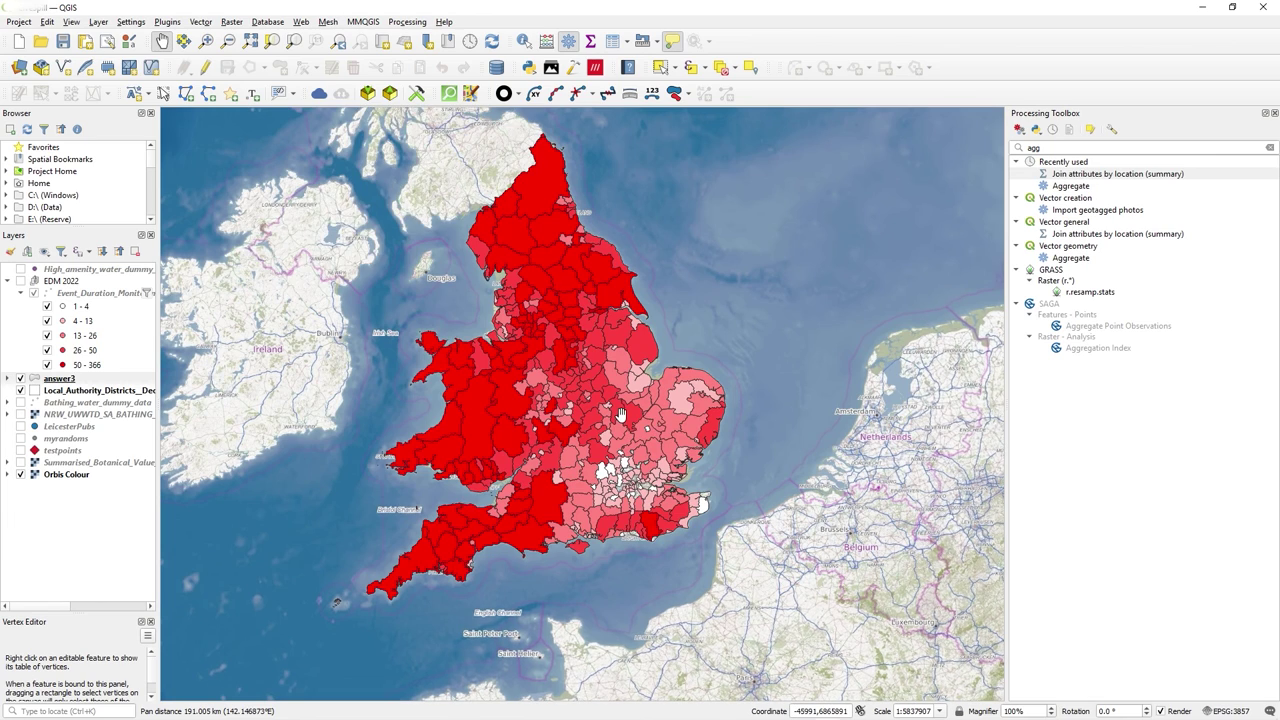
{"action": "scroll", "coordinate": [598, 488], "scroll_direction": "up", "scroll_amount": 1}
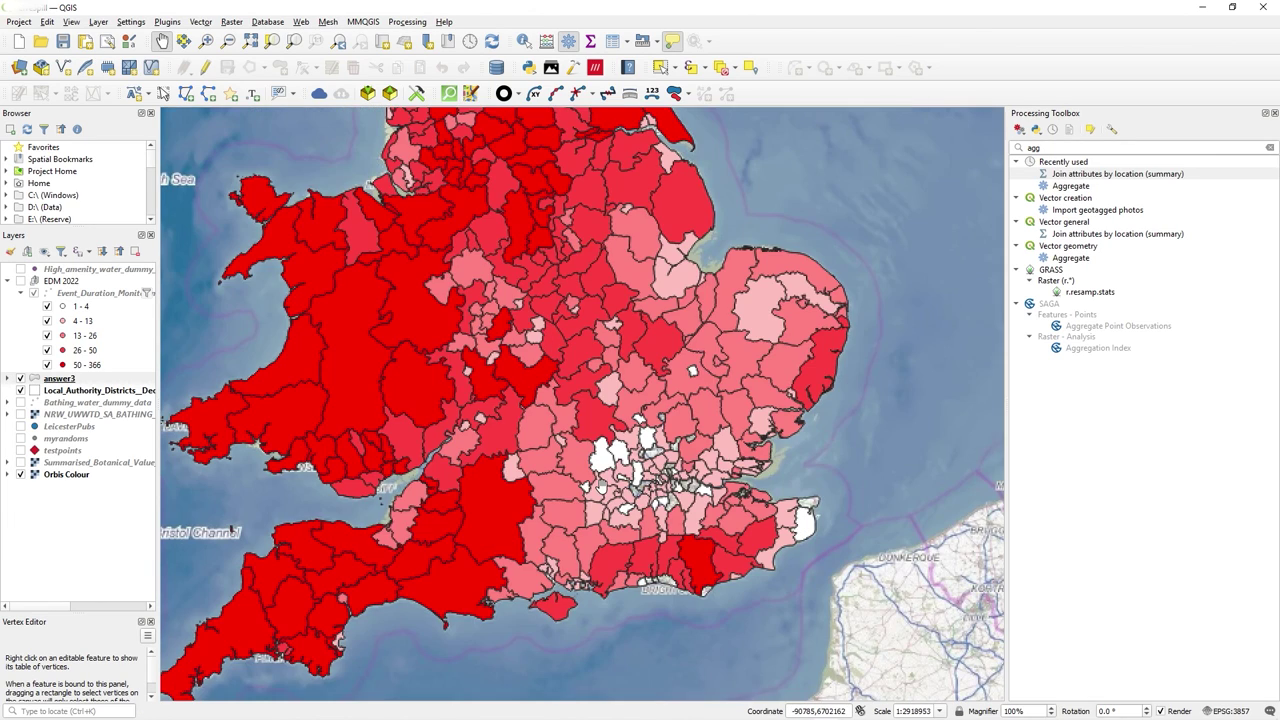
{"action": "left_click_drag", "start_coordinate": [601, 496], "coordinate": [718, 481]}
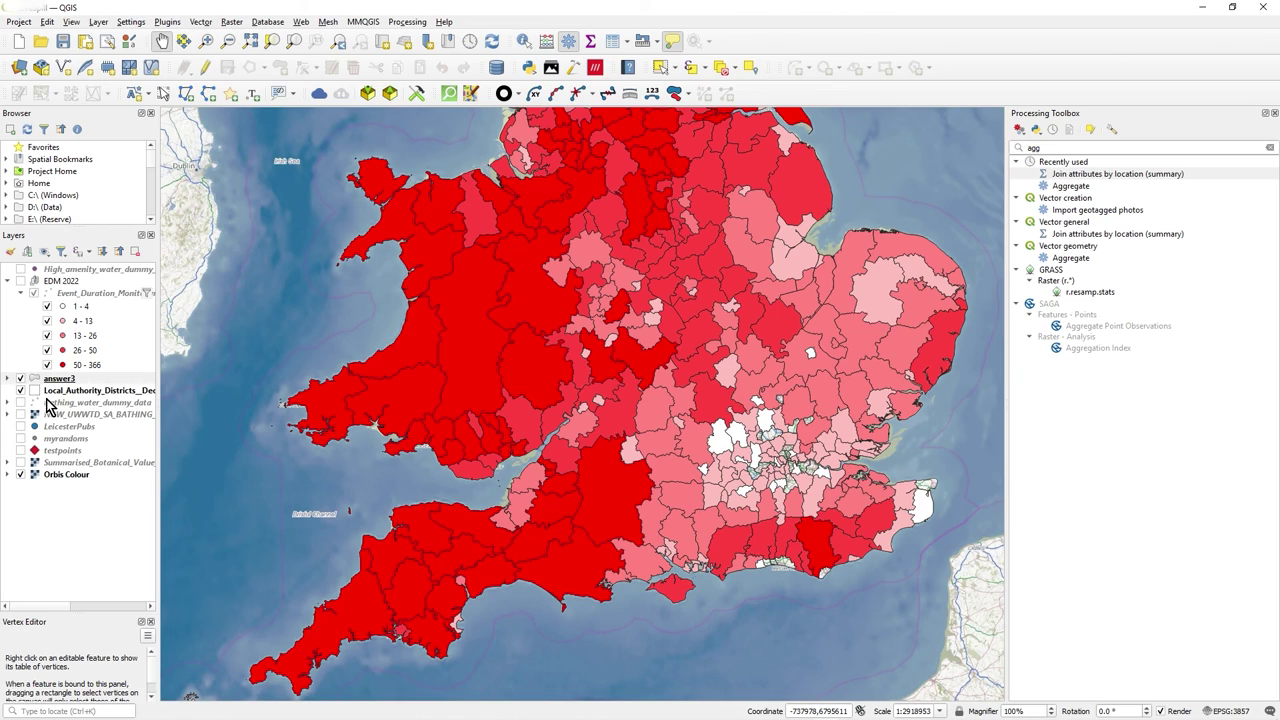
{"action": "left_click", "coordinate": [7, 379]}
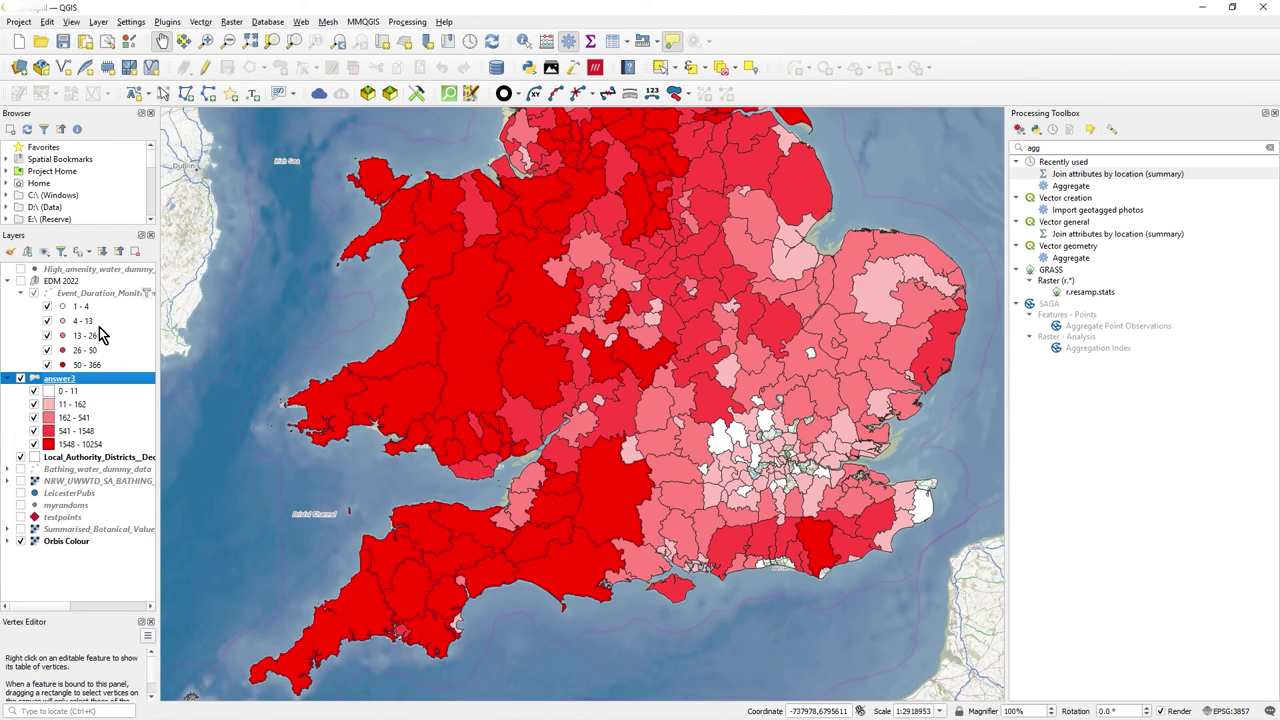
{"action": "left_click", "coordinate": [68, 446]}
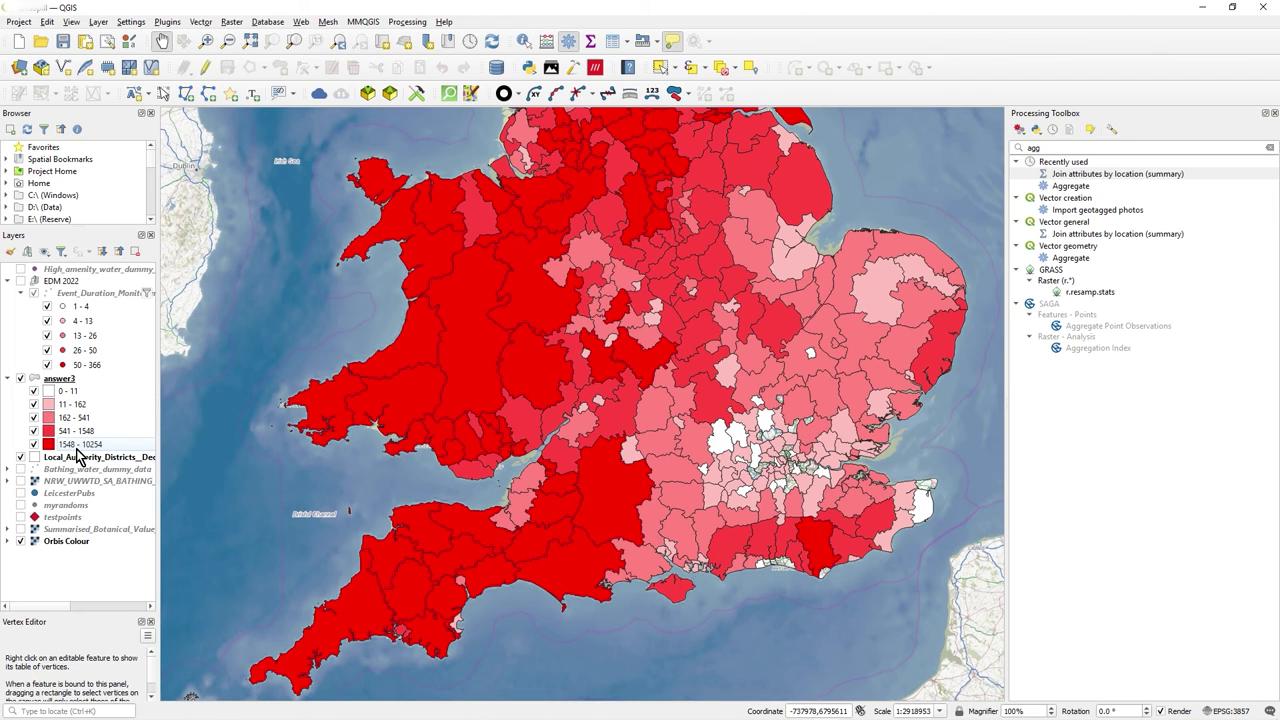
- Zoom towards London, identify Bromley's spill totals, and bring the join tool over the map
{"action": "left_click_drag", "start_coordinate": [708, 430], "coordinate": [582, 278]}
{"action": "scroll", "coordinate": [615, 410], "scroll_direction": "up", "scroll_amount": 1}
{"action": "left_click", "coordinate": [523, 41]}
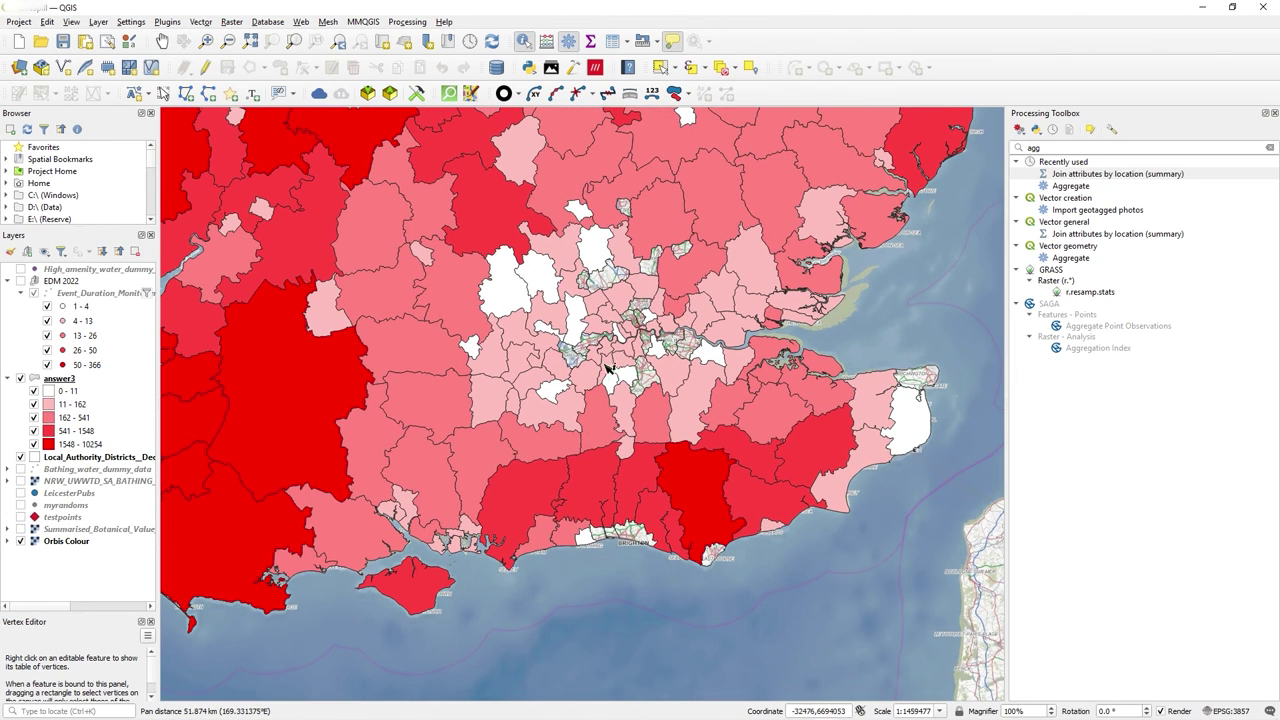
{"action": "left_click", "coordinate": [670, 378]}
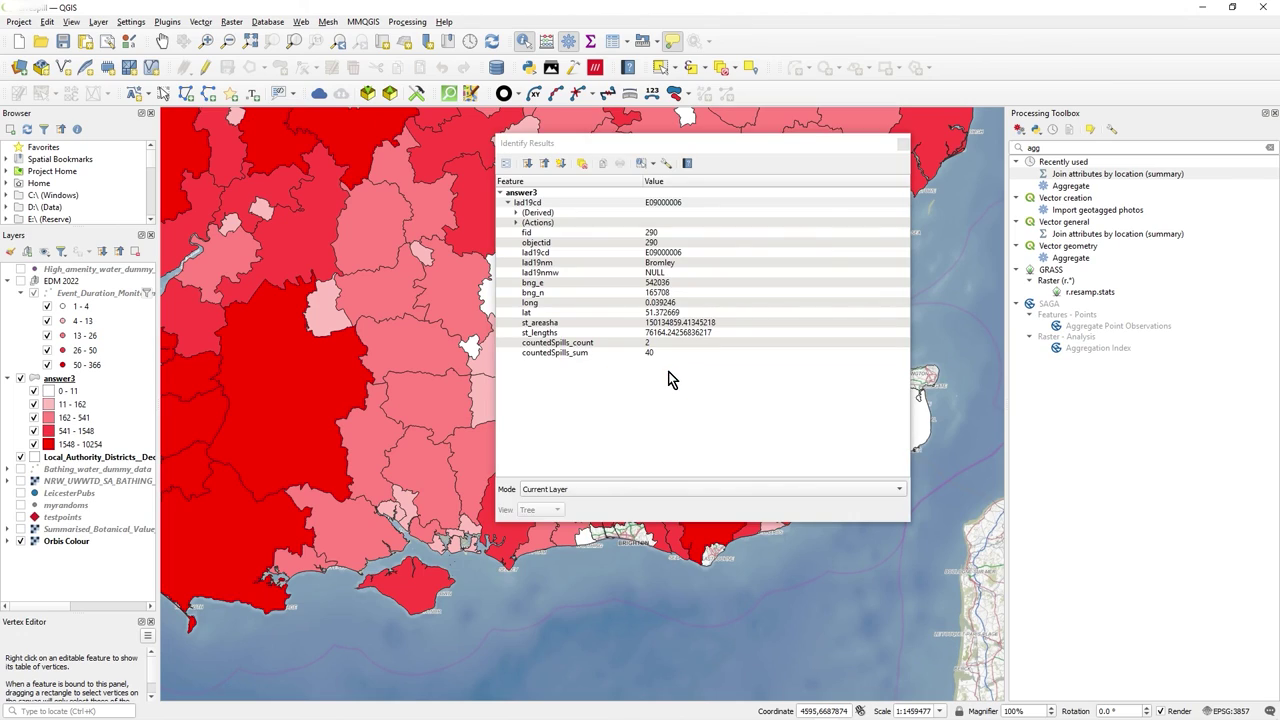
{"action": "left_click", "coordinate": [903, 145]}
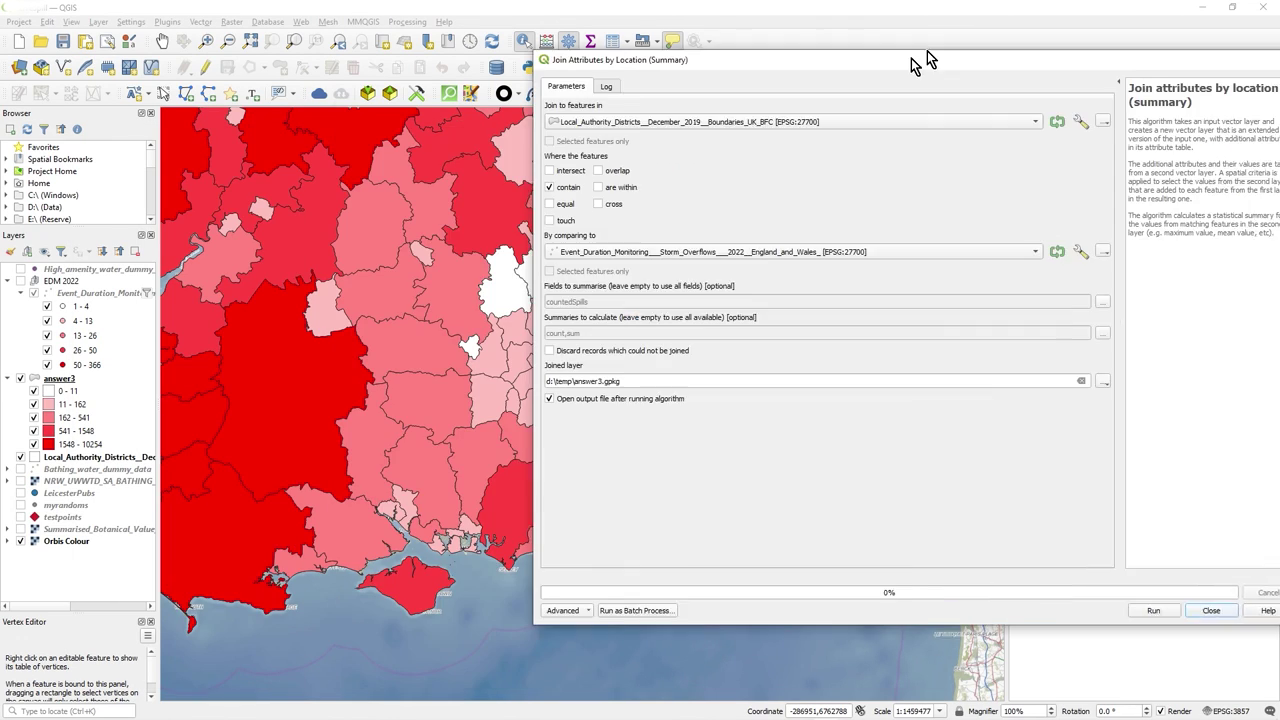
{"action": "left_click_drag", "start_coordinate": [929, 57], "coordinate": [533, 75]}
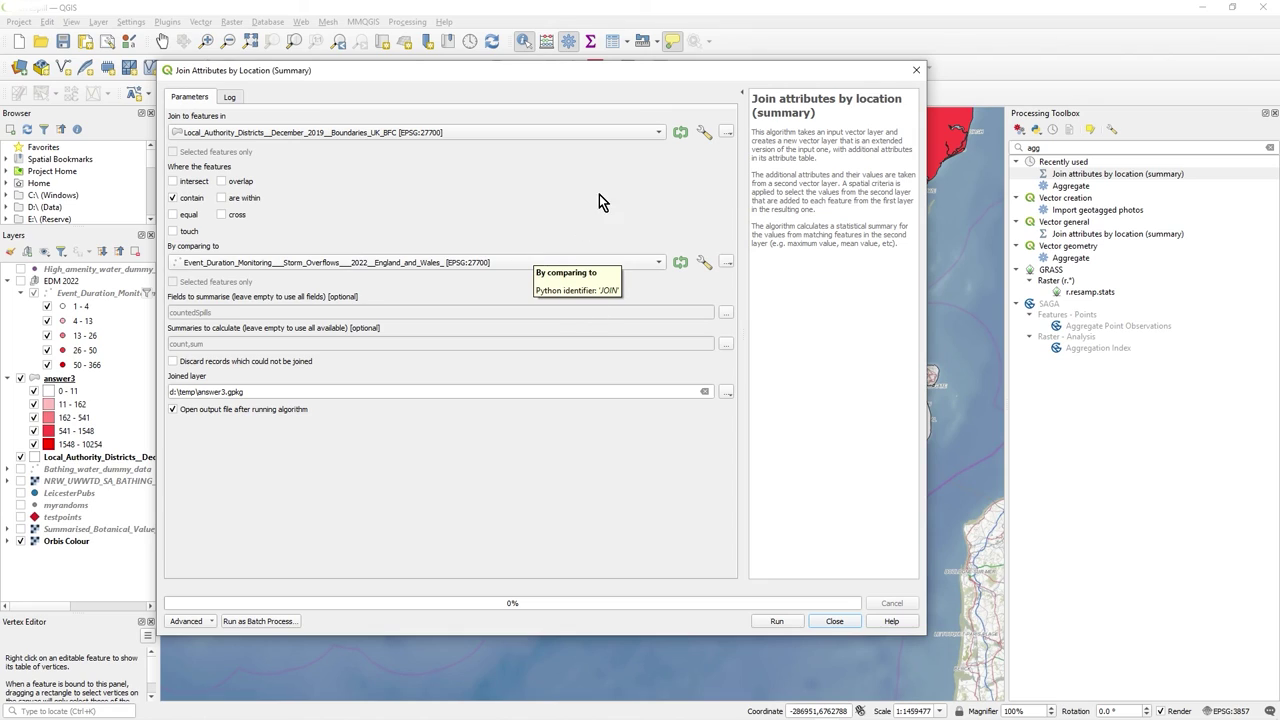
- Copy the join tool's countedSpills summary settings (output d:\temp\answer3.gpkg) as JSON
{"action": "left_click", "coordinate": [207, 621]}
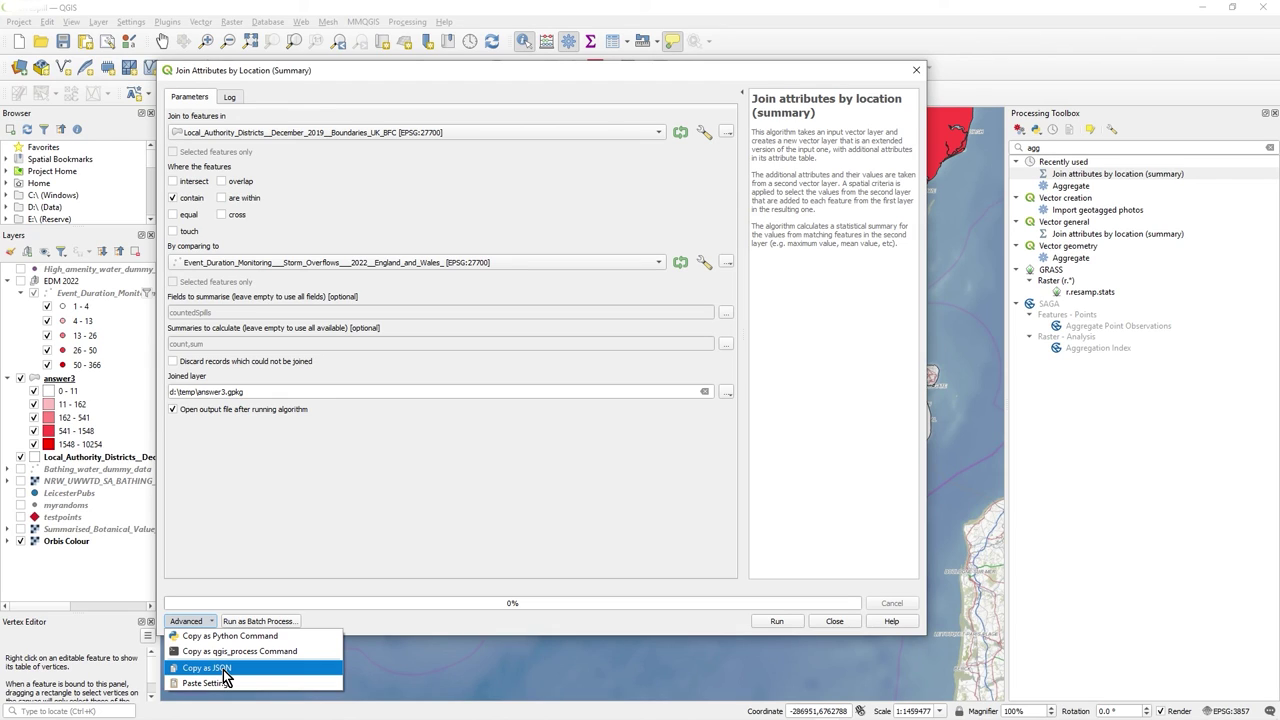
{"action": "left_click", "coordinate": [223, 668]}
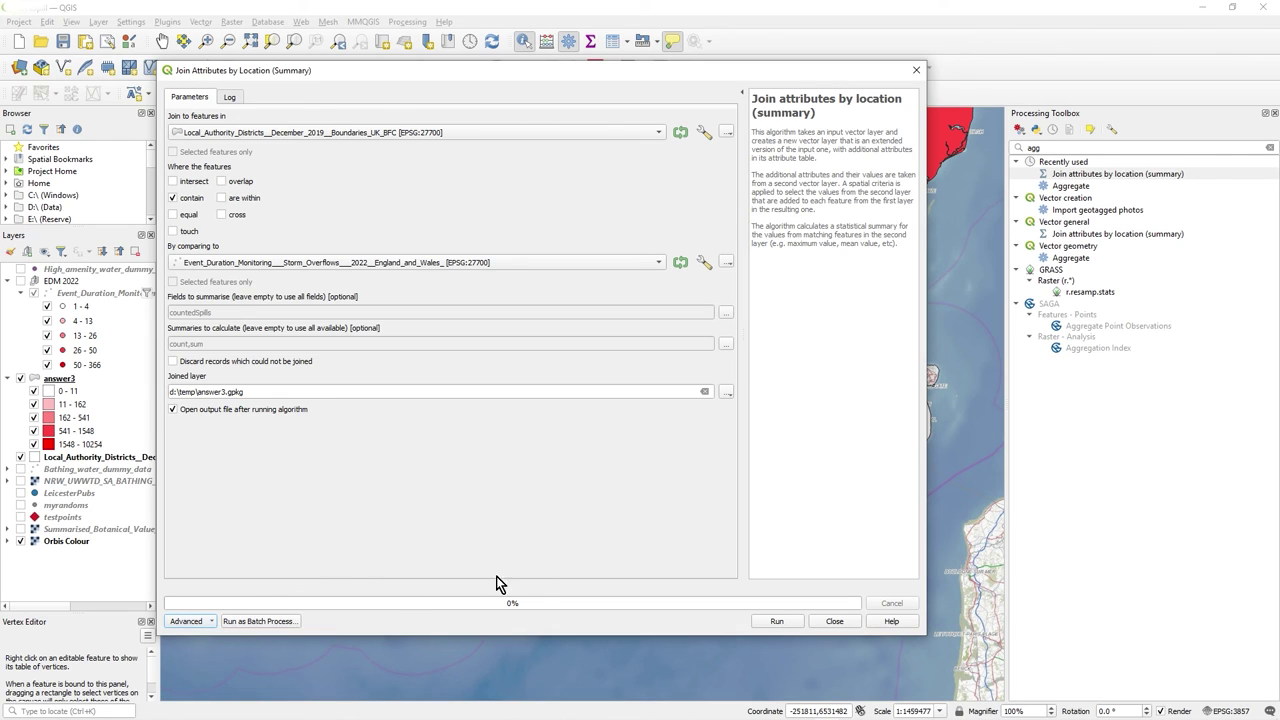
- Close and reopen Join Attributes by Location (Summary), pasting back the saved JSON settings
{"action": "left_click", "coordinate": [842, 620]}
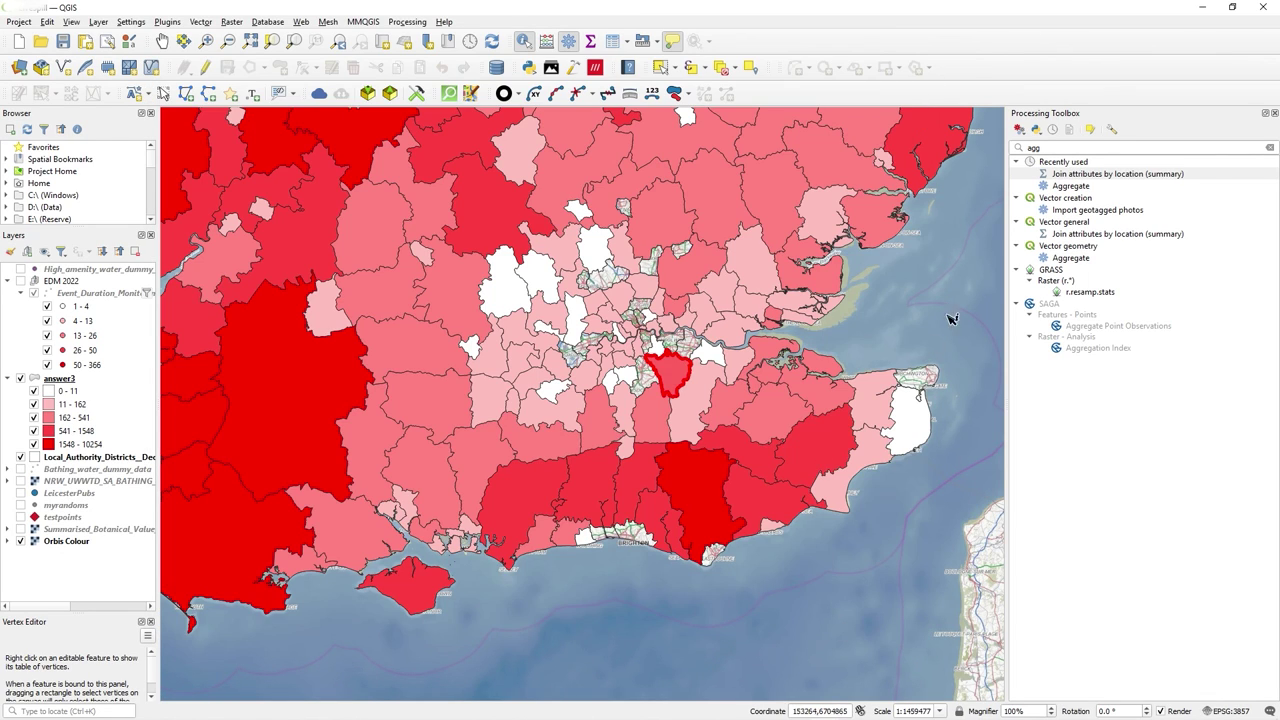
{"action": "double_click", "coordinate": [1071, 176]}
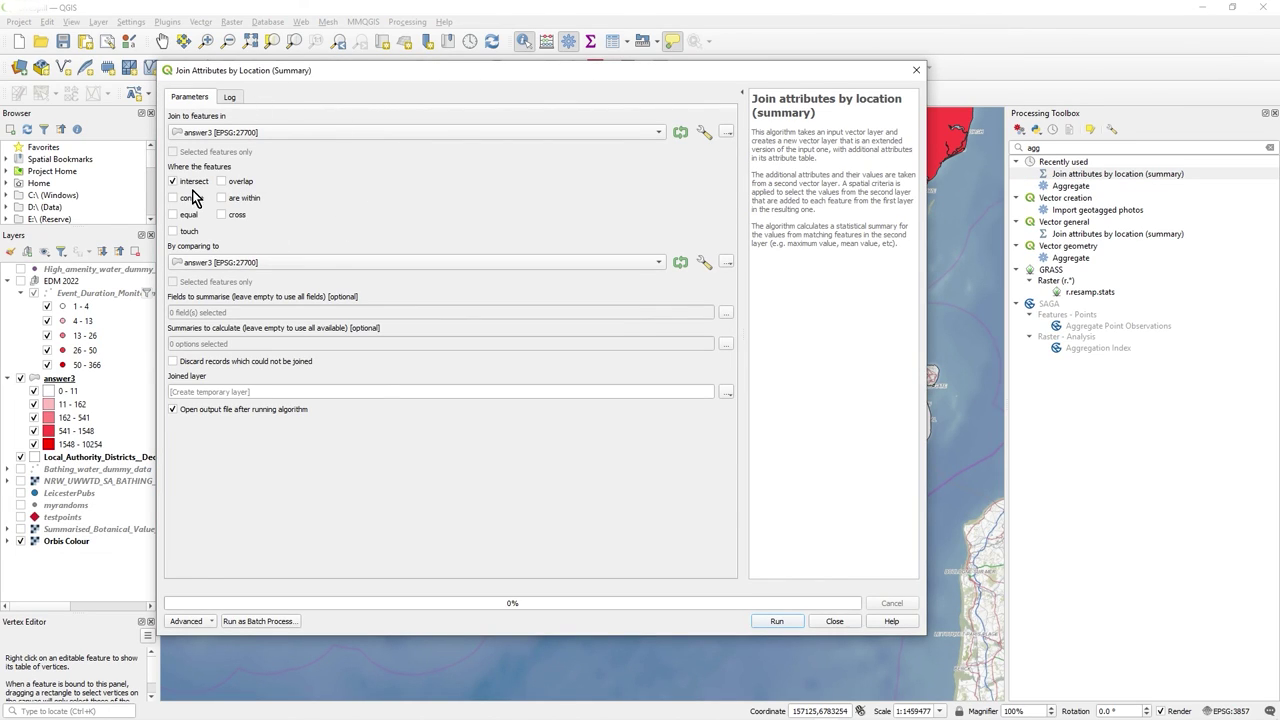
{"action": "left_click", "coordinate": [186, 621]}
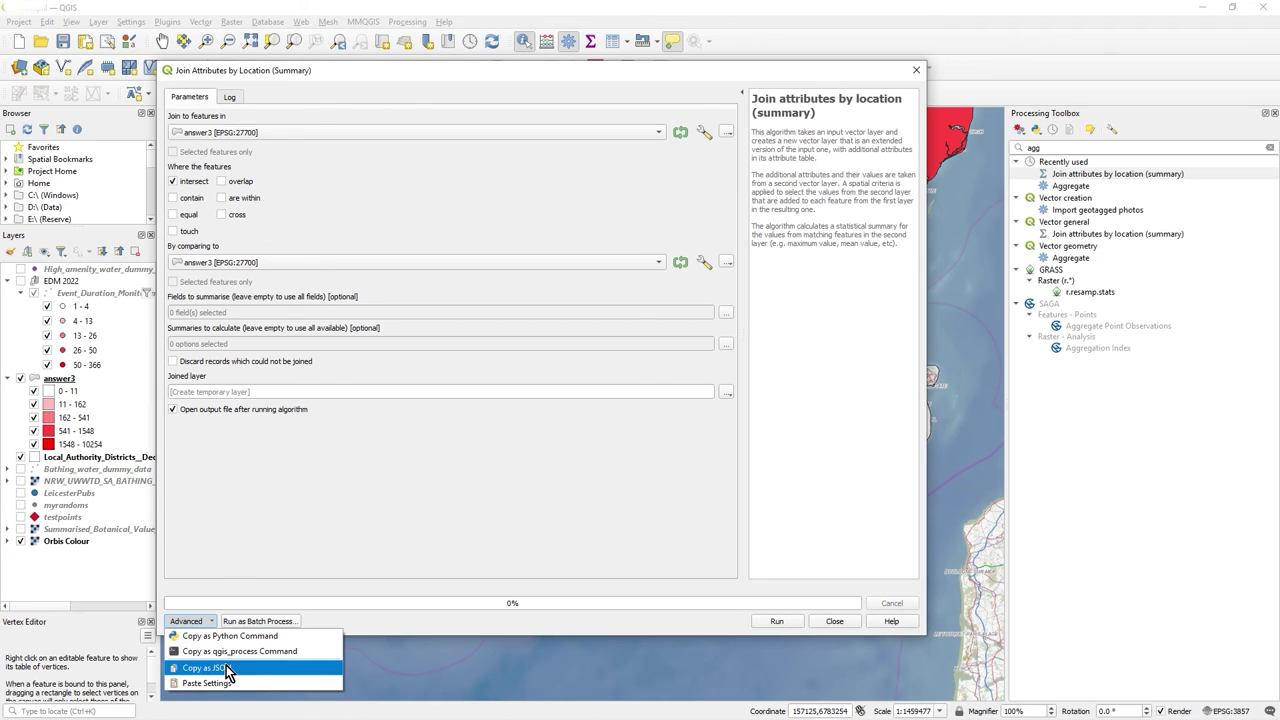
{"action": "left_click", "coordinate": [210, 684]}
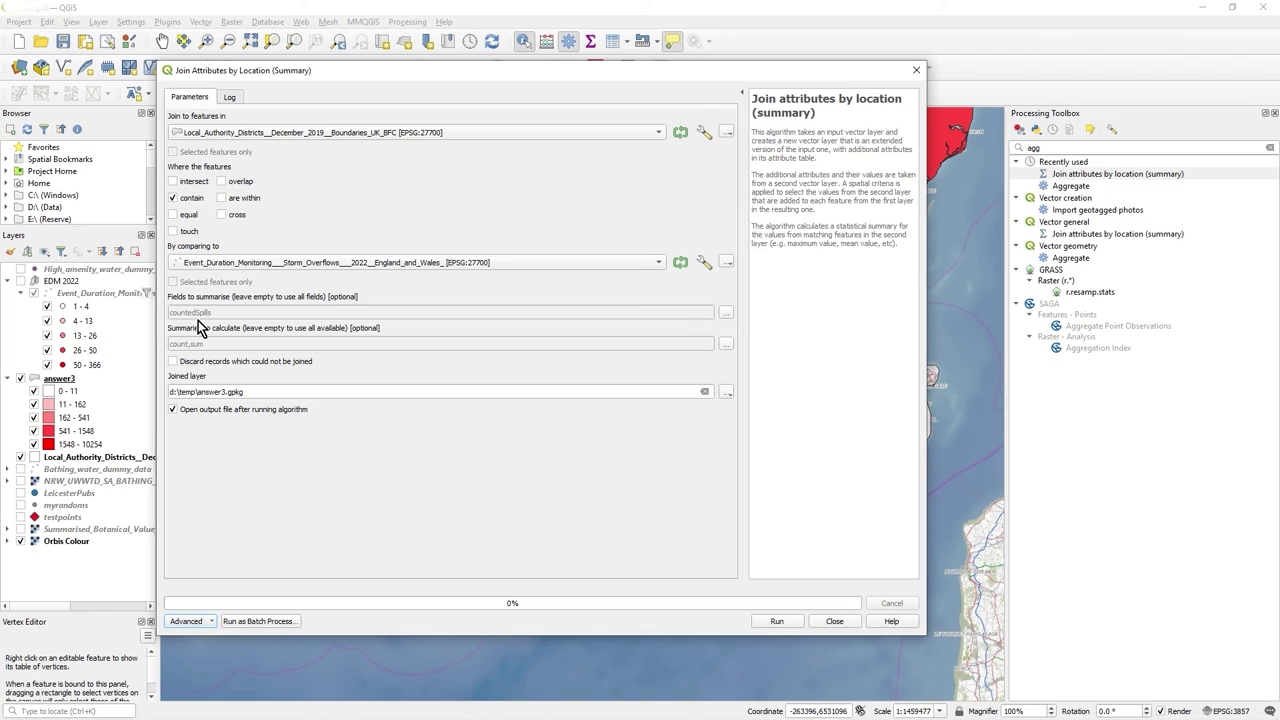
- Move the join dialog aside to uncover the map, leaving the settings options unused
{"action": "left_click", "coordinate": [205, 621]}
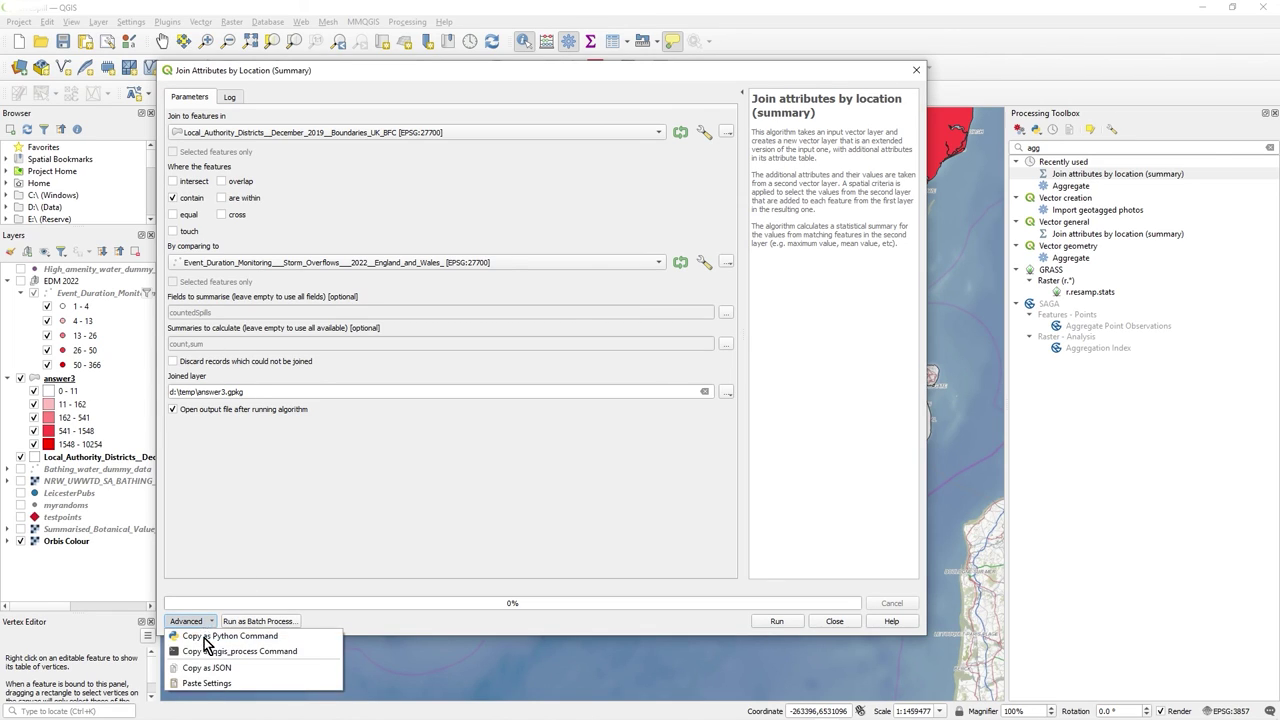
{"action": "left_click", "coordinate": [290, 583]}
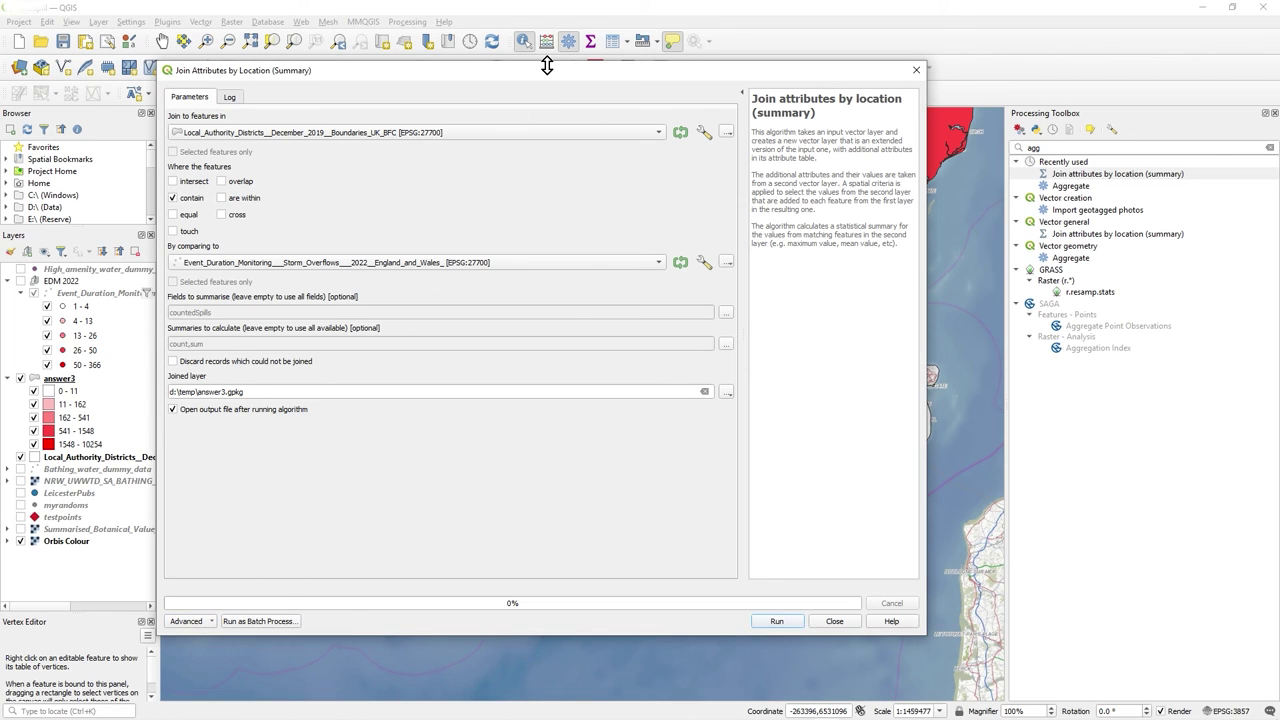
{"action": "mouse_move", "coordinate": [547, 65]}
{"action": "left_mouse_down"}
{"action": "mouse_move", "coordinate": [569, 106]}
{"action": "mouse_move", "coordinate": [96, 80]}
{"action": "mouse_move", "coordinate": [562, 63]}
{"action": "left_mouse_up"}
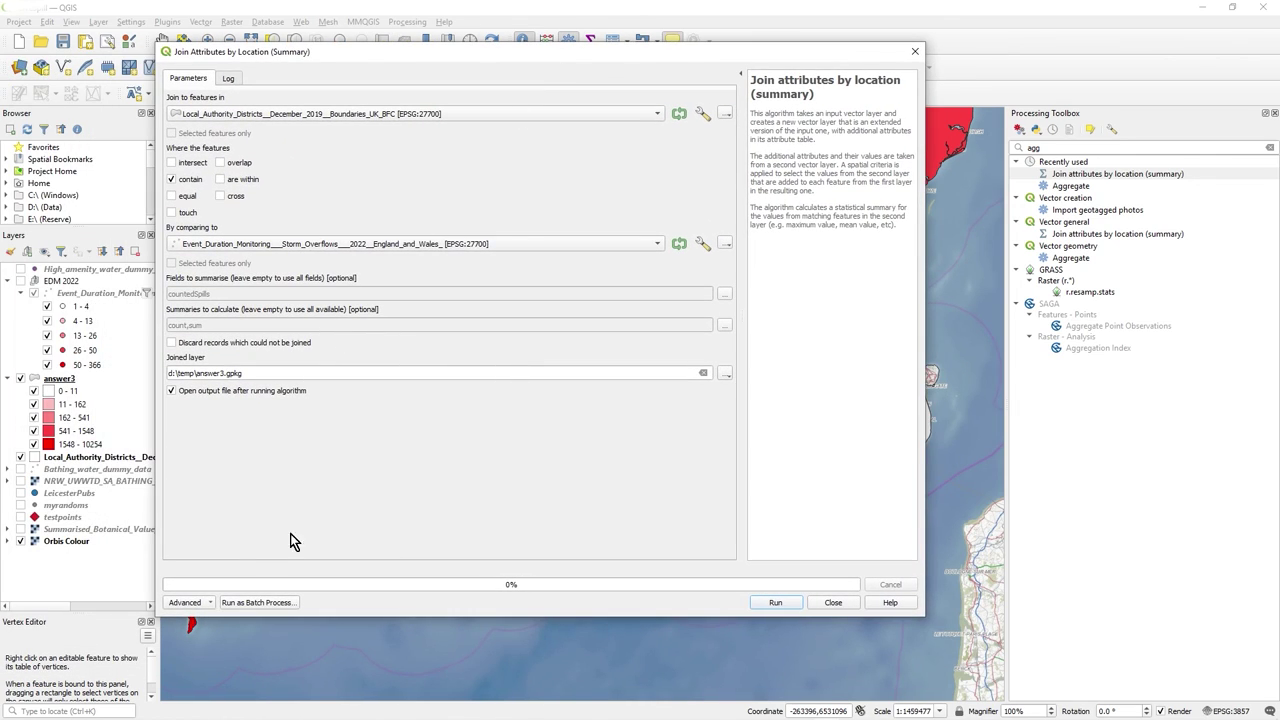
{"action": "left_click", "coordinate": [202, 601]}
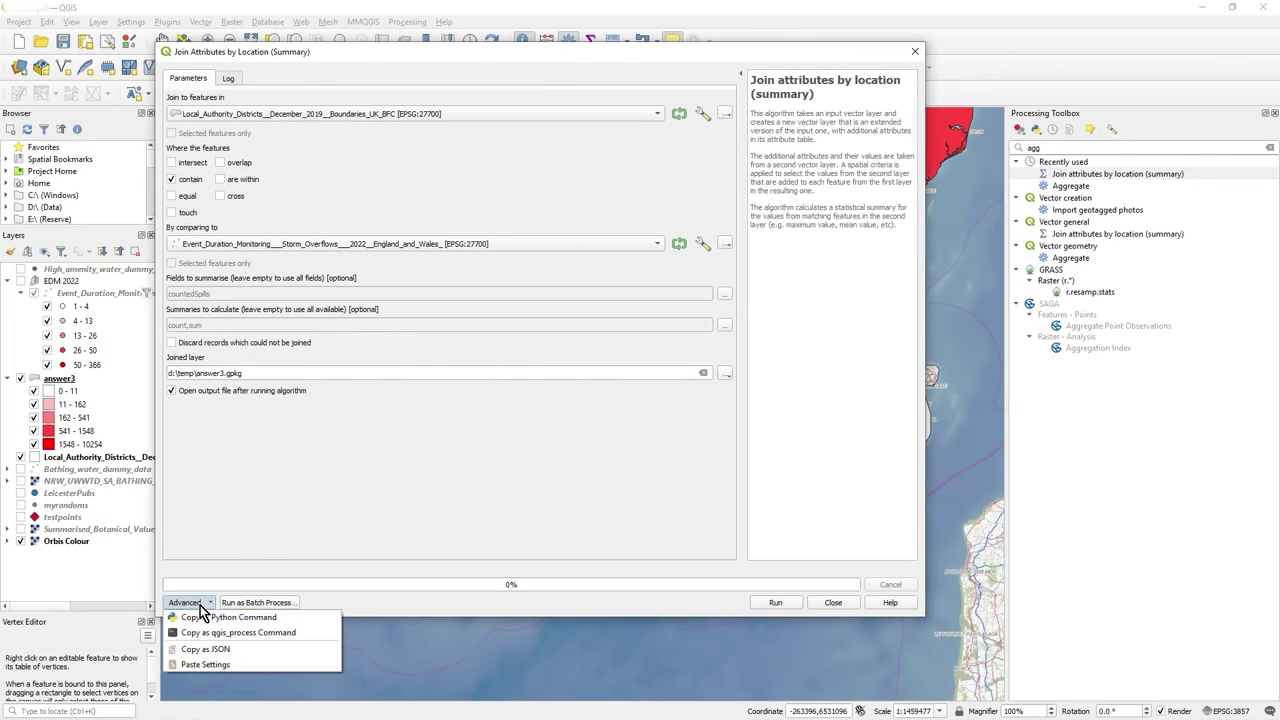
{"action": "left_click", "coordinate": [349, 593]}
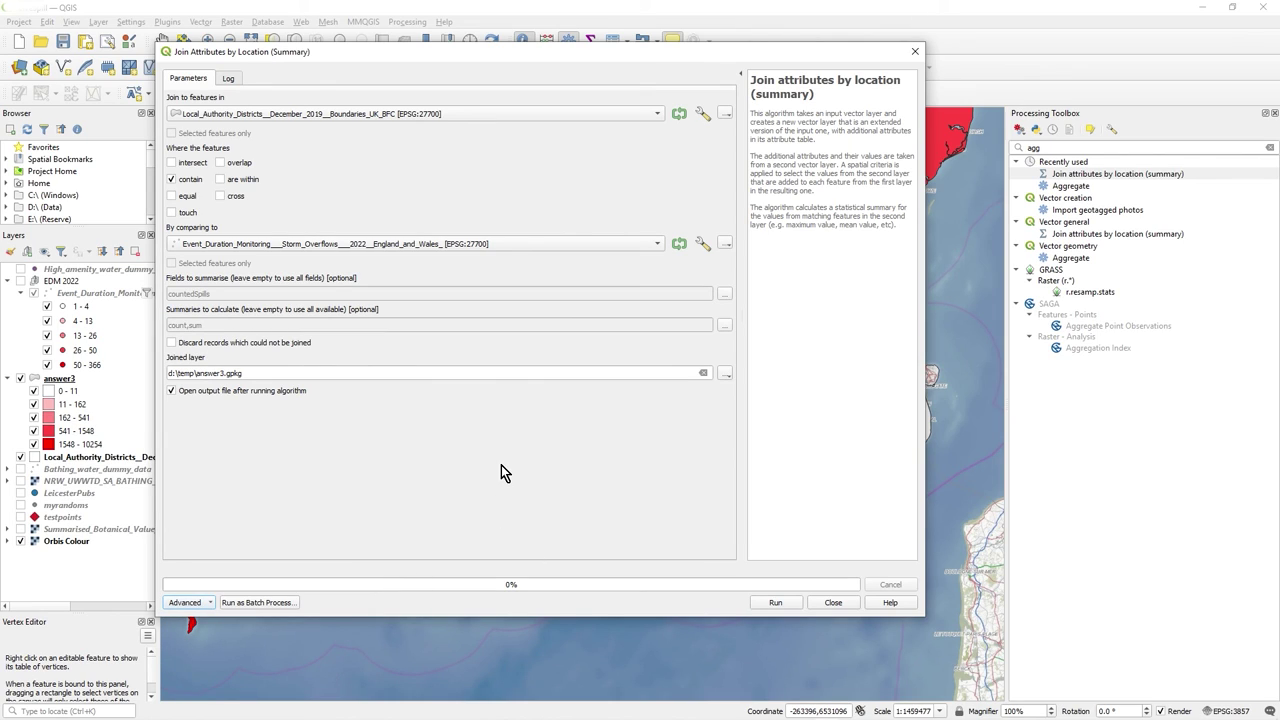